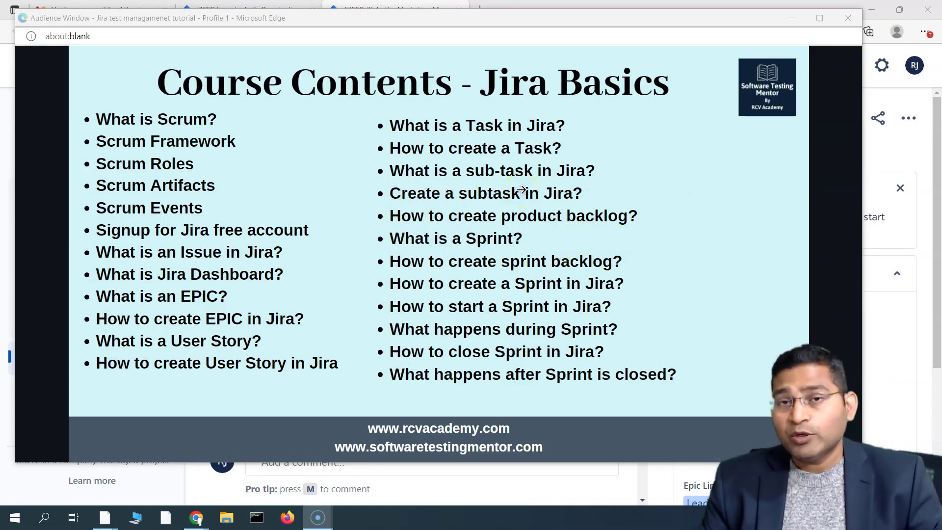
- Open the backlog of the ZCSP board in the Zoho CRM Sample Project
drag(753, 21, 0, 24)
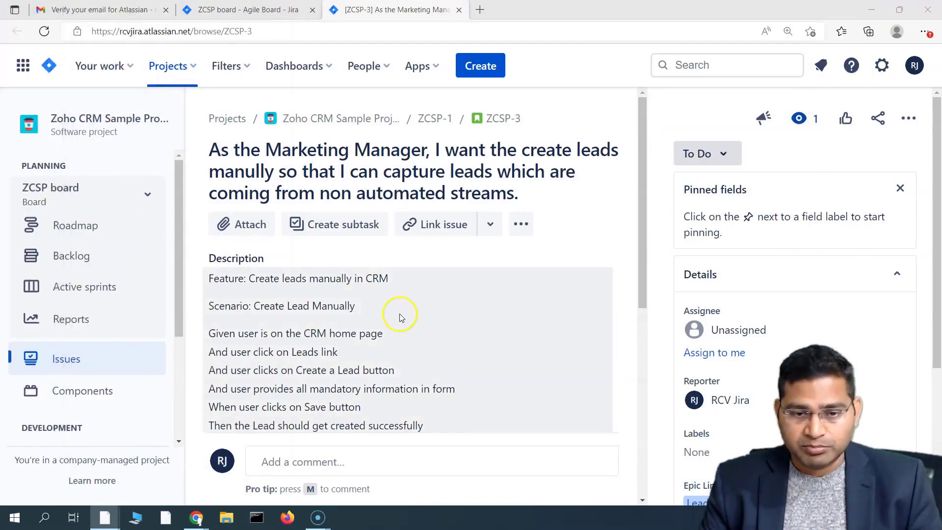
click(107, 259)
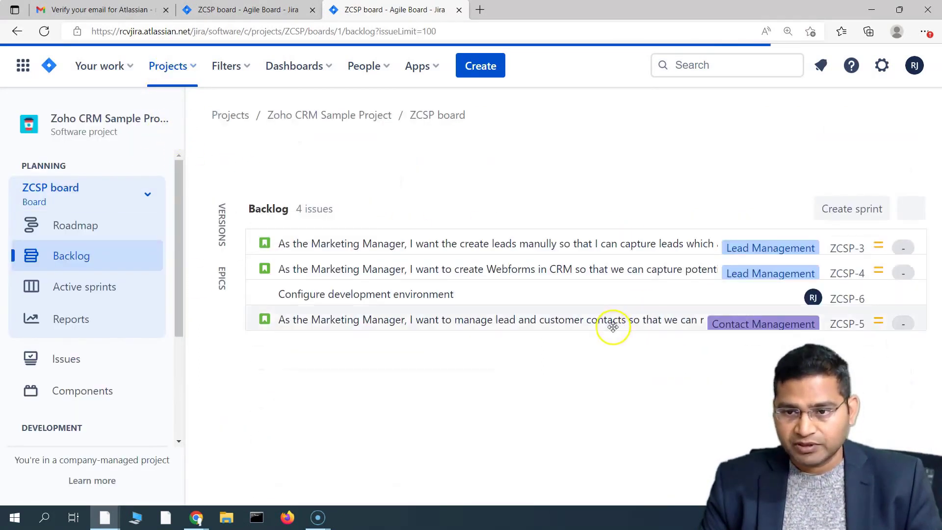
key(ctrl+plus)
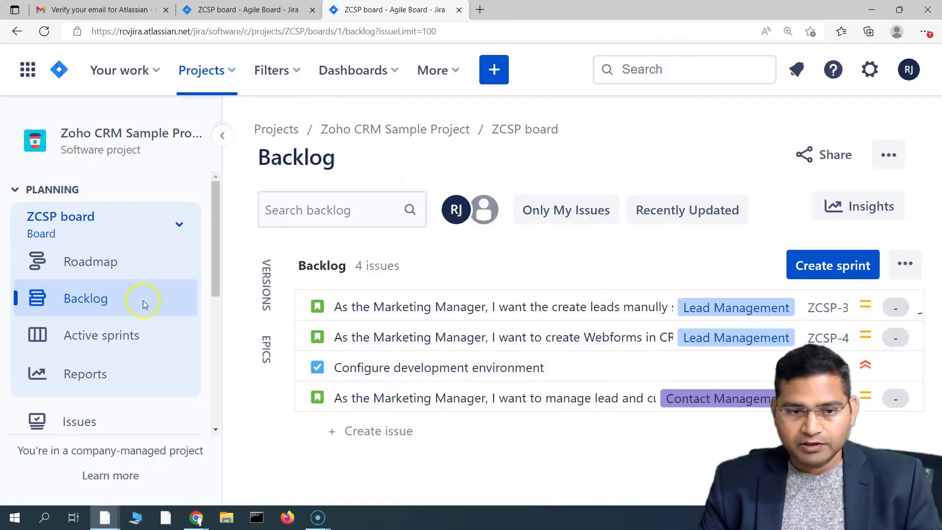
click(76, 304)
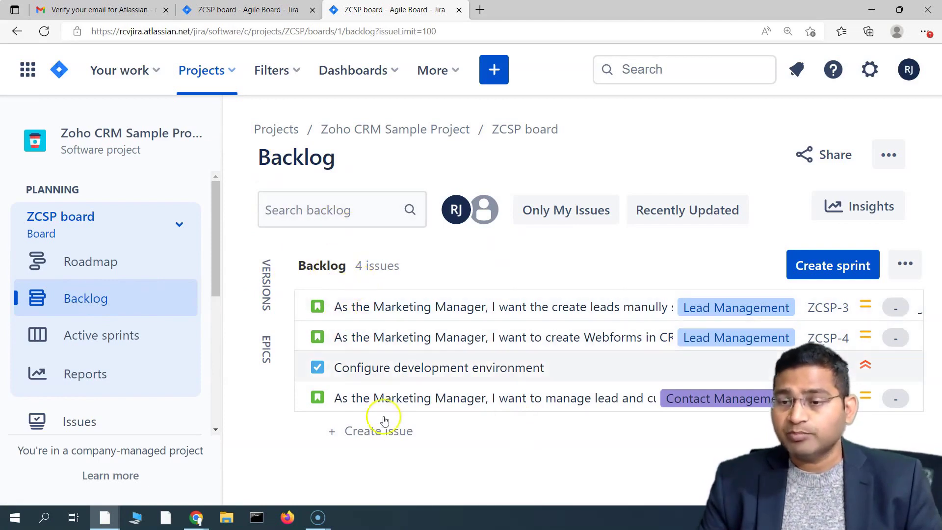
- Show the project's epics beside the backlog and look through the listed backlog issues
click(267, 350)
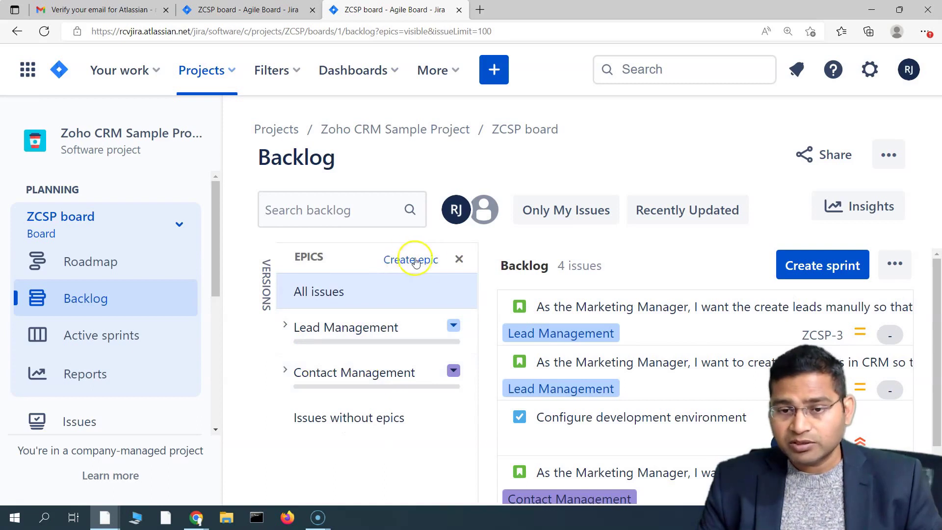
click(461, 260)
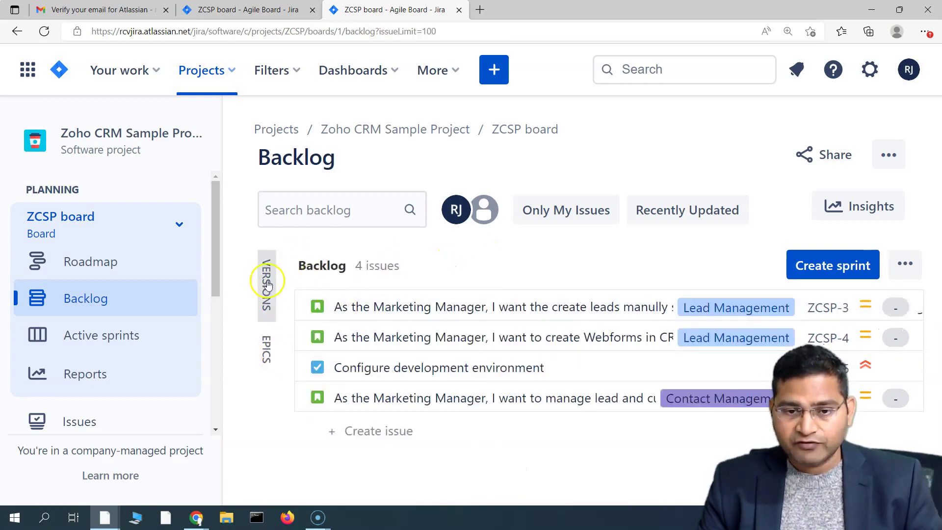
click(268, 358)
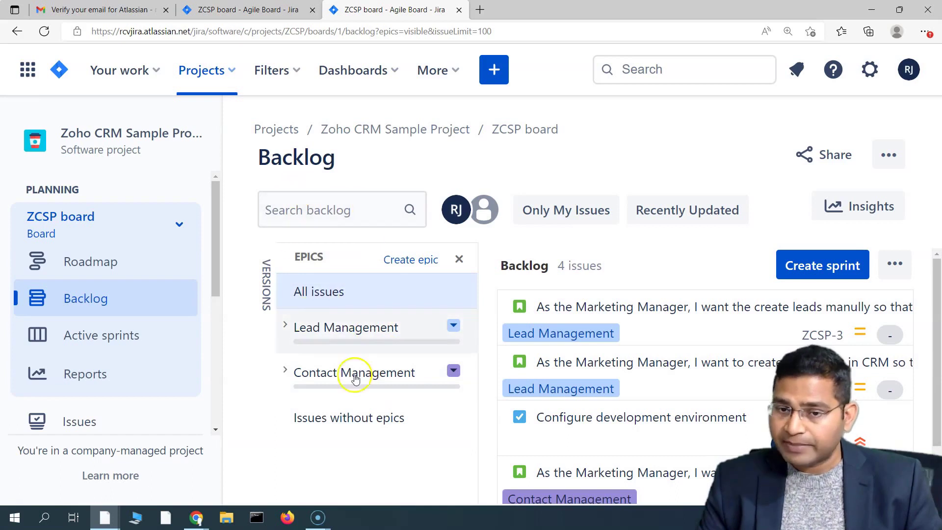
scroll(663, 347, down, 1)
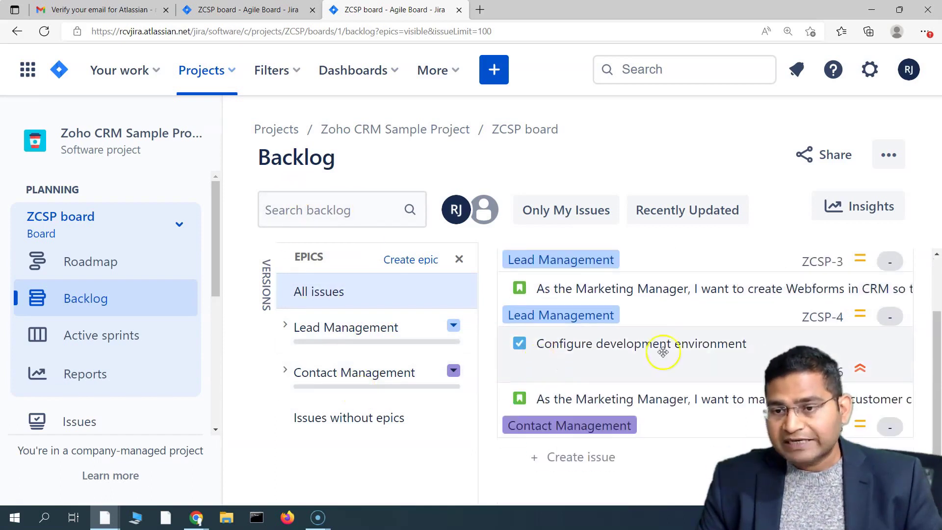
scroll(679, 432, up, 1)
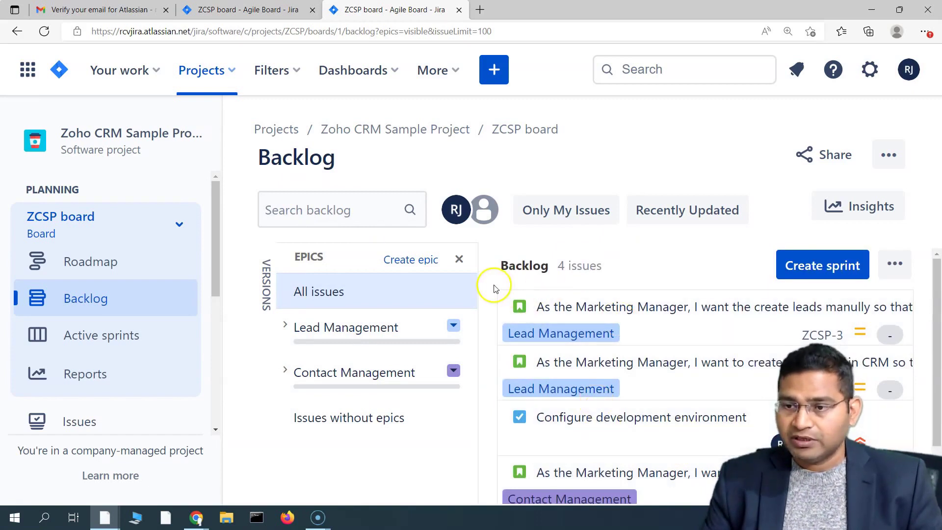
scroll(572, 435, down, 1)
scroll(575, 437, up, 1)
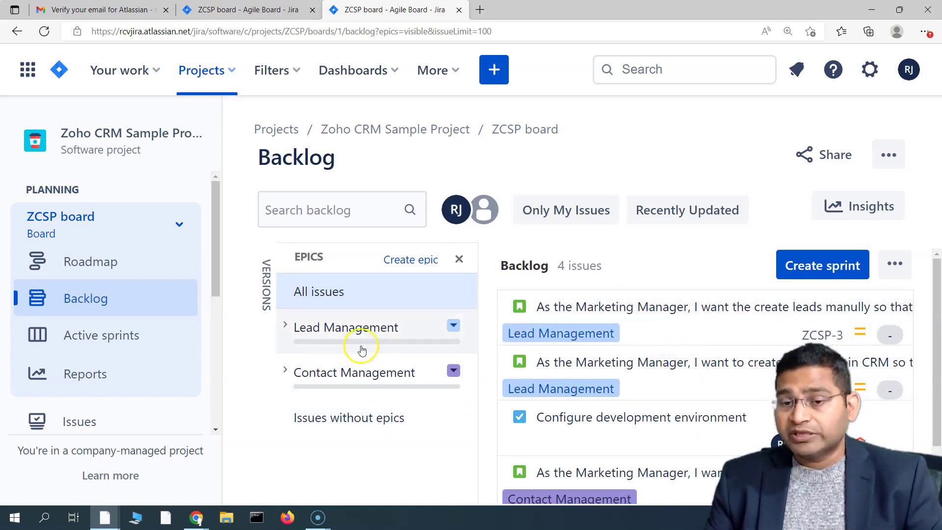
- Filter the backlog by the Lead Management epic, then by Contact Management, and return to Lead Management
click(340, 333)
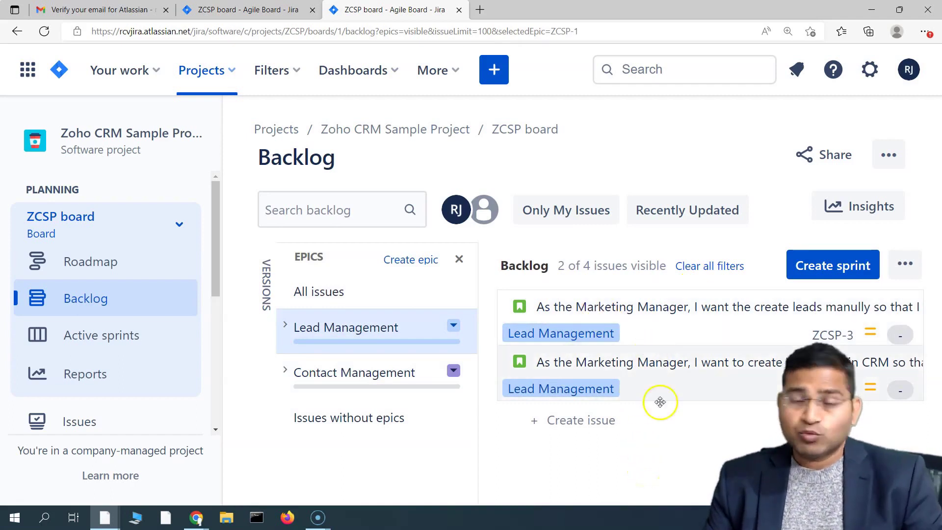
click(332, 319)
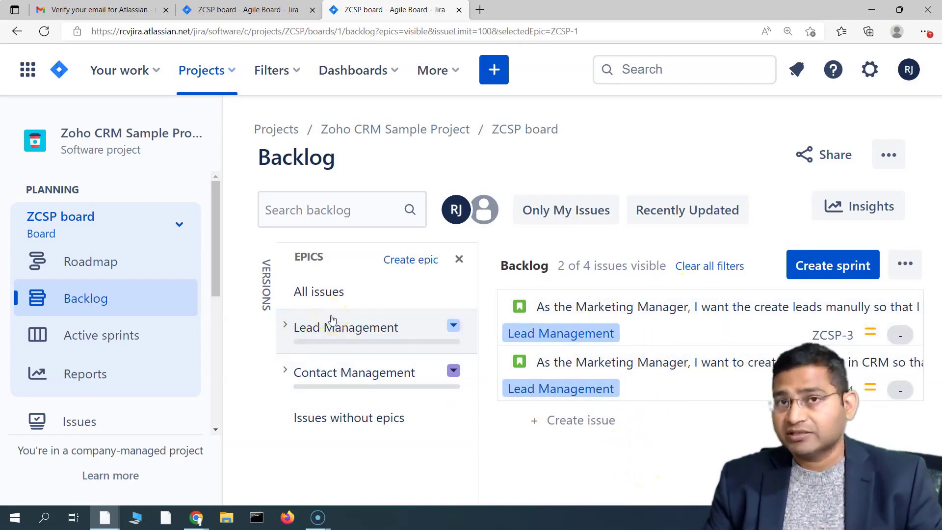
click(335, 379)
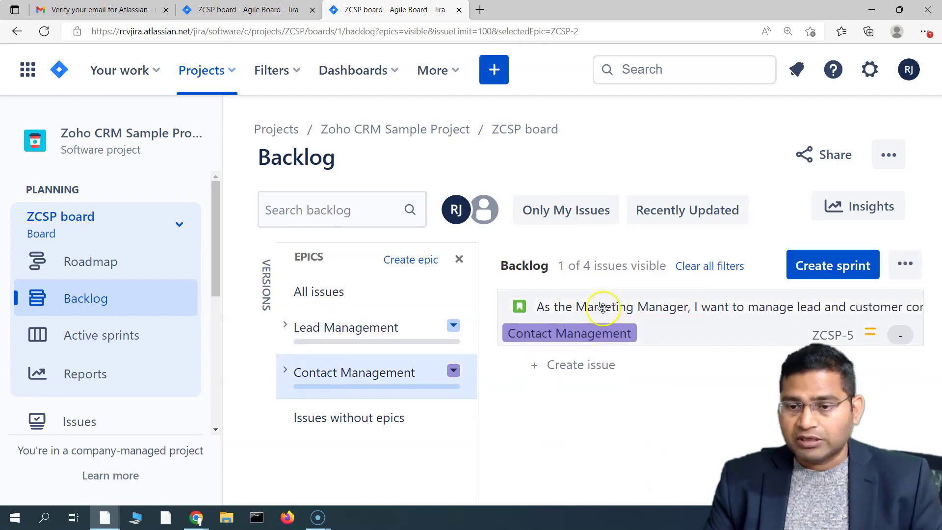
click(376, 279)
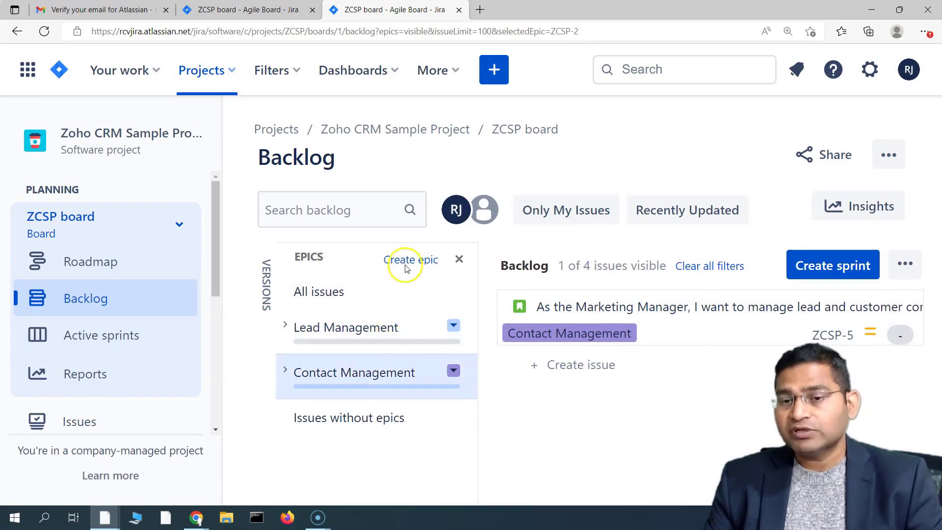
click(376, 330)
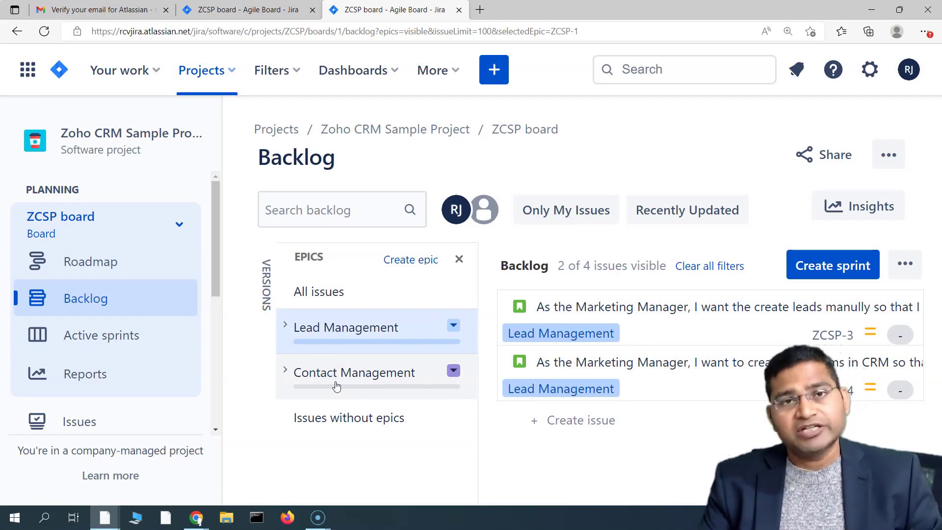
click(341, 324)
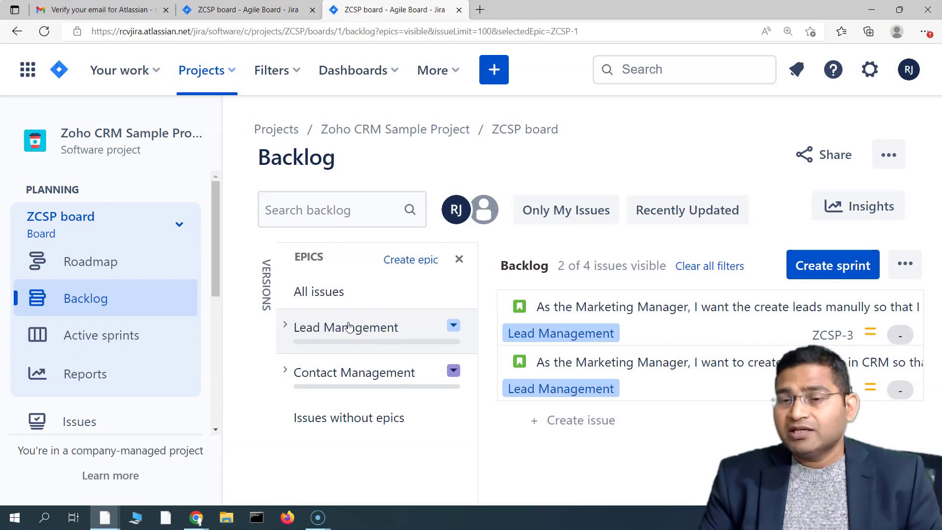
click(338, 326)
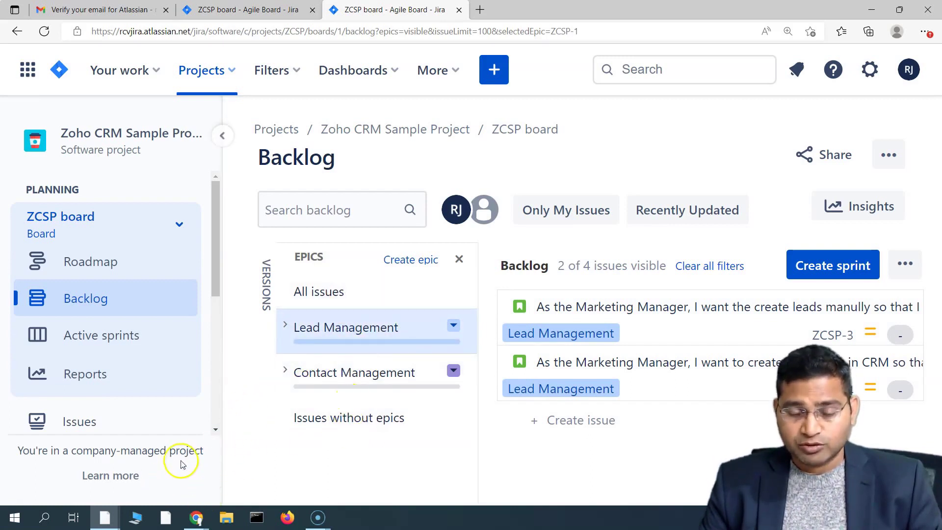
- Switch to the Sample Epic and Stories spreadsheet and copy the Account Management epic heading
click(109, 518)
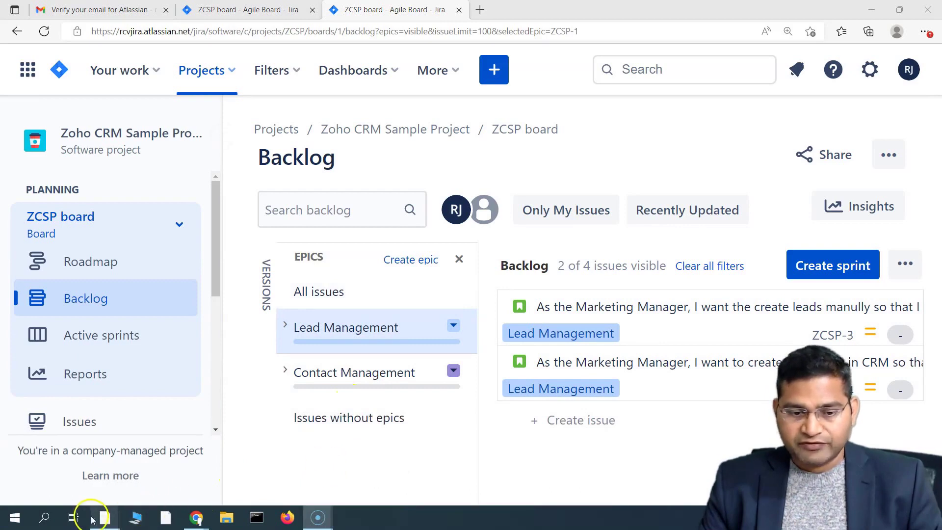
mouse_move(110, 519)
click(839, 466)
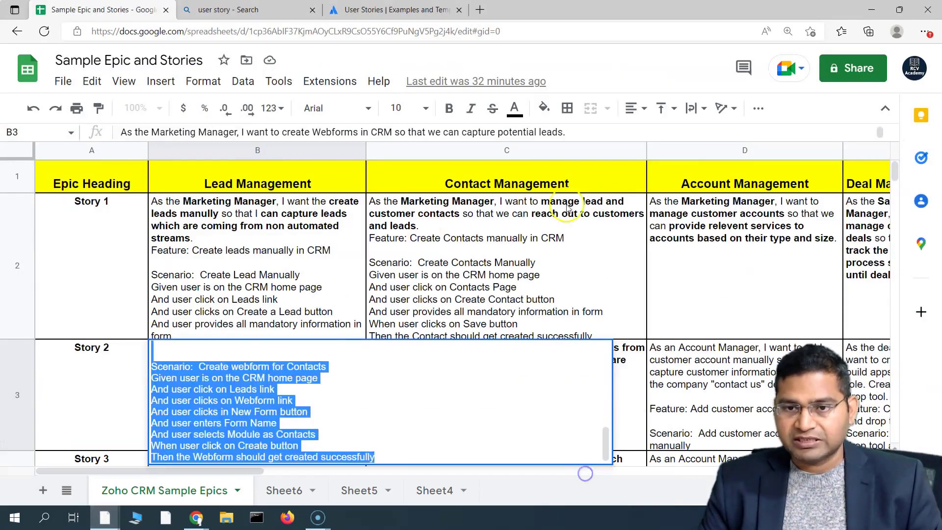
click(728, 172)
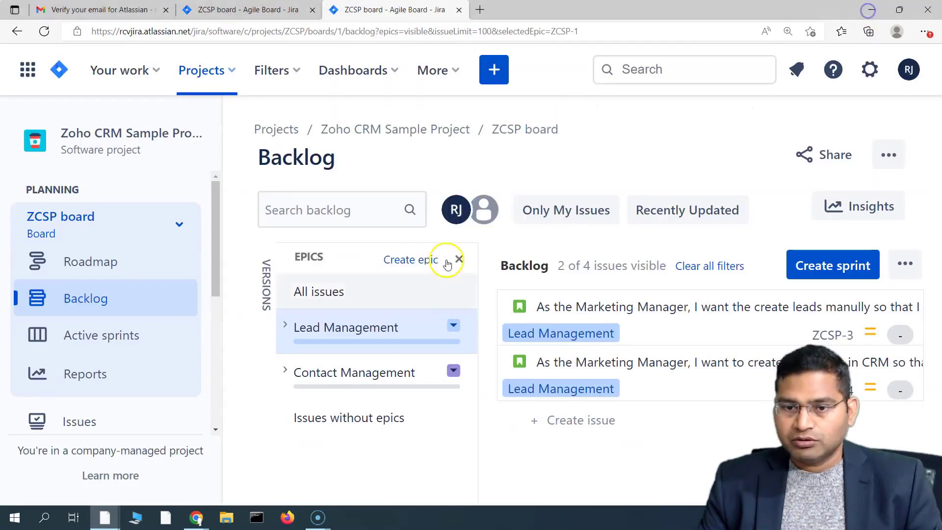
- Create an epic in the Jira backlog with Account Management as both epic name and summary, and collapse its details
click(419, 260)
click(175, 335)
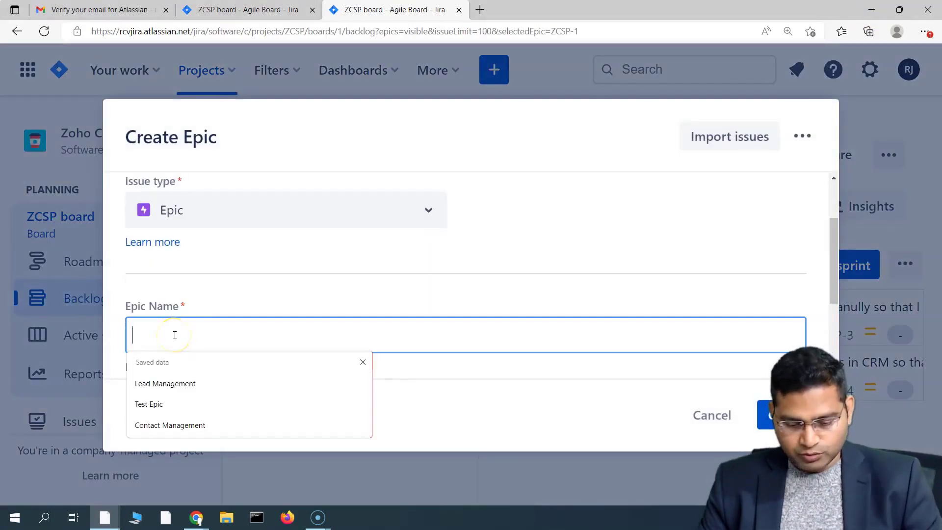
text(Account Management)
scroll(524, 271, down, 2)
click(178, 331)
text(Account Management)
scroll(274, 332, down, 1)
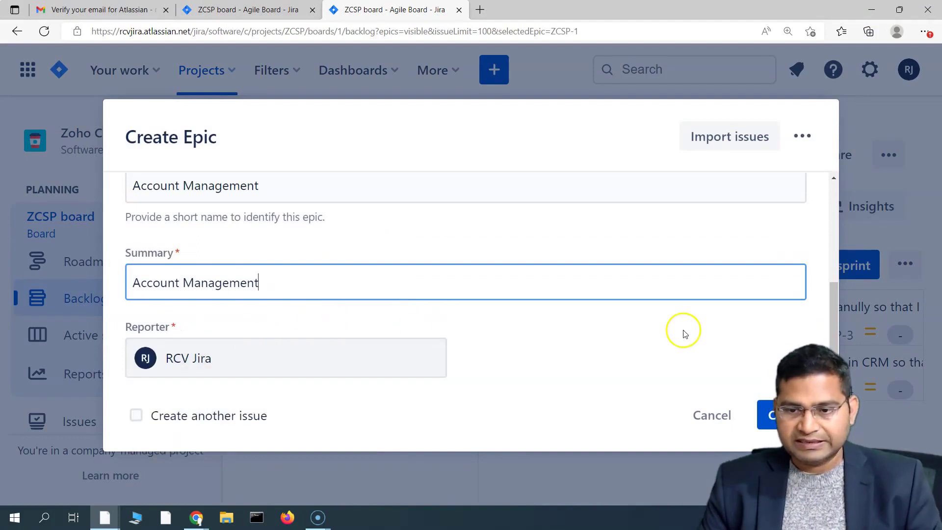
key(Return)
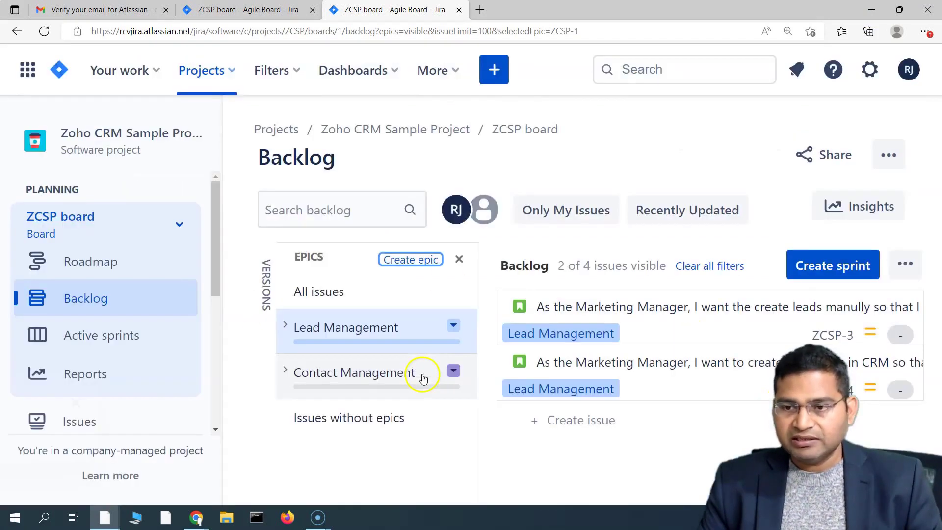
click(419, 403)
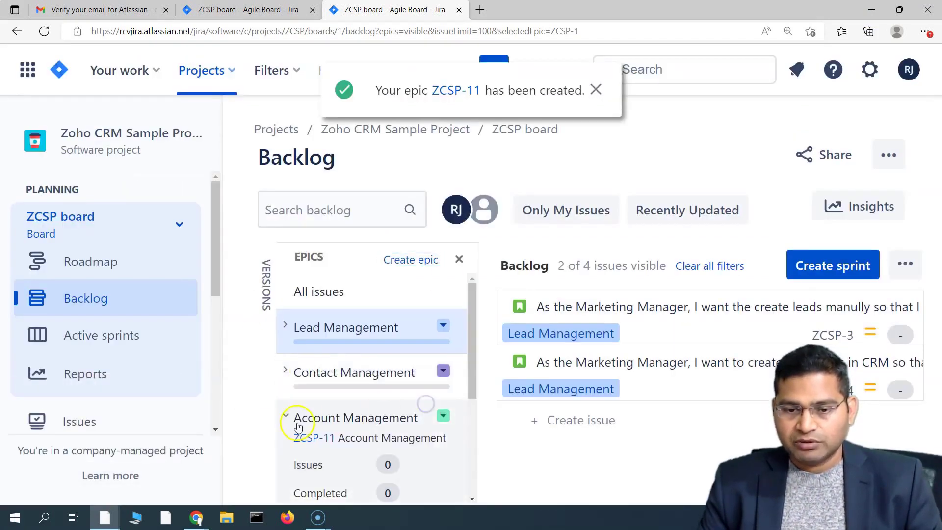
click(288, 418)
- Switch to the Sample Epic and Stories spreadsheet and copy the Deal Management epic heading
key(alt+Tab)
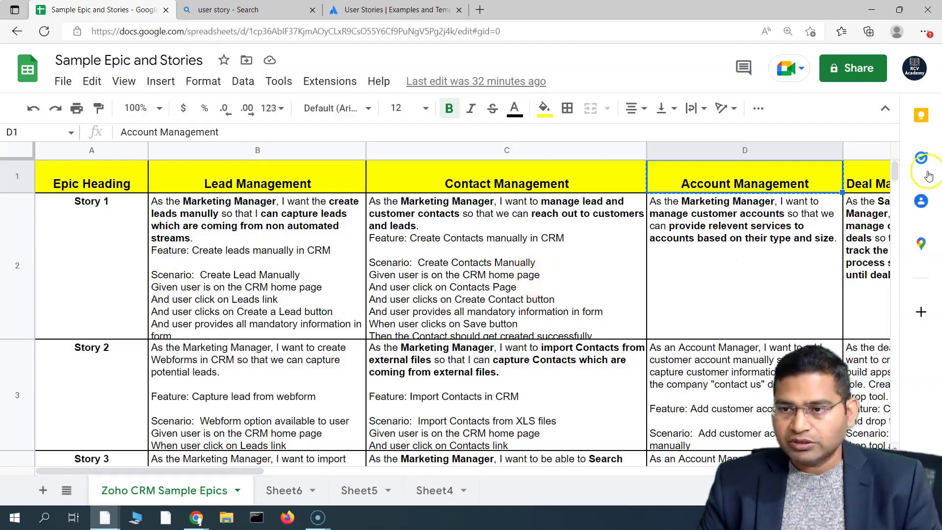
double_click(856, 182)
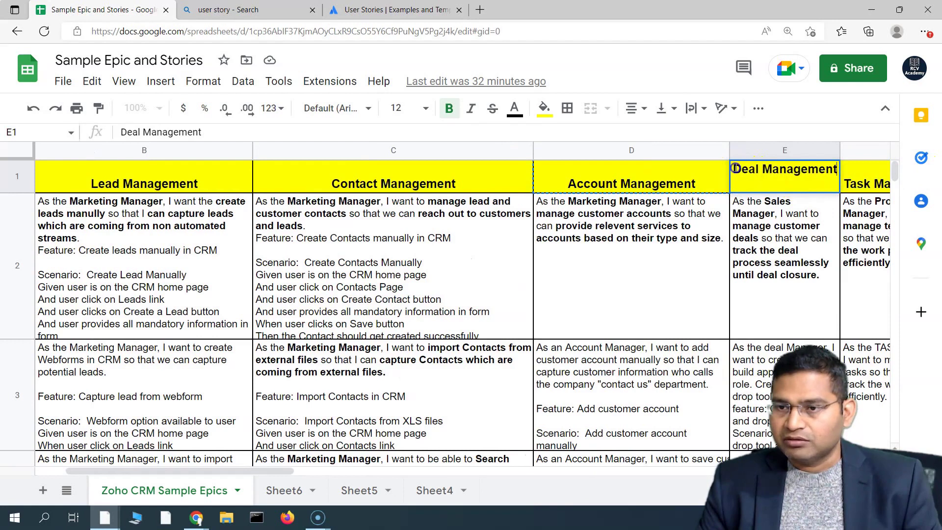
click(872, 10)
- Create an epic in the Jira backlog with Deal Management as both epic name and summary, and collapse its details
click(418, 262)
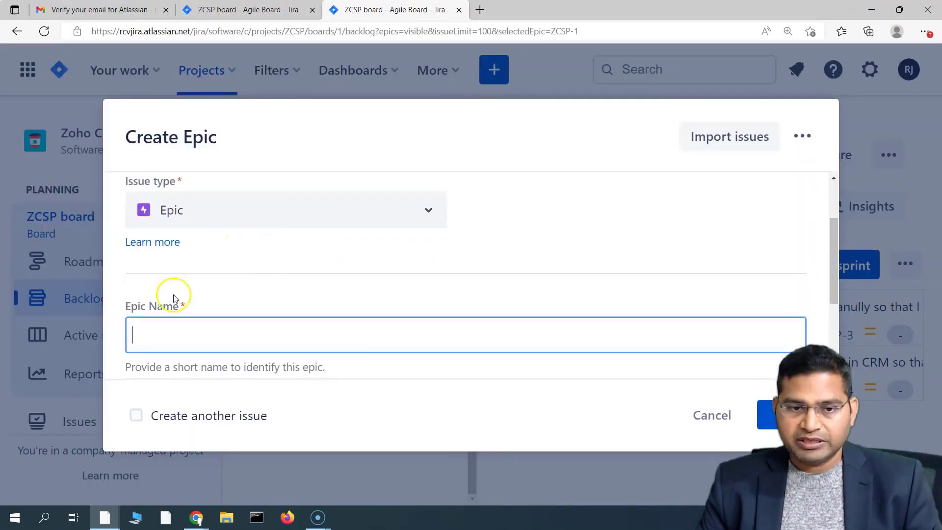
click(157, 333)
text(Deal Management)
key(Tab)
text(Deal Management)
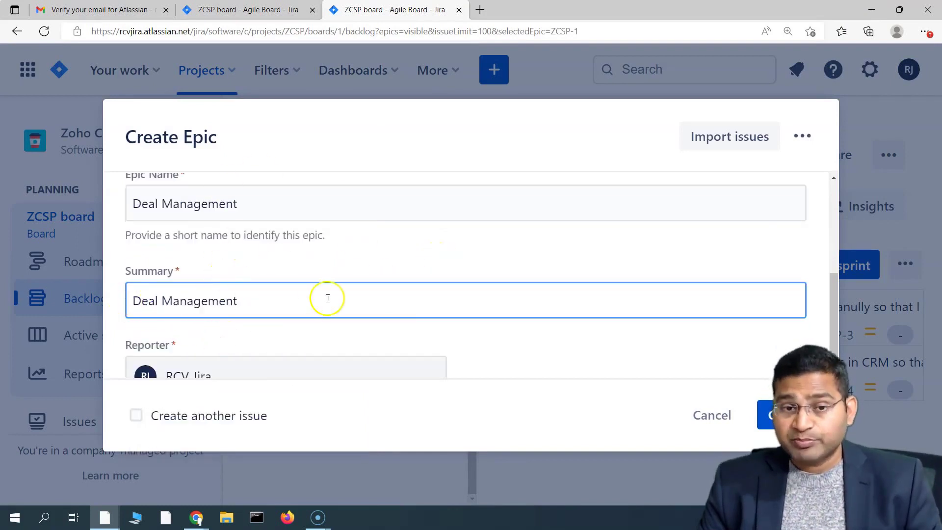
scroll(328, 298, down, 1)
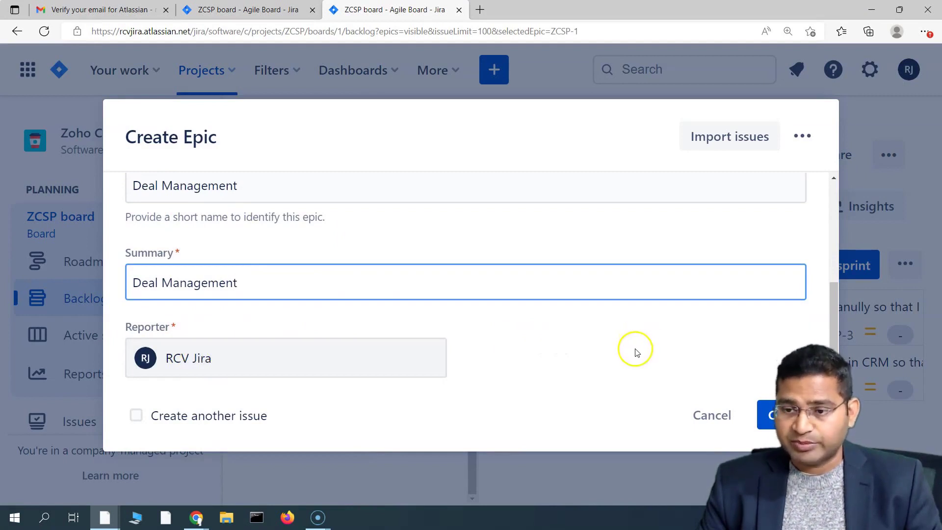
key(Return)
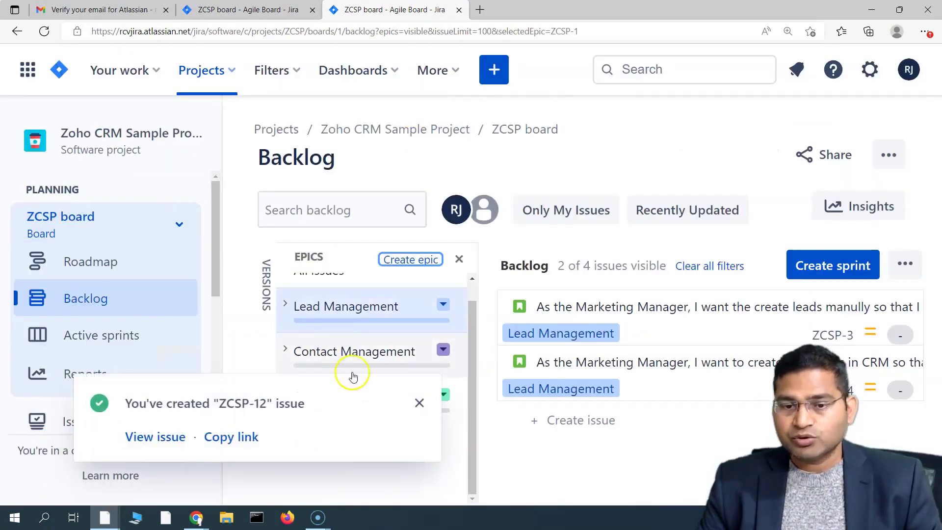
click(418, 401)
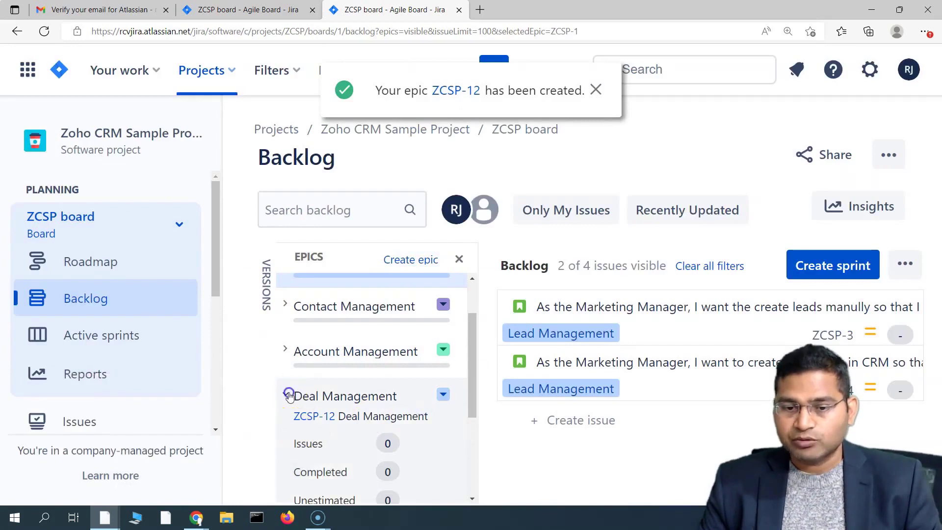
click(289, 395)
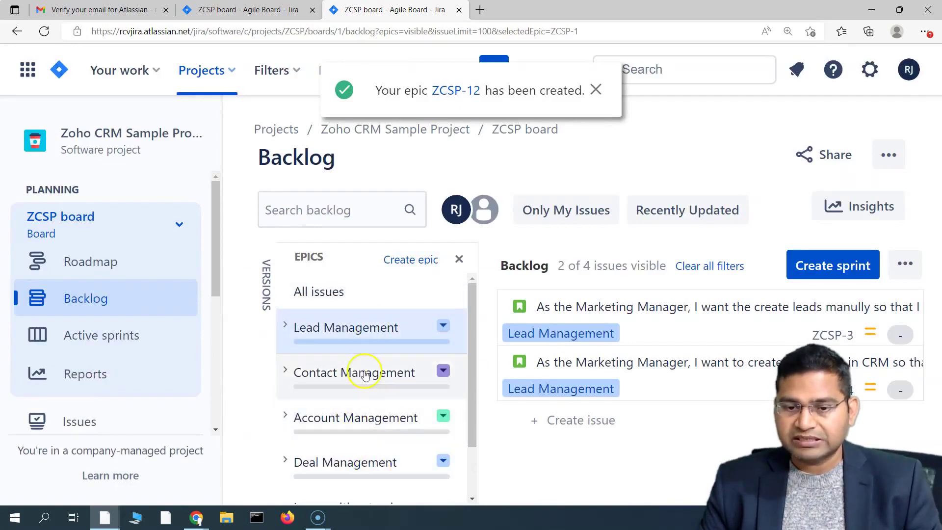
scroll(361, 351, down, 2)
scroll(379, 427, up, 2)
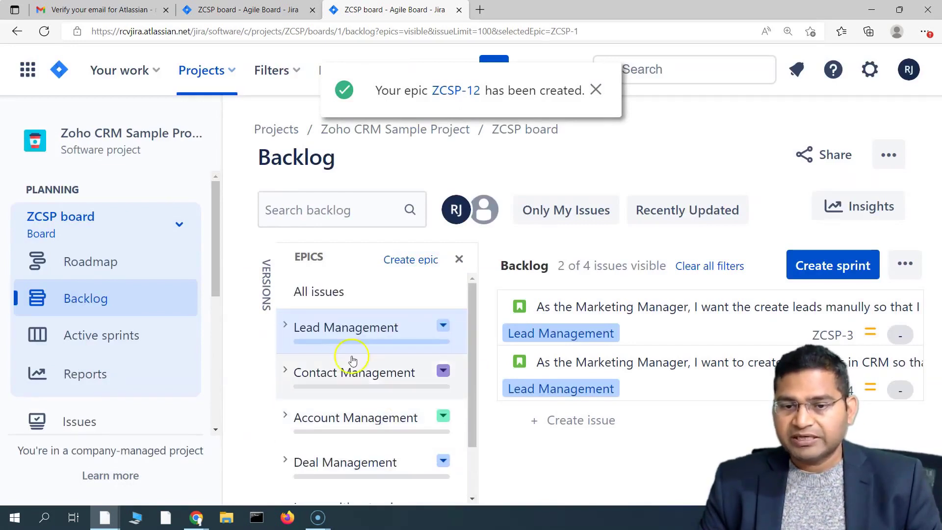
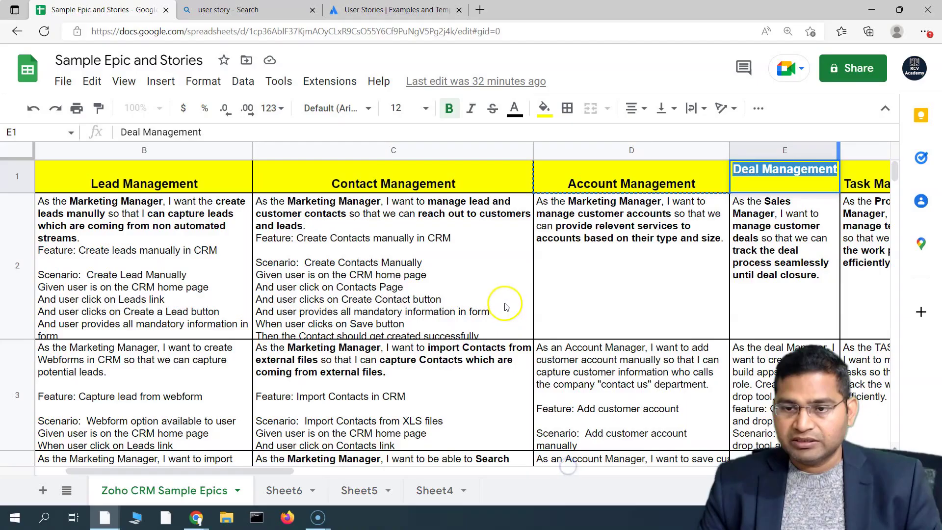
- Copy the Sales Manager user story about managing customer deals from the Deal Management column of the spreadsheet
click(753, 217)
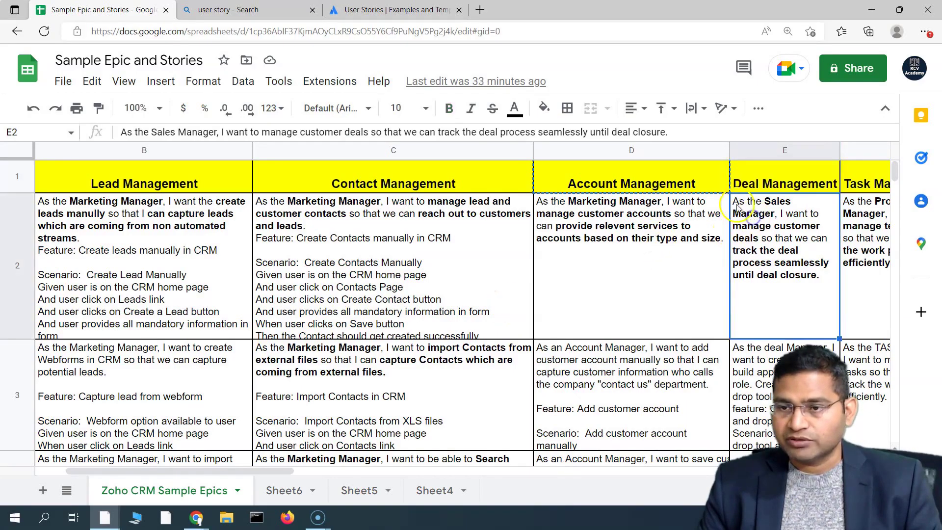
double_click(736, 206)
drag(734, 201, 867, 242)
key(ctrl+c)
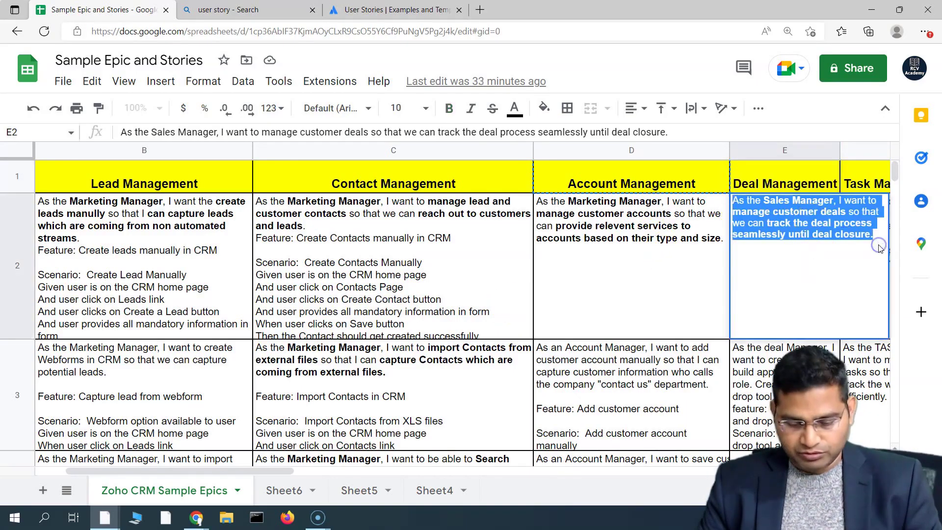
- Return to the Jira backlog, filter by the Deal Management epic and create a story from the copied text
click(871, 10)
click(341, 460)
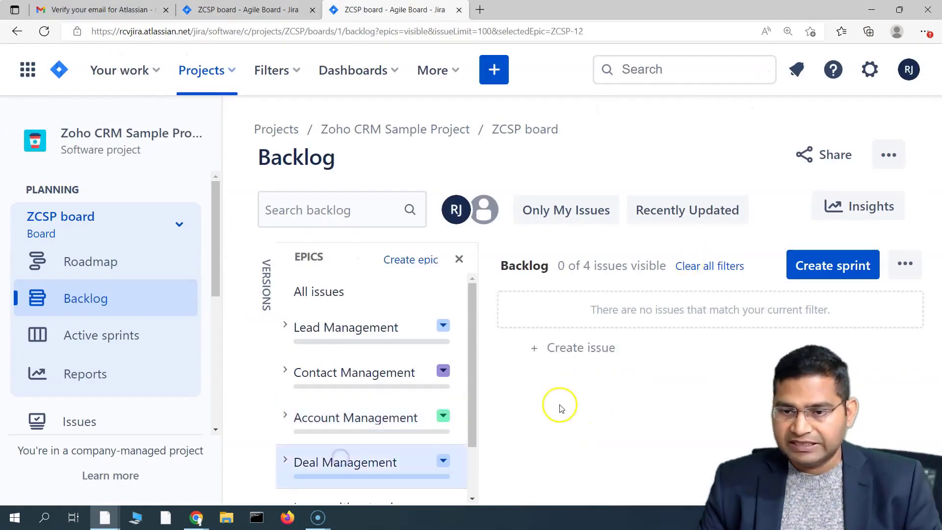
click(553, 359)
key(ctrl+v)
key(Return)
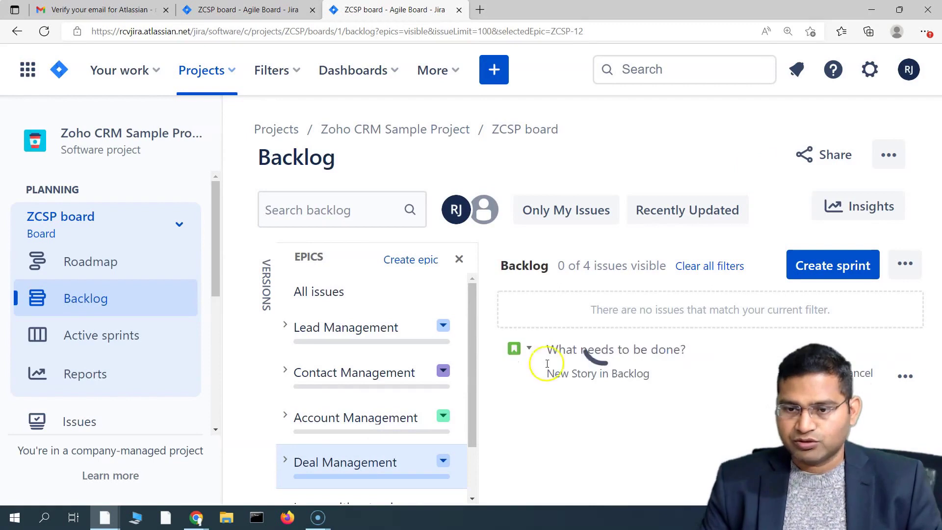
- Filter the backlog by the Account Management epic and add the spreadsheet's Marketing Manager story about managing customer accounts to it
click(362, 419)
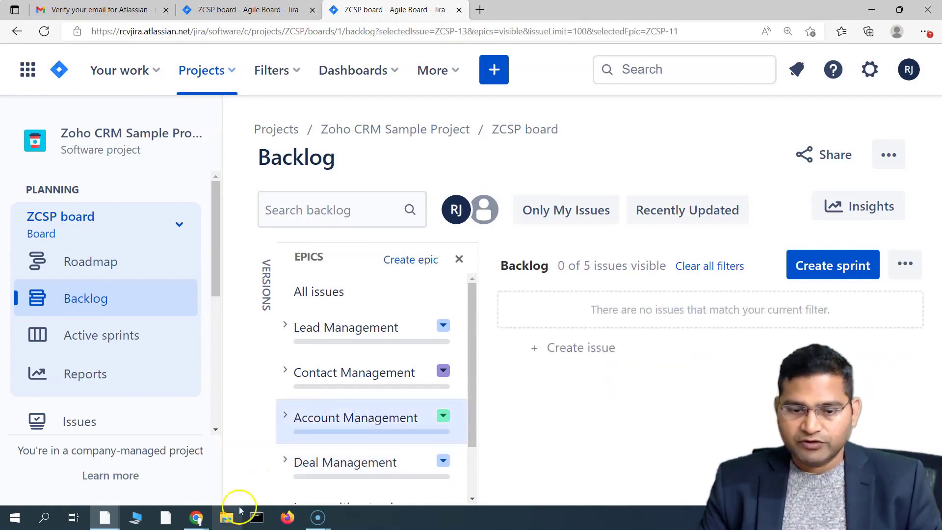
key(alt+Tab)
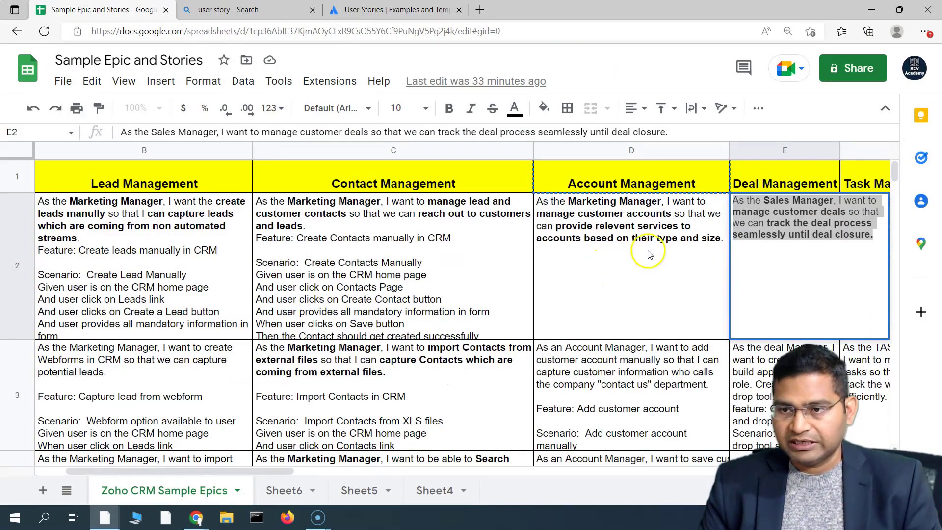
click(540, 201)
double_click(540, 201)
drag(539, 200, 872, 212)
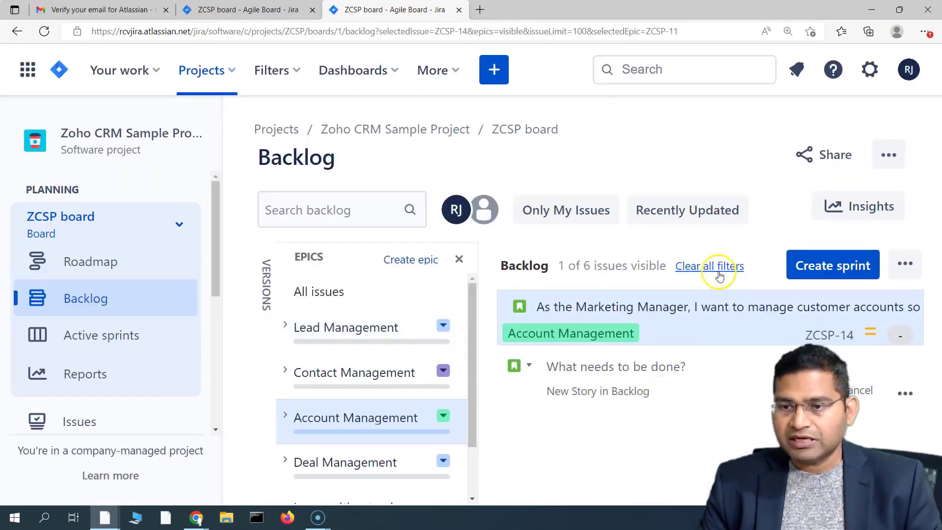
- Clear all backlog filters, collapse the project sidebar and review the full list of issues with their epics
click(719, 267)
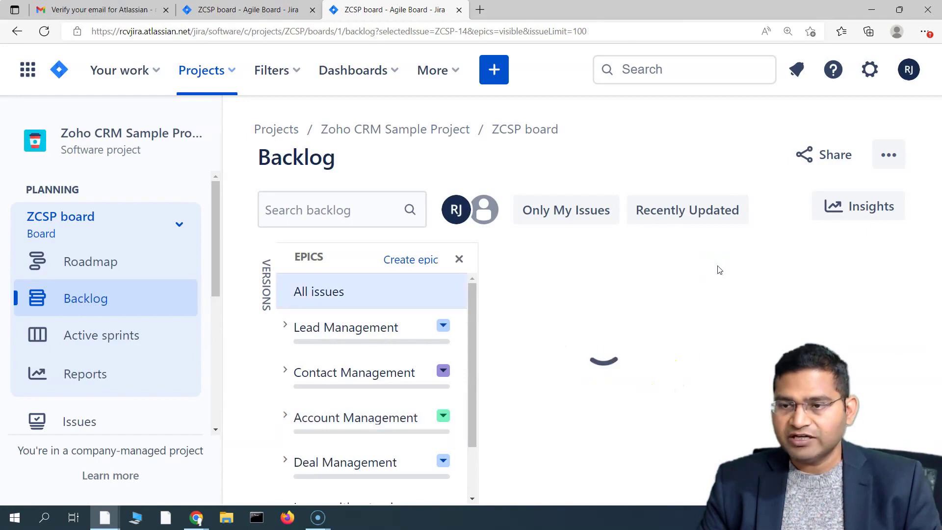
click(224, 137)
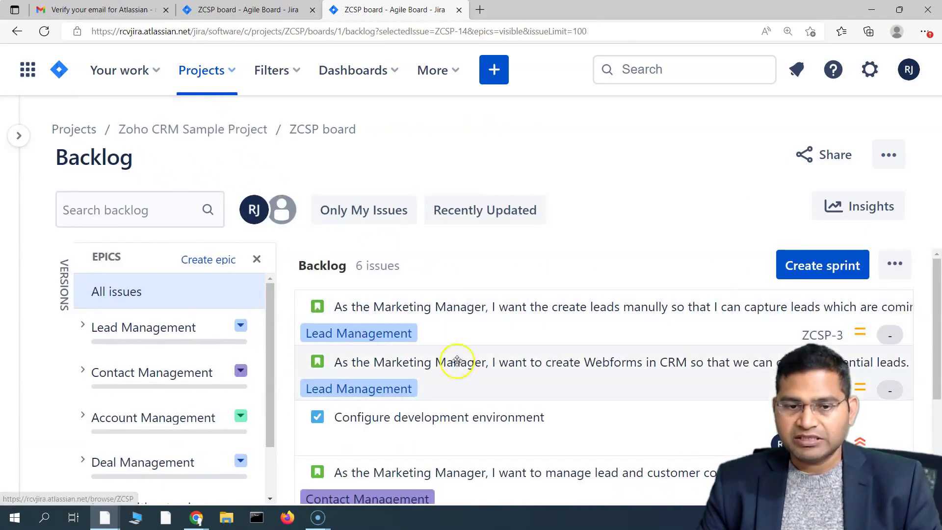
scroll(428, 401, down, 5)
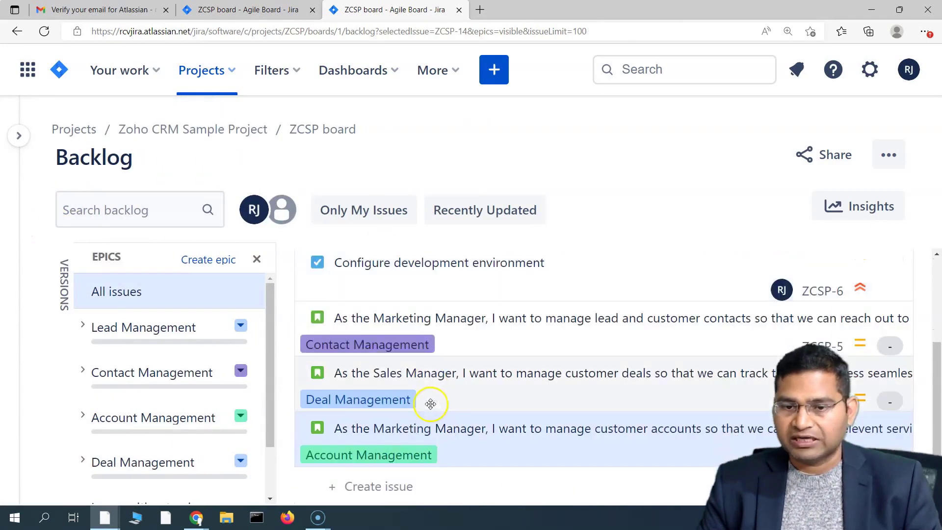
scroll(445, 423, up, 5)
scroll(448, 347, down, 4)
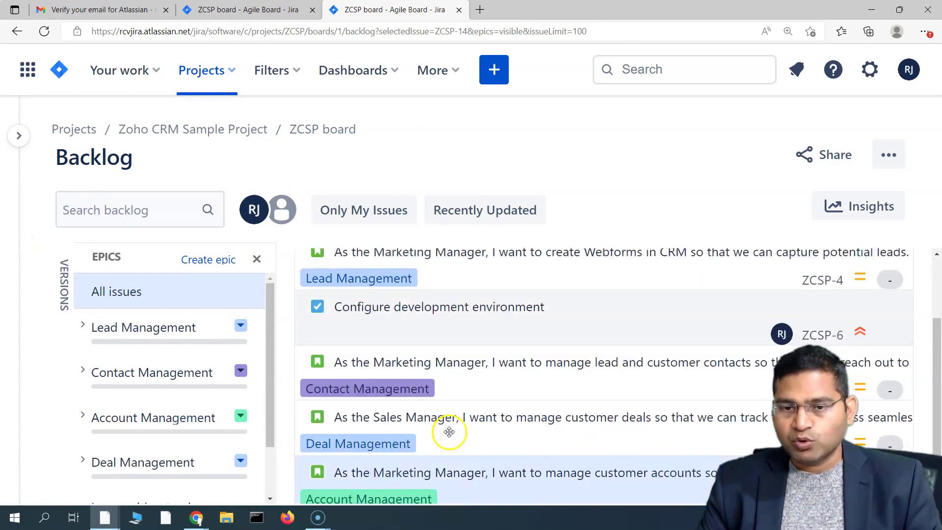
scroll(410, 317, up, 4)
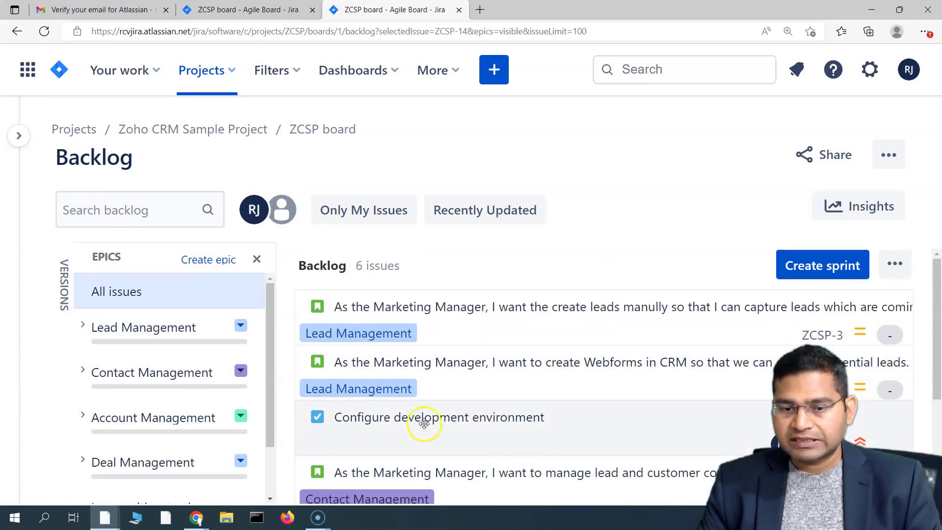
scroll(358, 432, down, 4)
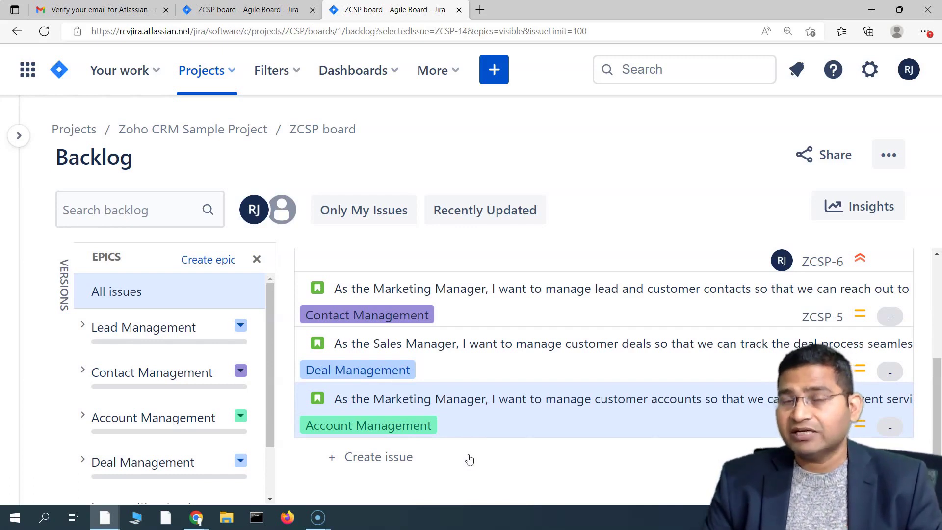
- Create a bug titled "Deal management display defect" at the end of the backlog and expand the project sidebar again
click(344, 464)
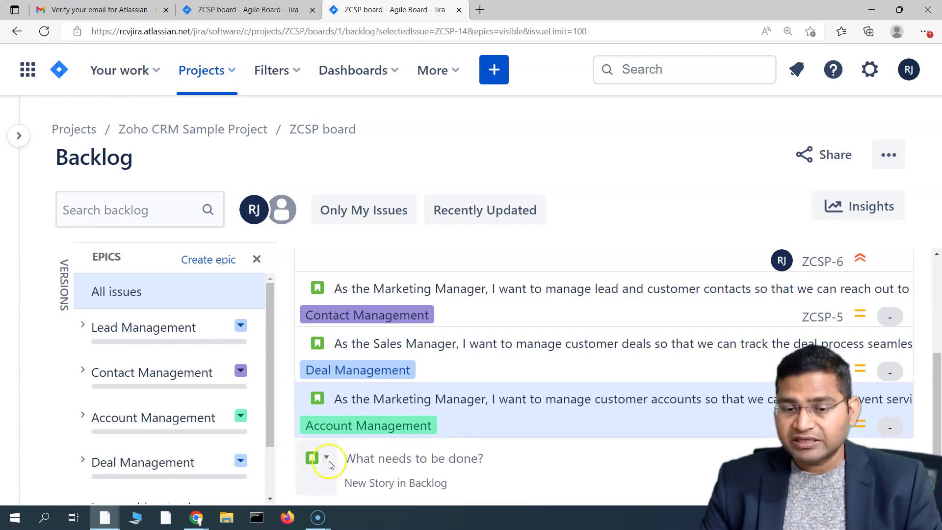
click(328, 460)
click(321, 431)
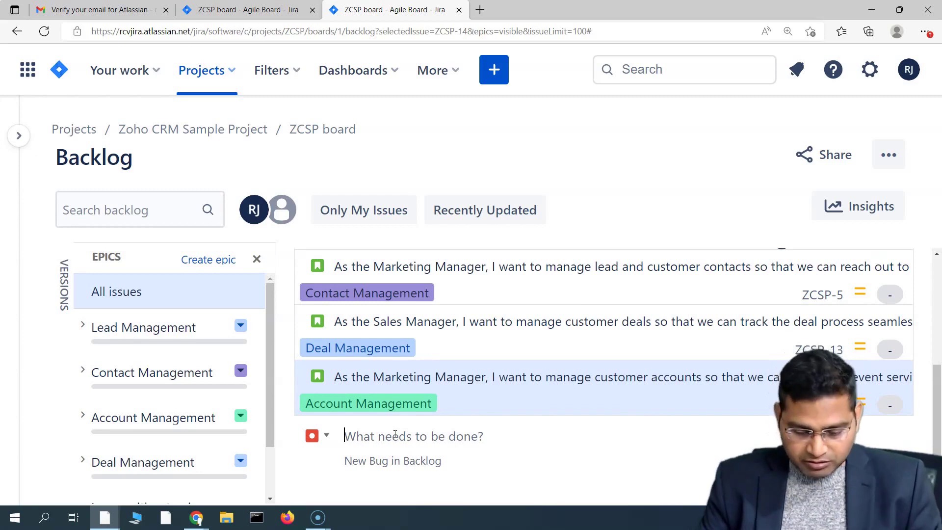
text(Deal)
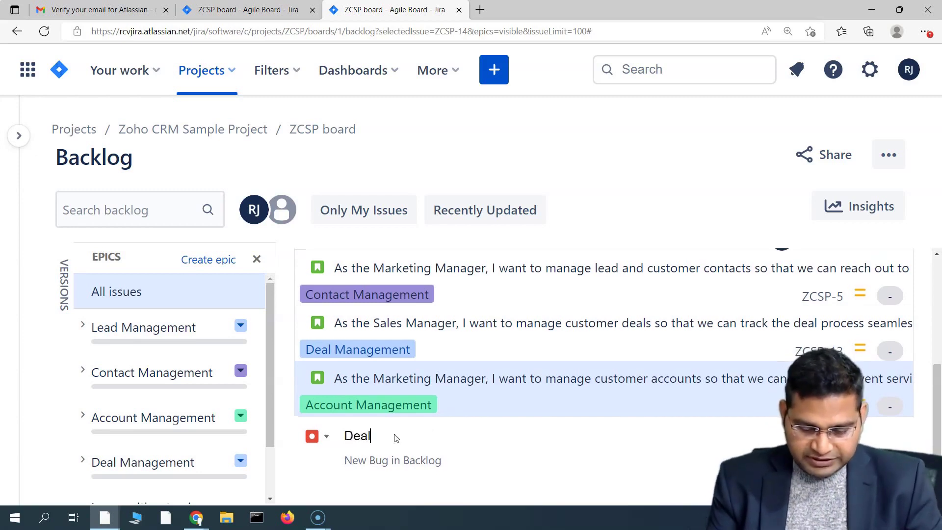
text( management de)
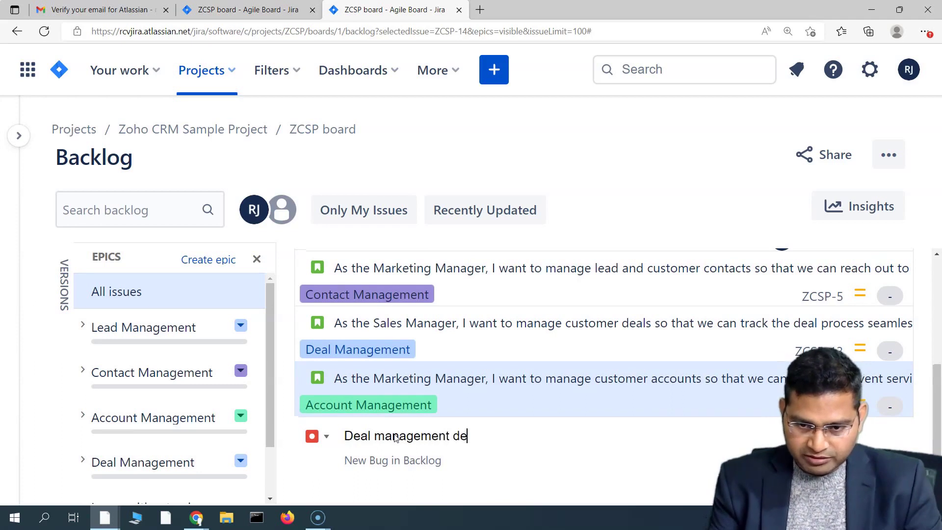
key(BackSpace)
key(BackSpace)
text(display defect)
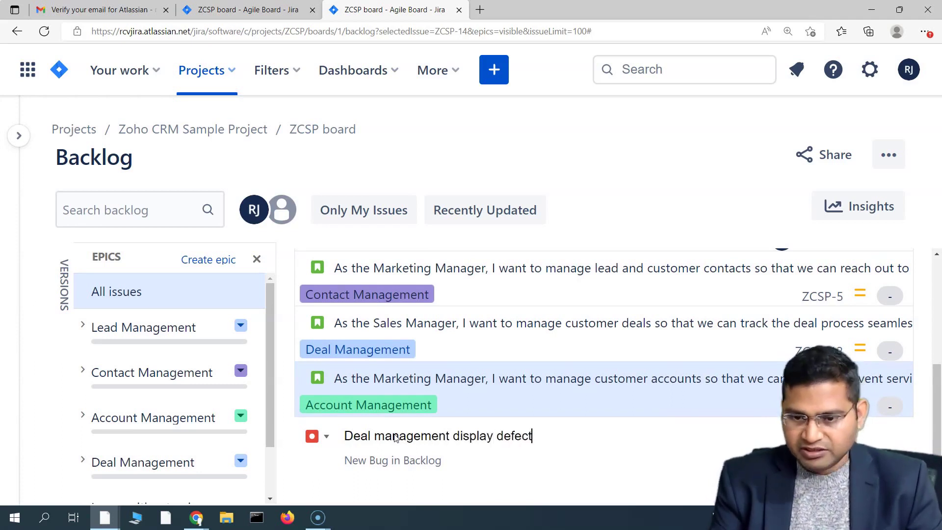
key(Return)
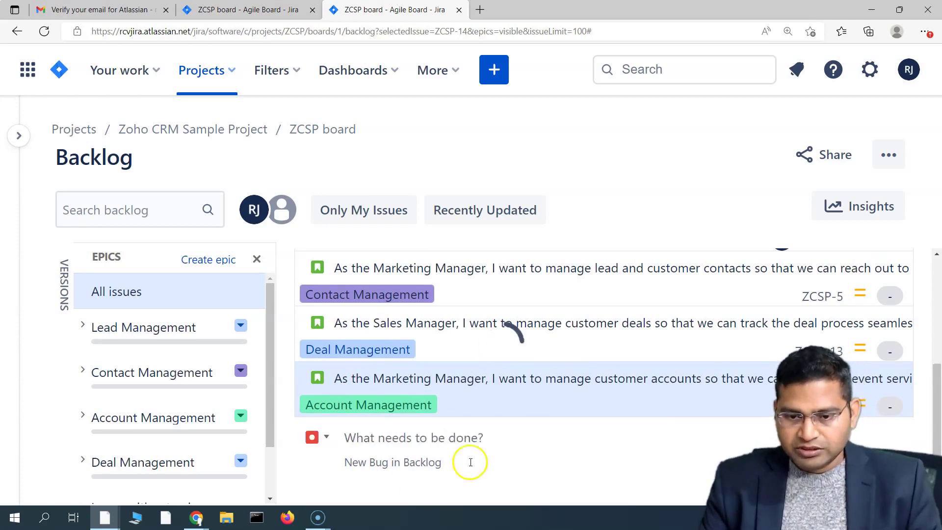
scroll(368, 400, up, 3)
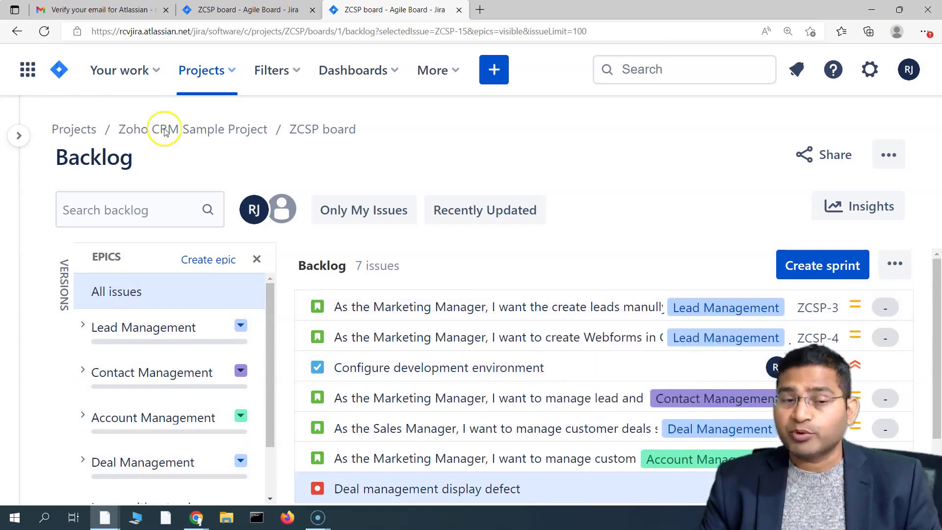
click(19, 128)
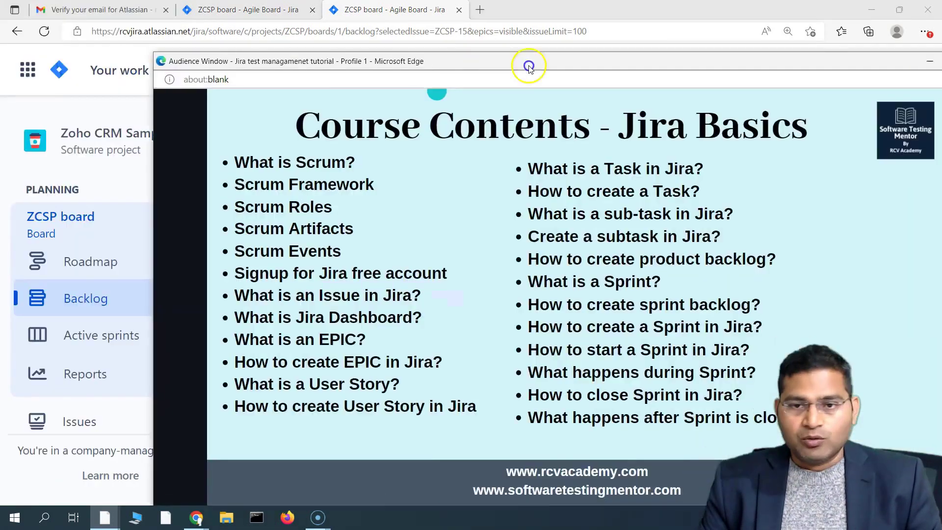
drag(530, 69, 373, 19)
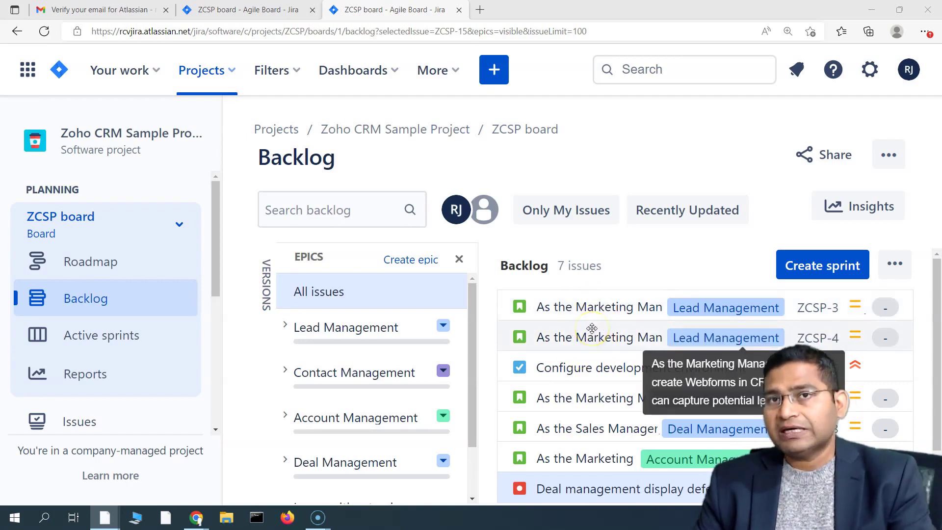
click(689, 237)
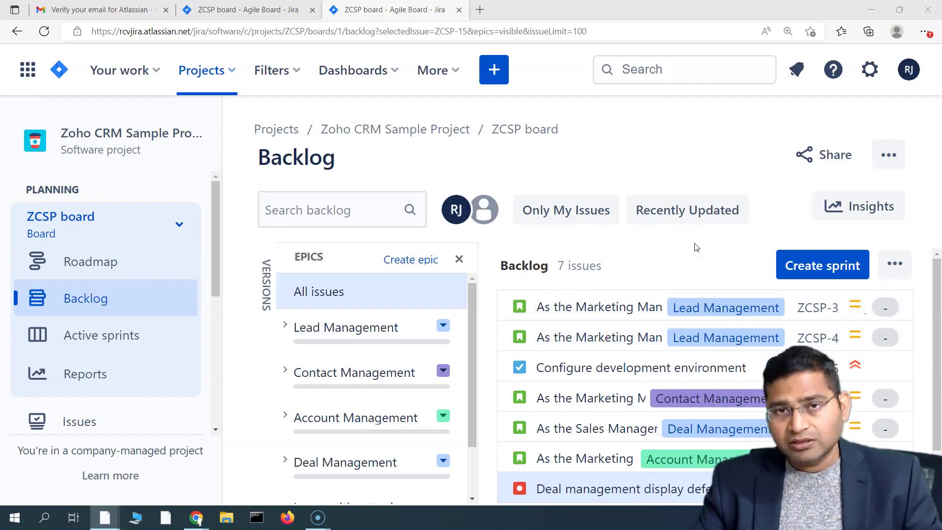
click(617, 245)
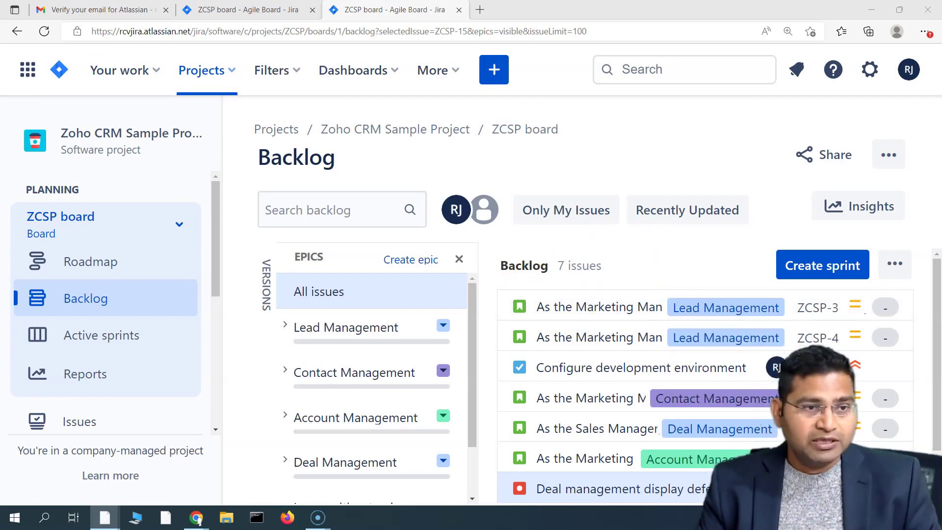
key(alt+Tab)
drag(738, 39, 769, 33)
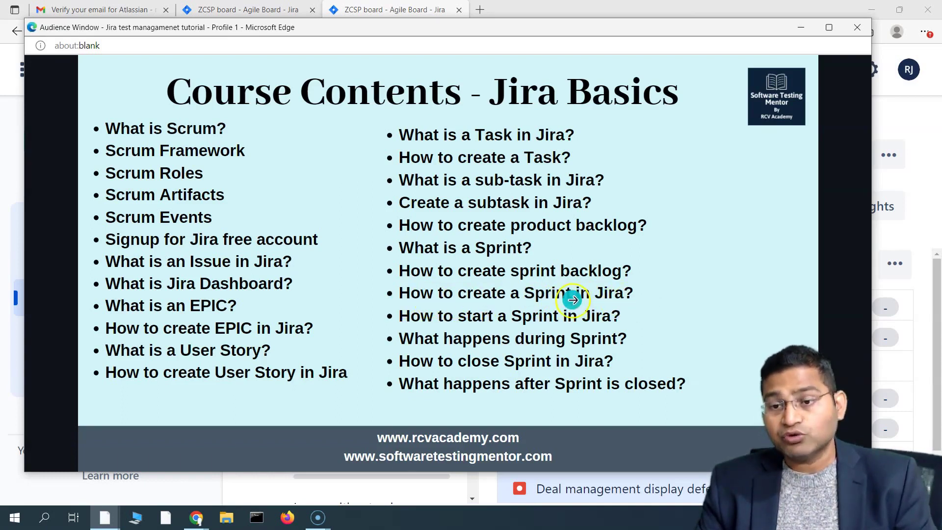
drag(675, 27, 0, 27)
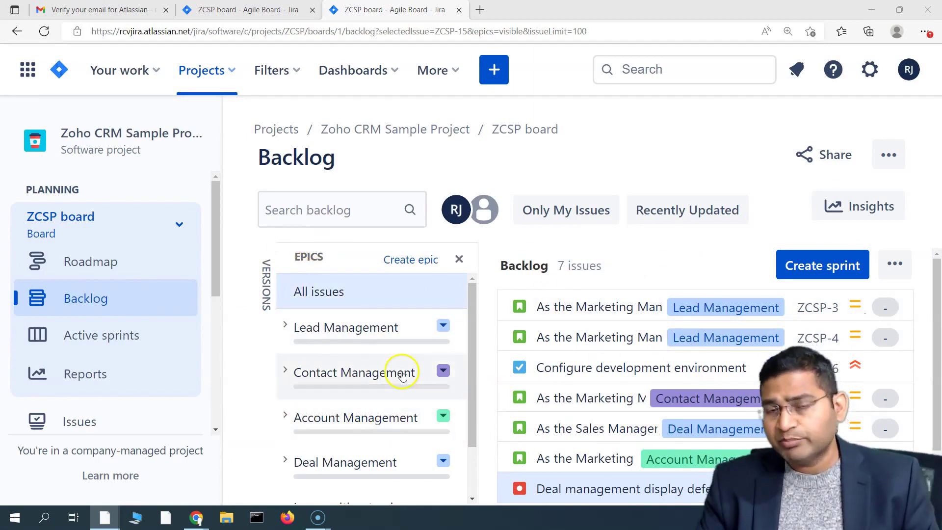
- Create a new sprint from the backlog of the ZCSP board
scroll(601, 454, down, 1)
scroll(605, 464, up, 1)
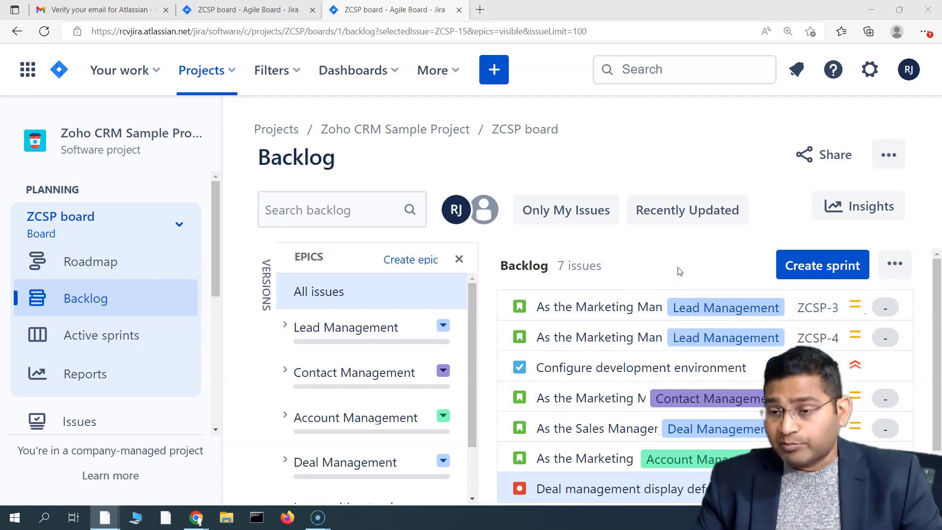
click(814, 279)
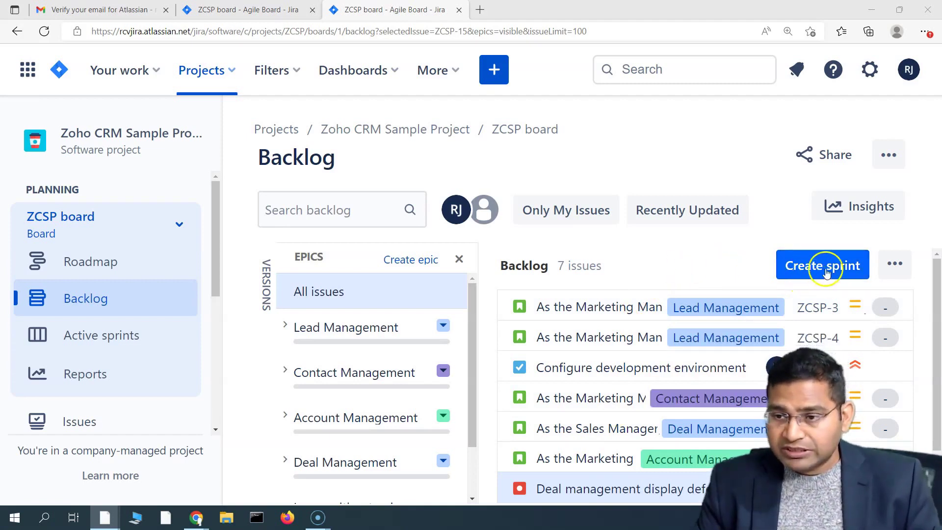
click(836, 271)
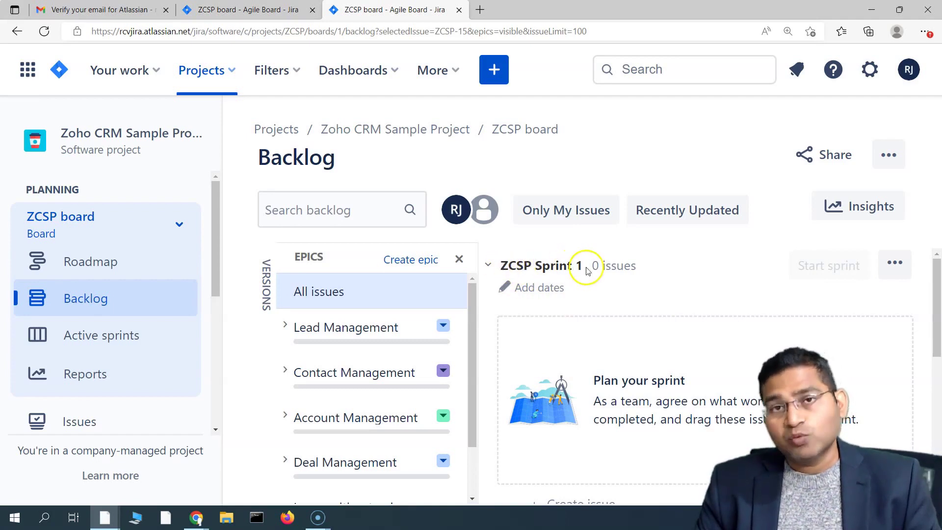
- Open ZCSP Sprint 1 for editing, review its name, duration, date and goal fields, and cancel without changing anything
click(902, 270)
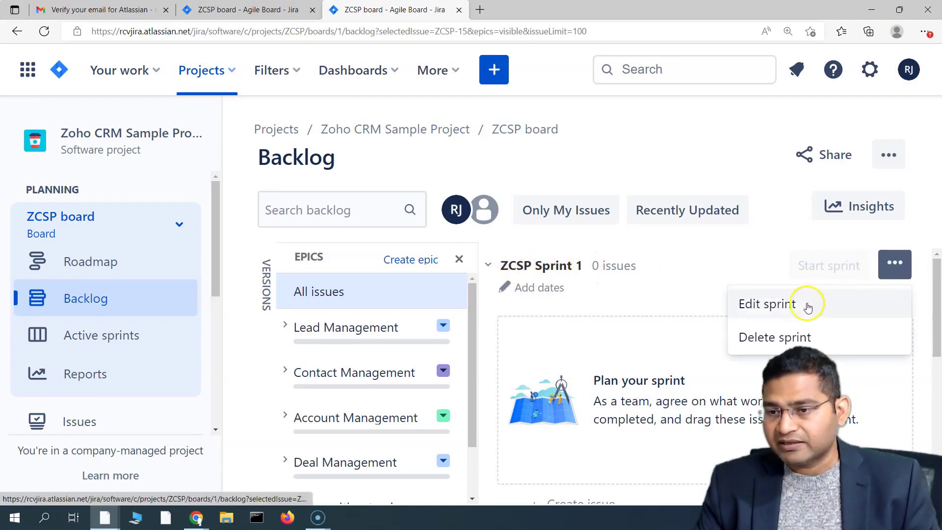
click(815, 306)
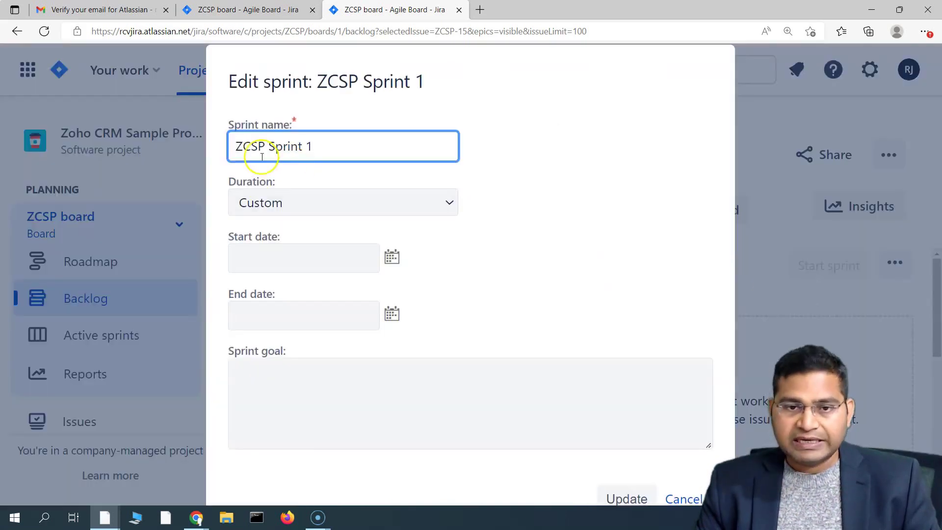
drag(229, 147, 314, 150)
click(324, 149)
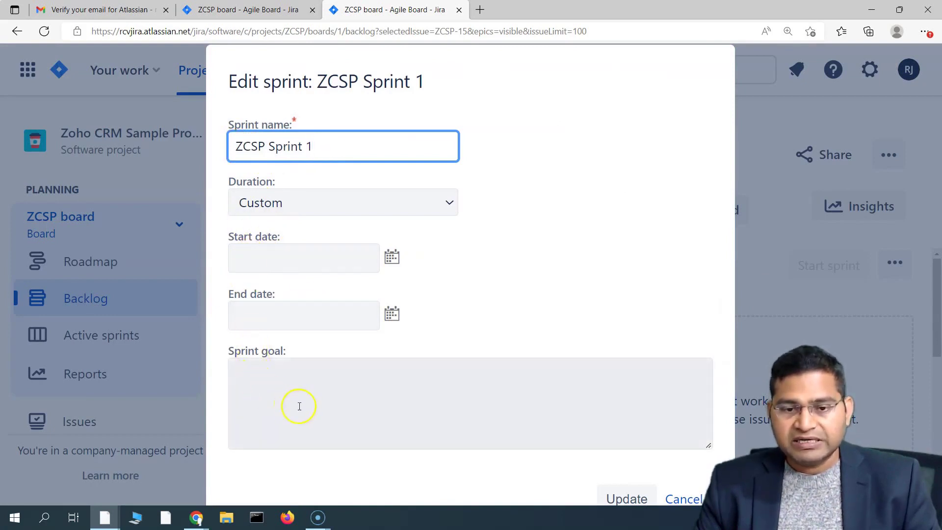
click(278, 375)
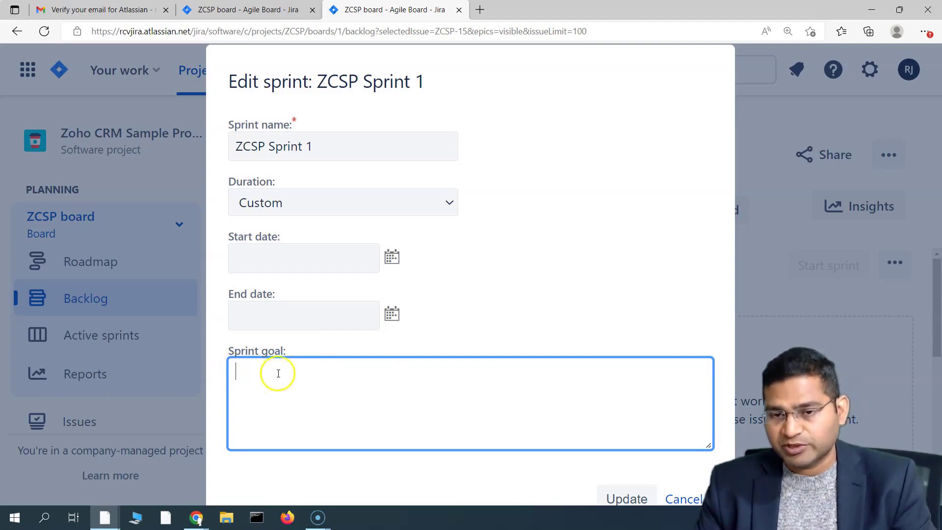
click(691, 505)
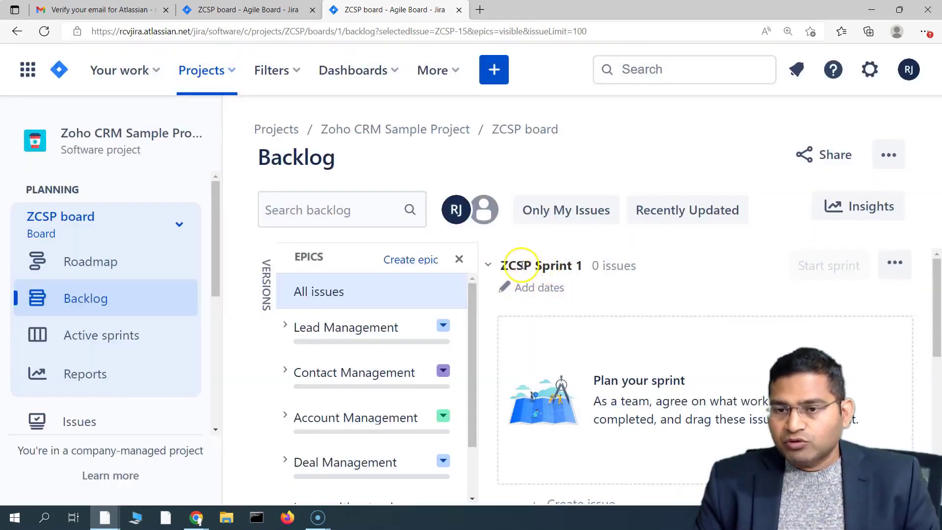
scroll(567, 304, down, 2)
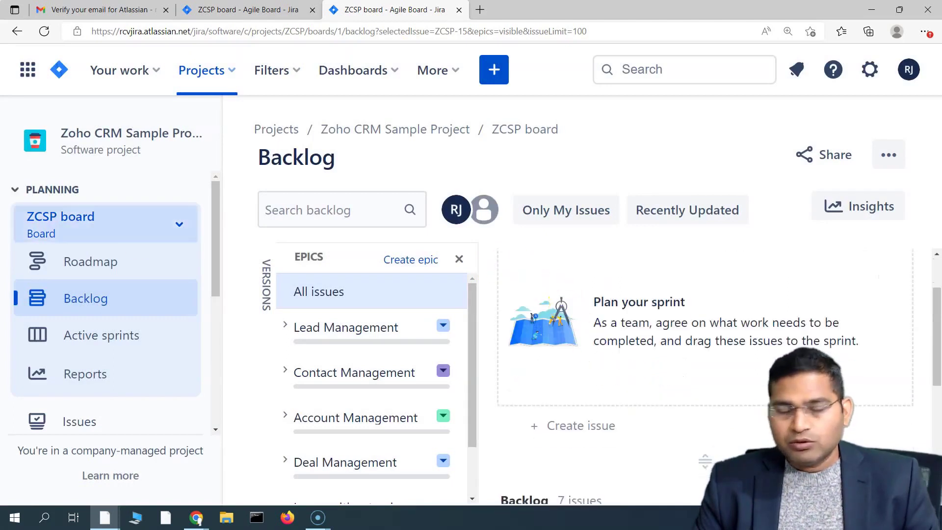
- Switch to the Course Contents - Jira Basics slide, check the sprint topics and return to the Jira backlog
key(alt+Tab)
drag(541, 46, 727, 46)
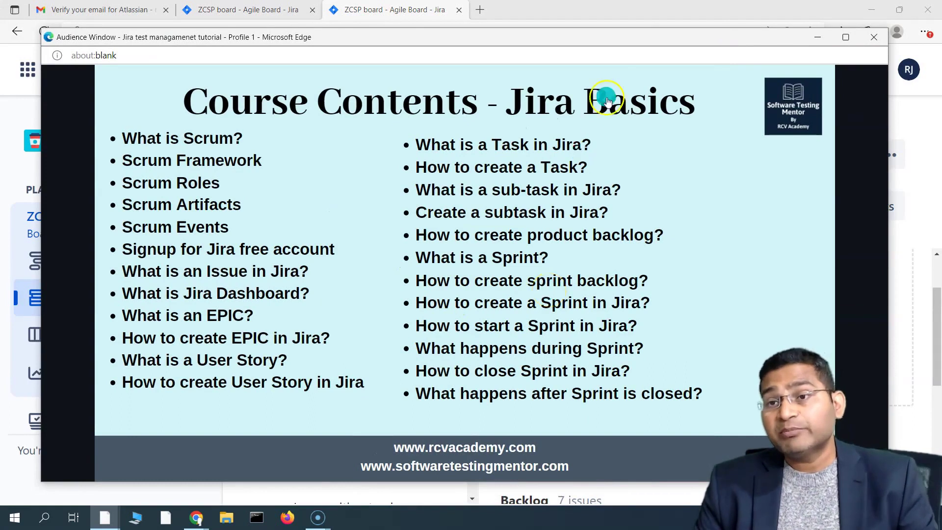
drag(635, 37, 0, 30)
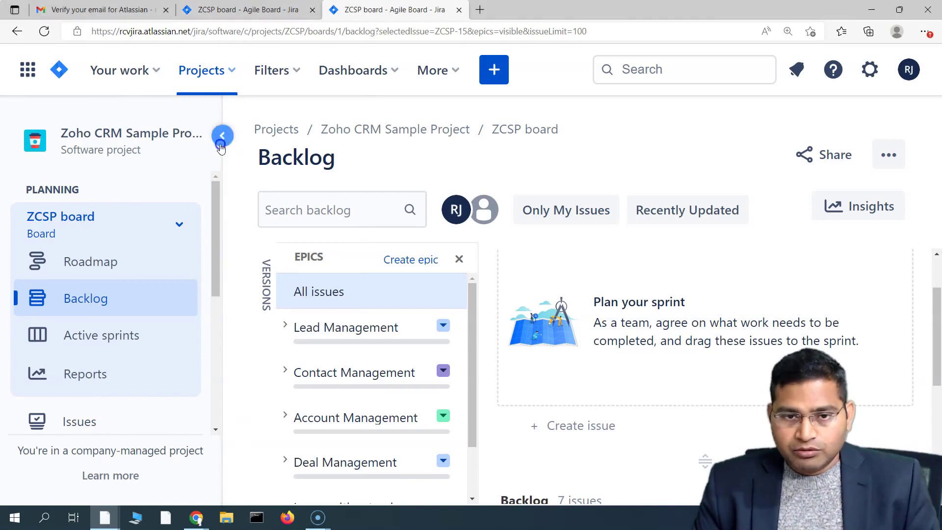
- Collapse the project sidebar and review the sprint planning area and the backlog issues with their epics and priorities
click(219, 137)
scroll(495, 412, down, 3)
scroll(496, 412, down, 3)
scroll(491, 407, up, 2)
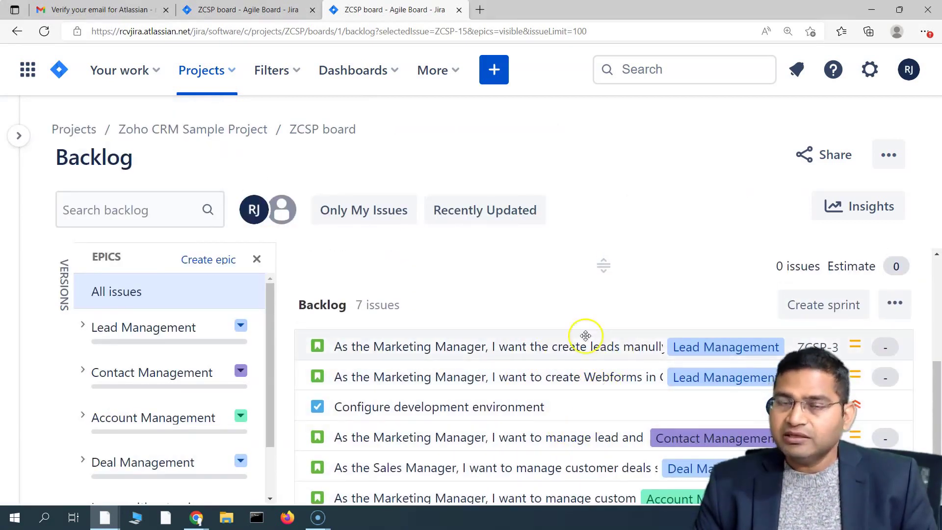
scroll(579, 363, up, 3)
scroll(456, 410, down, 2)
scroll(591, 410, up, 1)
scroll(591, 410, up, 2)
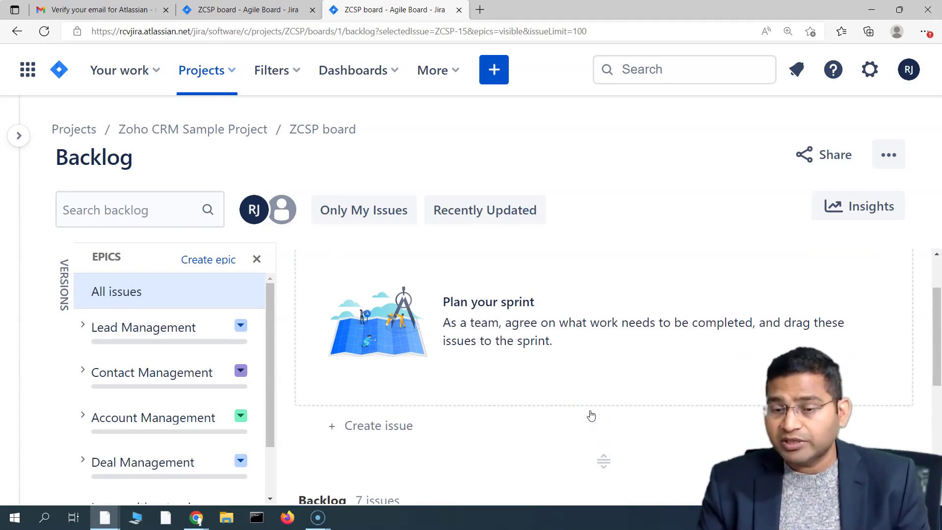
scroll(587, 405, down, 1)
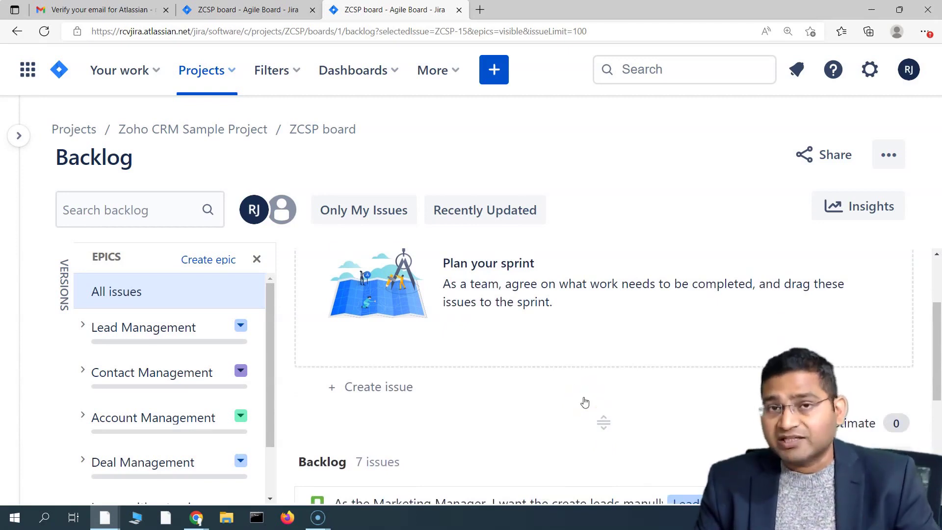
scroll(585, 402, down, 3)
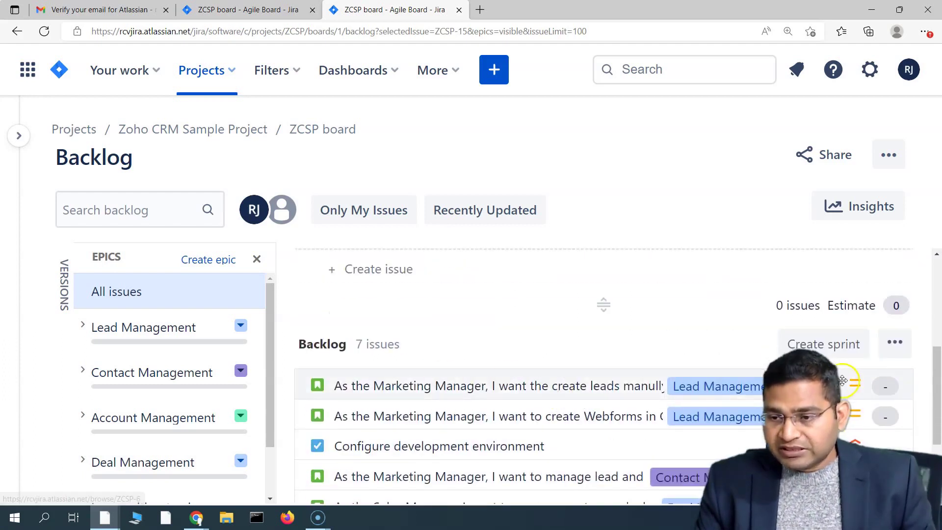
scroll(431, 358, down, 2)
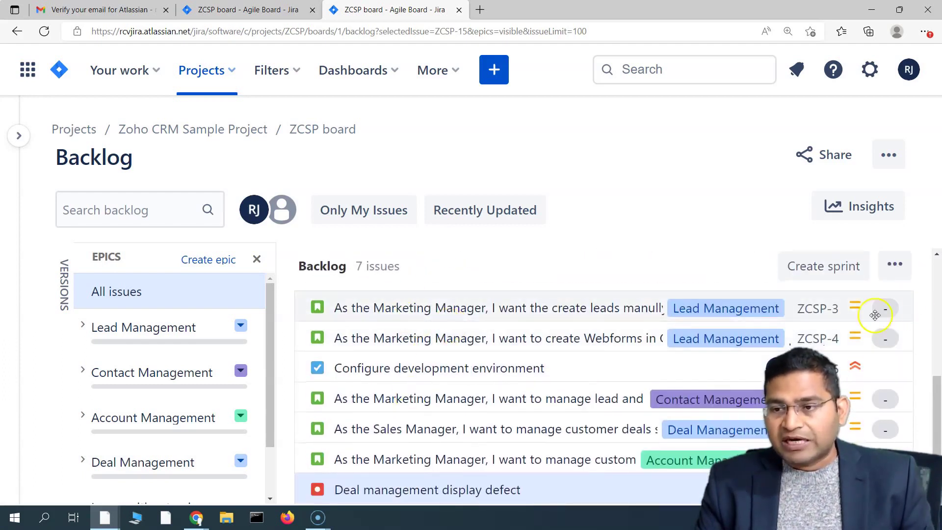
- Move the Contact Management story ZCSP-5 to the top of the backlog, above ZCSP-3
click(855, 309)
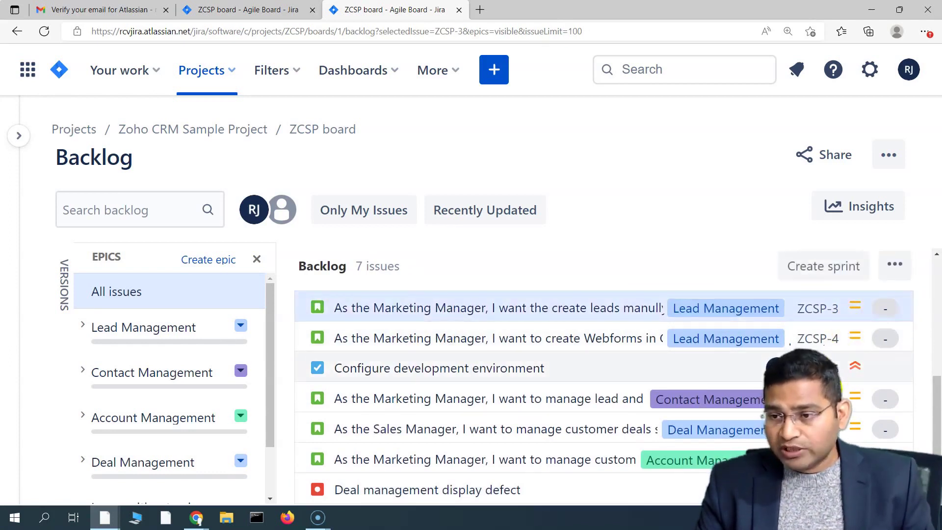
drag(883, 298, 856, 305)
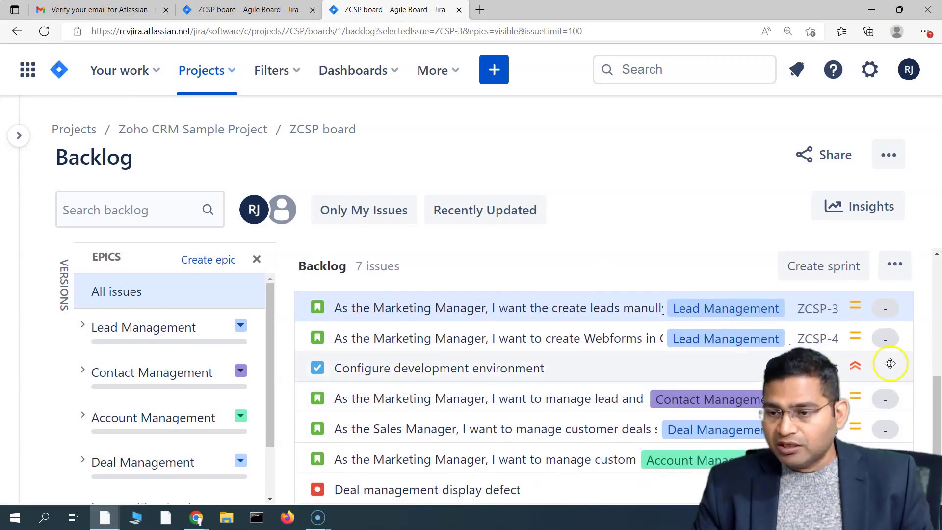
drag(857, 394, 858, 305)
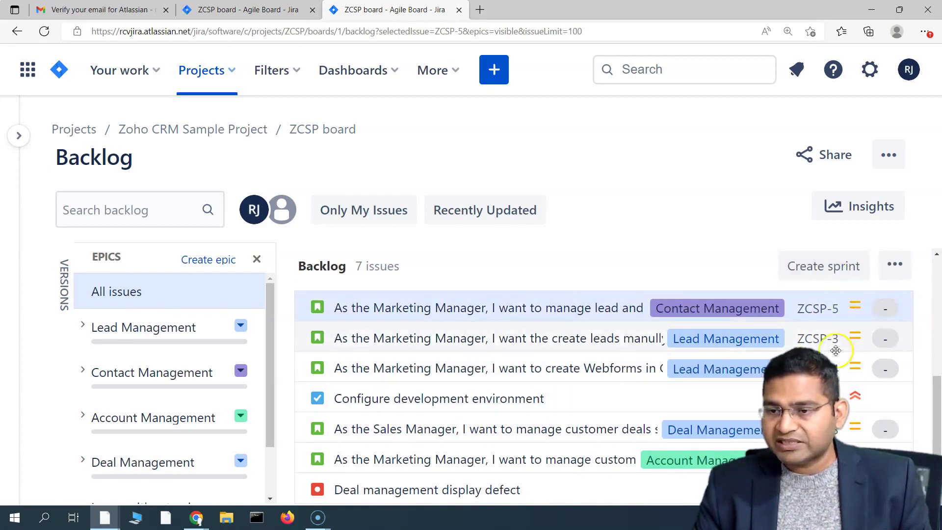
- View the details of the Account Management story ZCSP-14, close them and move the story to the top of the backlog
scroll(687, 344, up, 1)
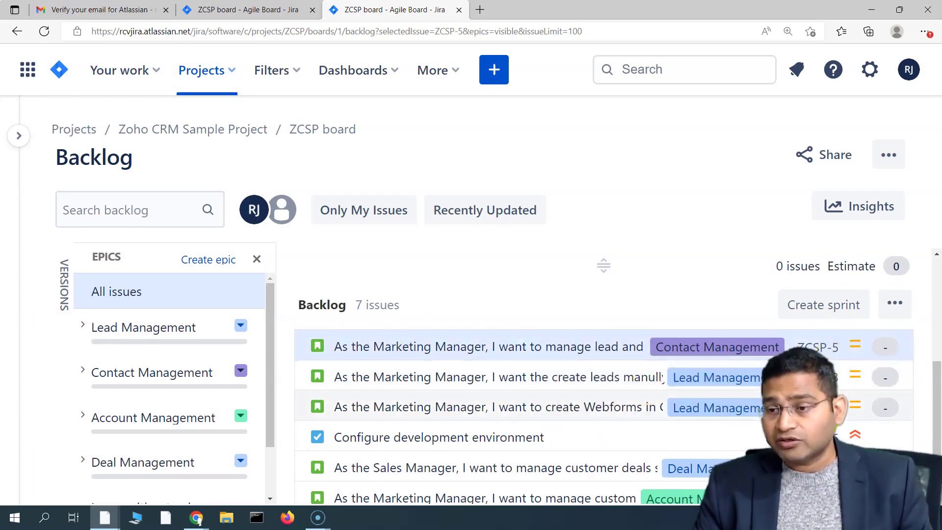
scroll(840, 394, down, 1)
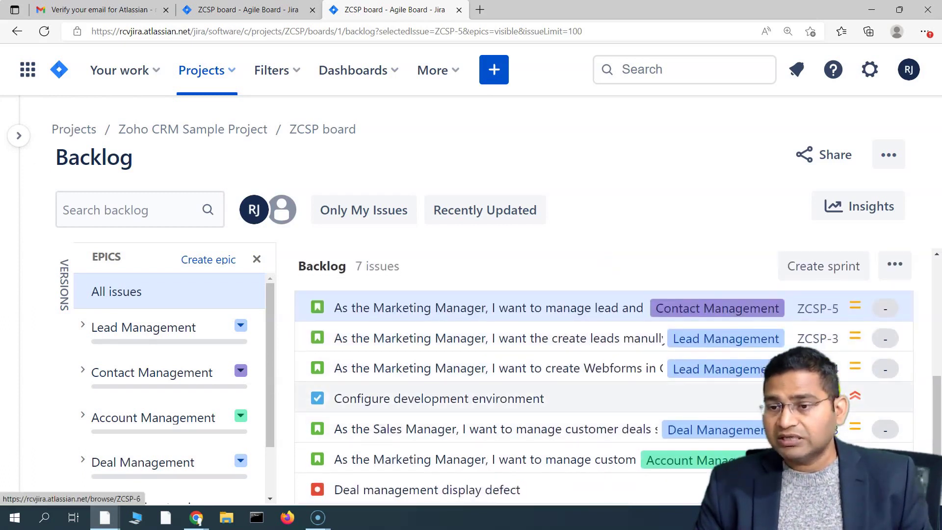
scroll(604, 265, up, 1)
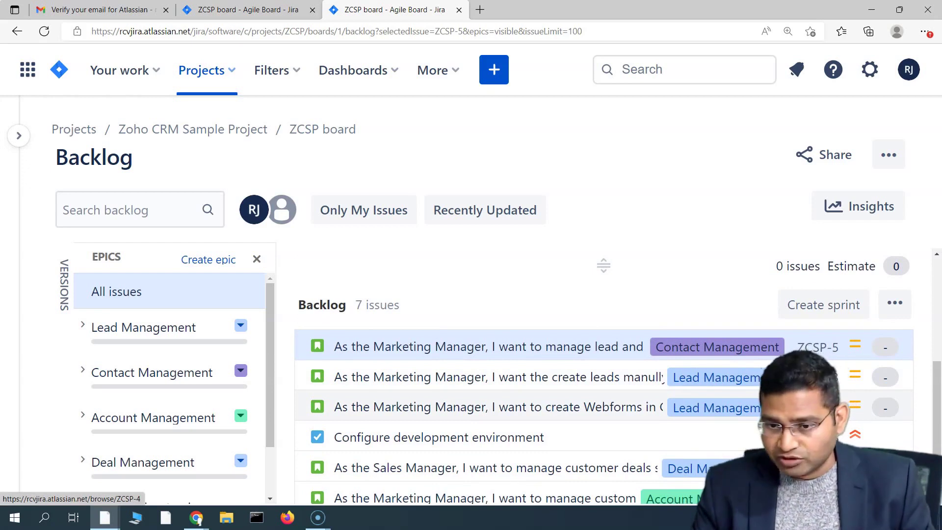
scroll(603, 265, down, 2)
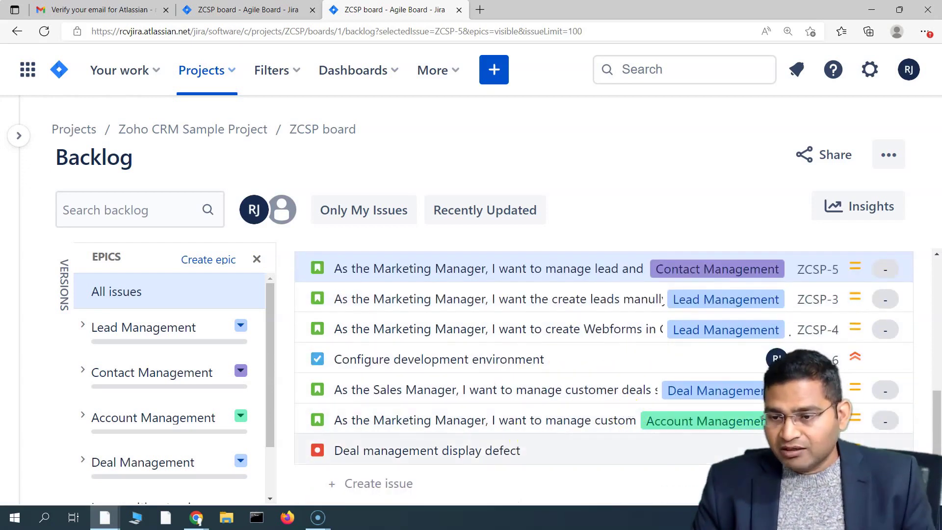
click(578, 427)
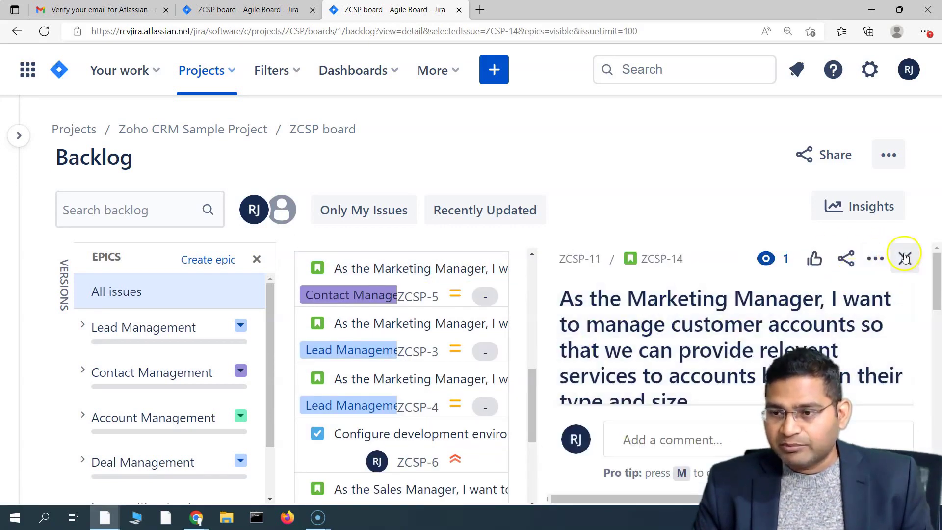
click(905, 258)
scroll(643, 399, up, 1)
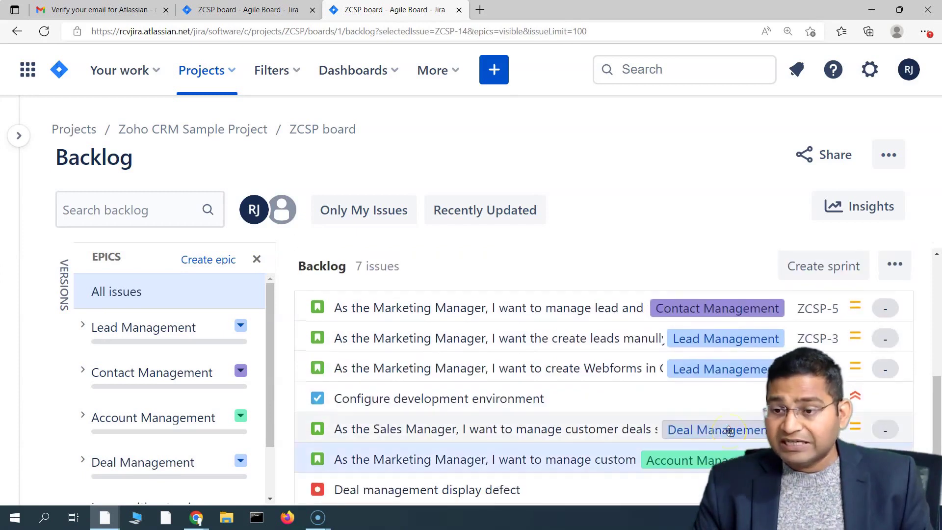
drag(815, 460, 805, 326)
- Move the Account Management story ZCSP-14 from the backlog into ZCSP Sprint 1
scroll(697, 364, up, 1)
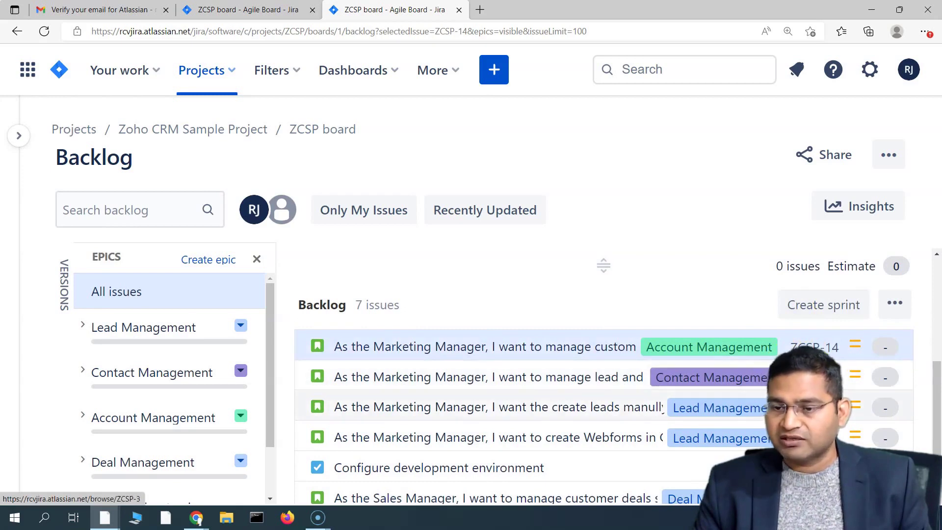
scroll(523, 420, up, 1)
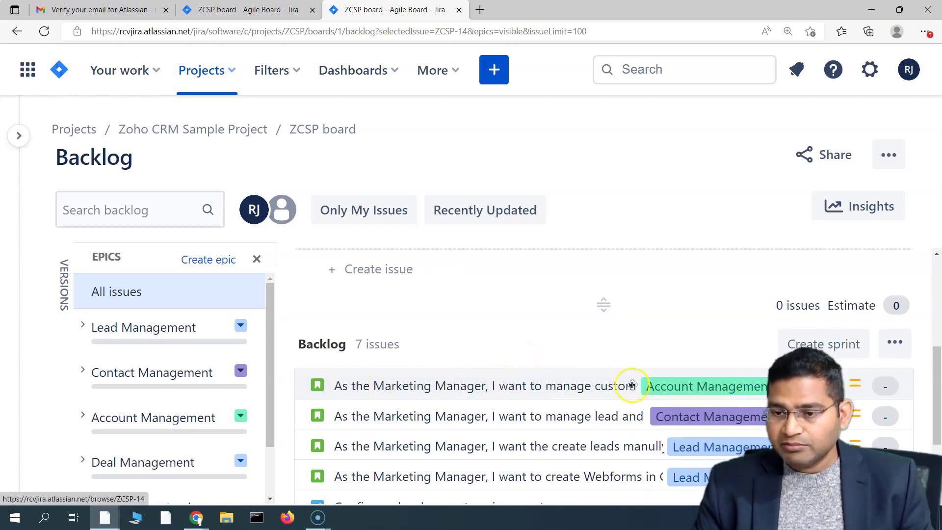
scroll(572, 387, up, 1)
scroll(508, 408, down, 1)
scroll(507, 408, up, 3)
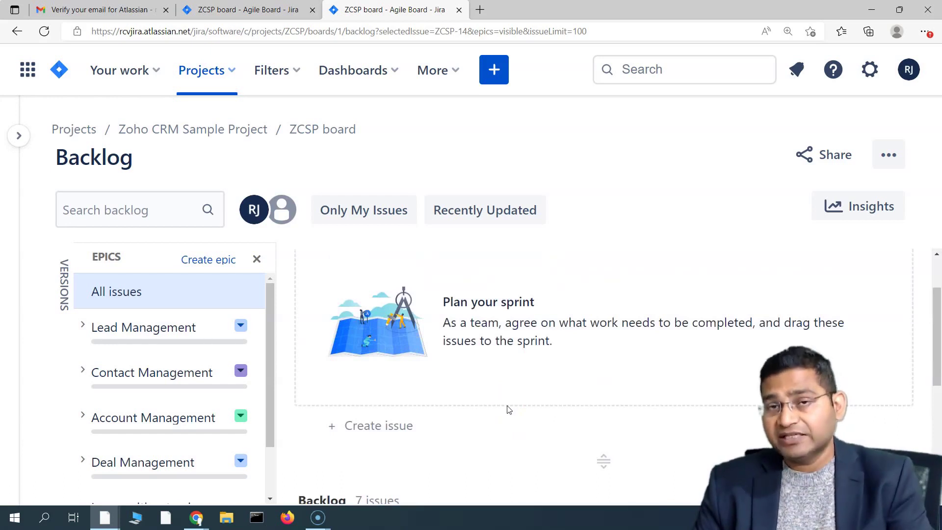
scroll(509, 408, down, 1)
scroll(509, 409, up, 2)
scroll(547, 399, down, 4)
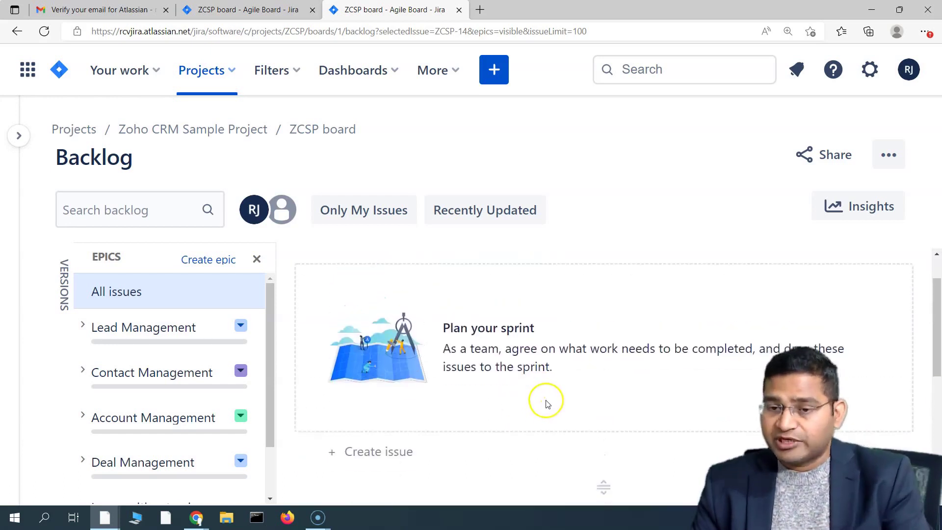
drag(474, 427, 474, 273)
scroll(501, 374, up, 5)
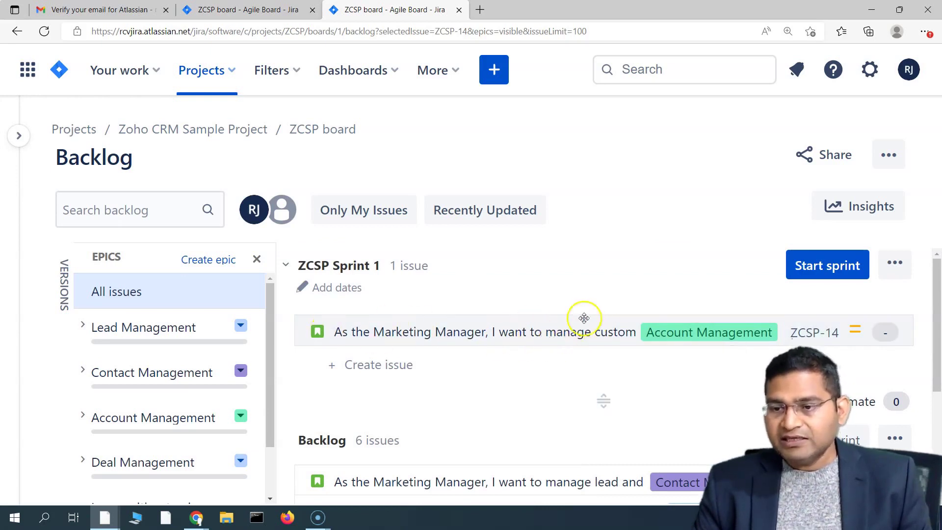
- Open story ZCSP-14 in ZCSP Sprint 1, review its details including the assignee, and close it
click(884, 335)
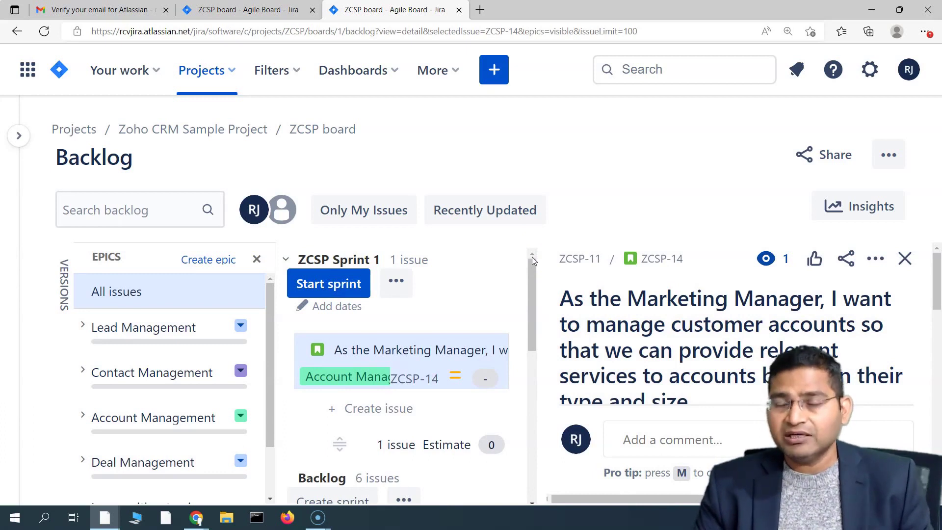
click(440, 335)
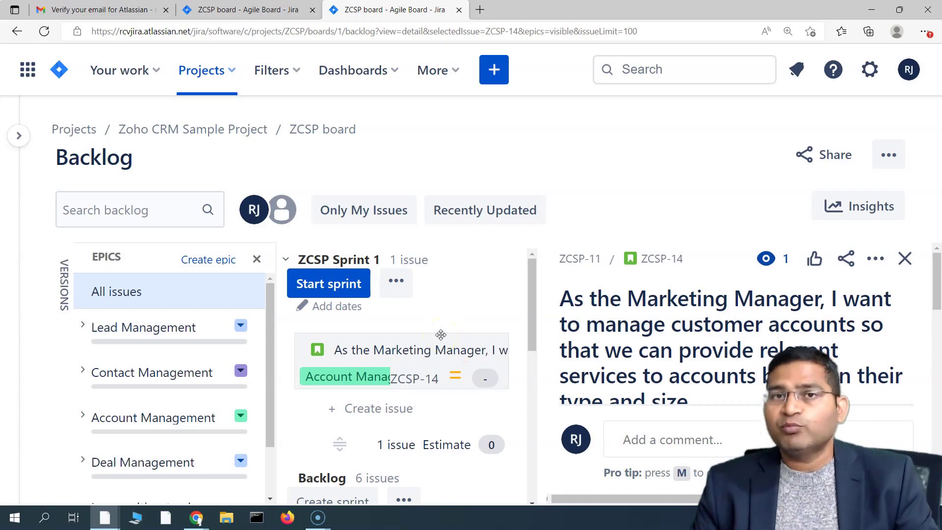
scroll(466, 371, down, 2)
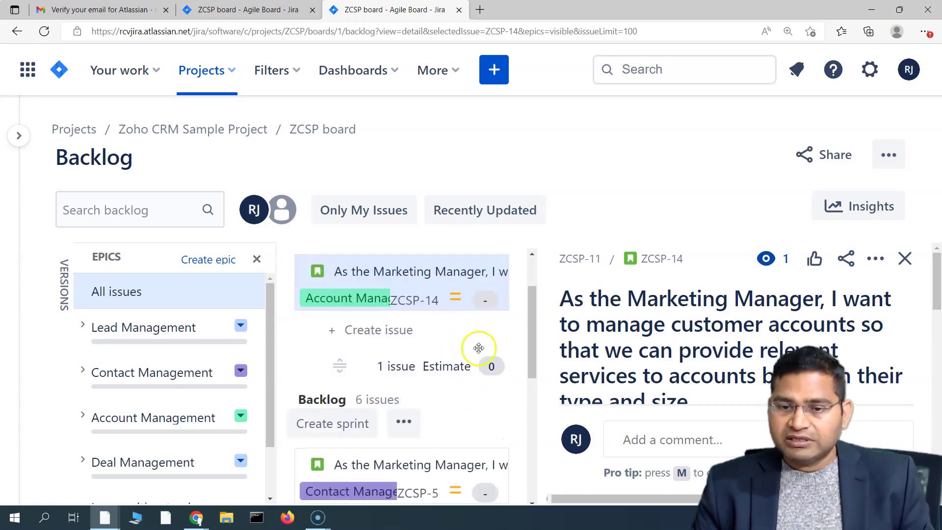
scroll(725, 414, down, 3)
scroll(725, 414, down, 4)
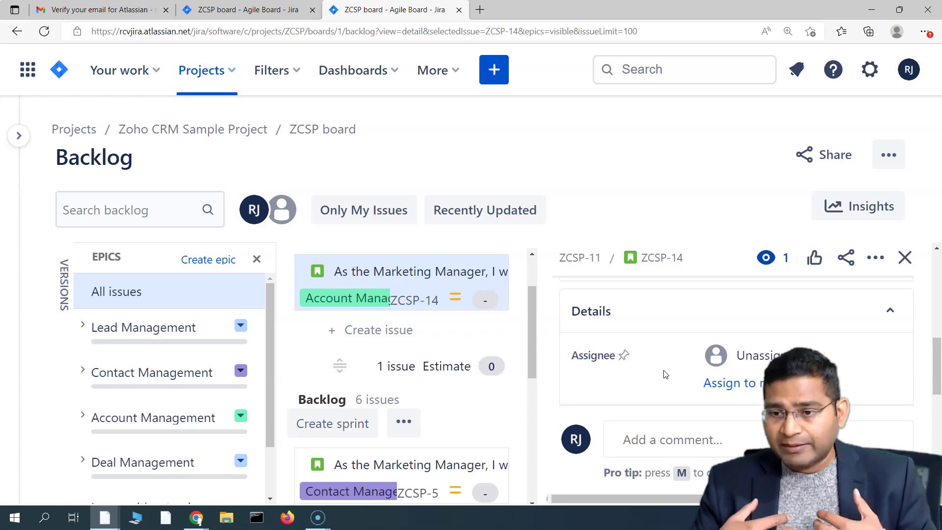
click(904, 257)
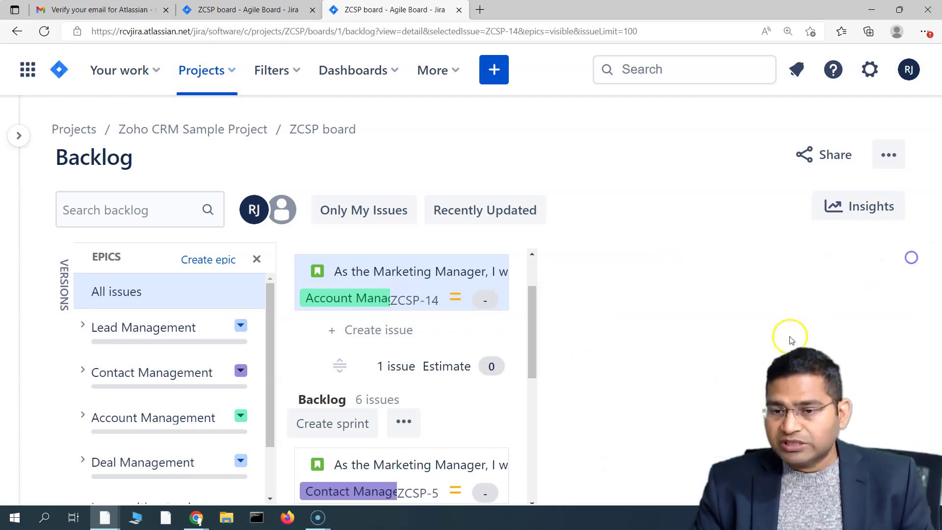
- Add the Contact Management story ZCSP-5 and the Lead Management story ZCSP-3 to ZCSP Sprint 1, below ZCSP-14
drag(574, 482, 575, 366)
scroll(572, 423, down, 2)
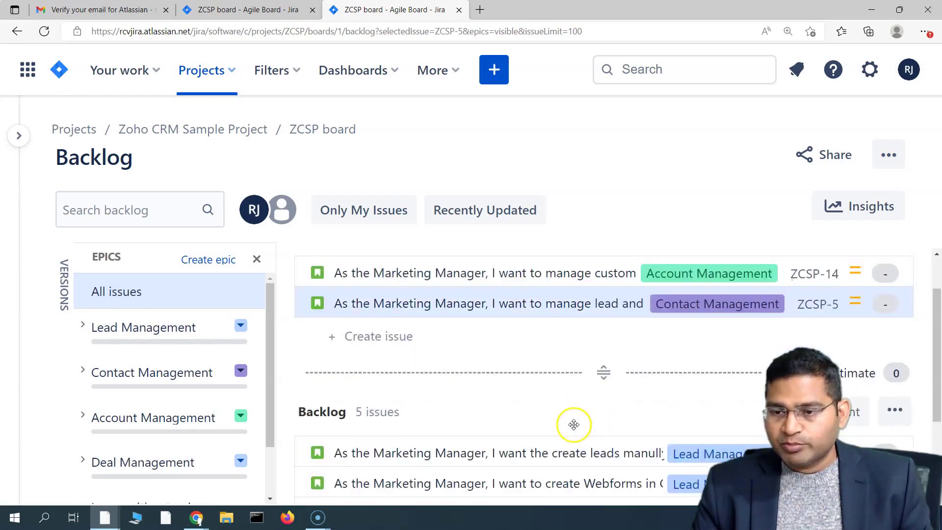
scroll(536, 406, up, 1)
drag(568, 485, 565, 395)
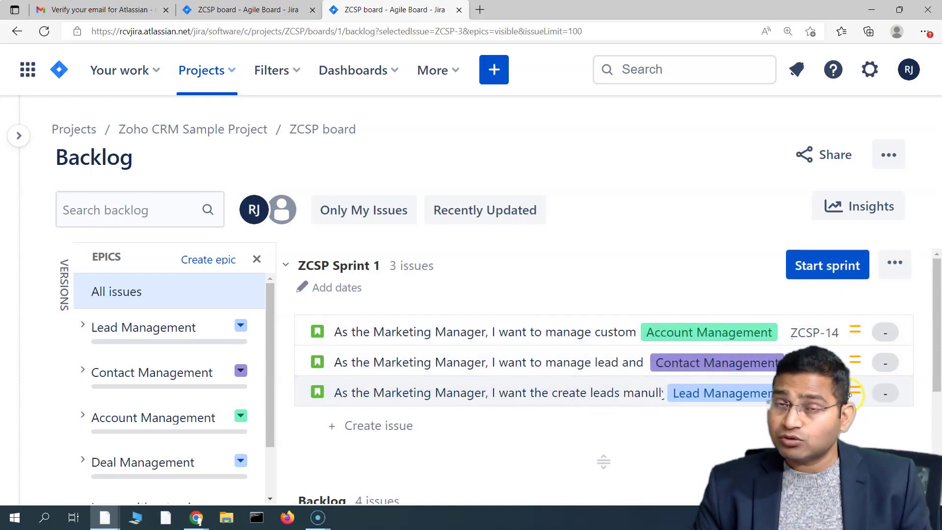
- View and close the details of story ZCSP-14, and compare the ZCSP Sprint 1 stories with the issues left in the backlog
click(887, 336)
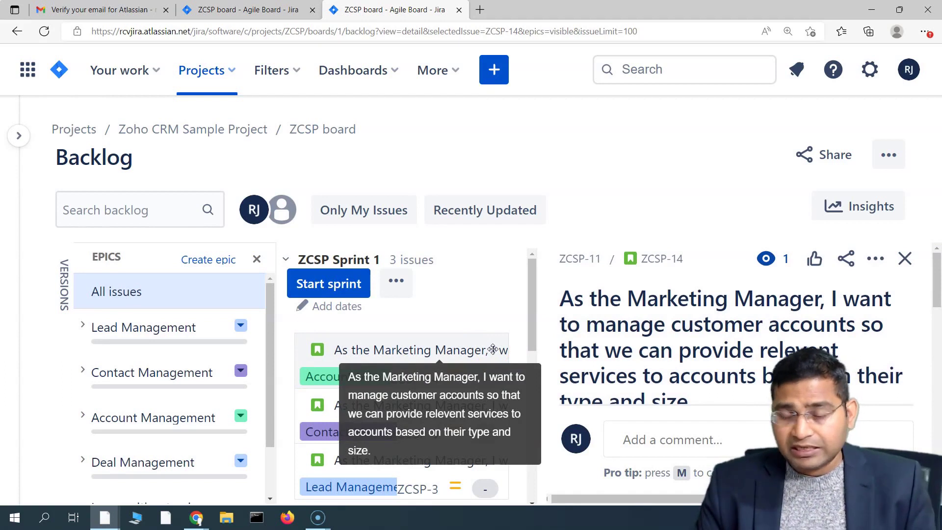
click(904, 258)
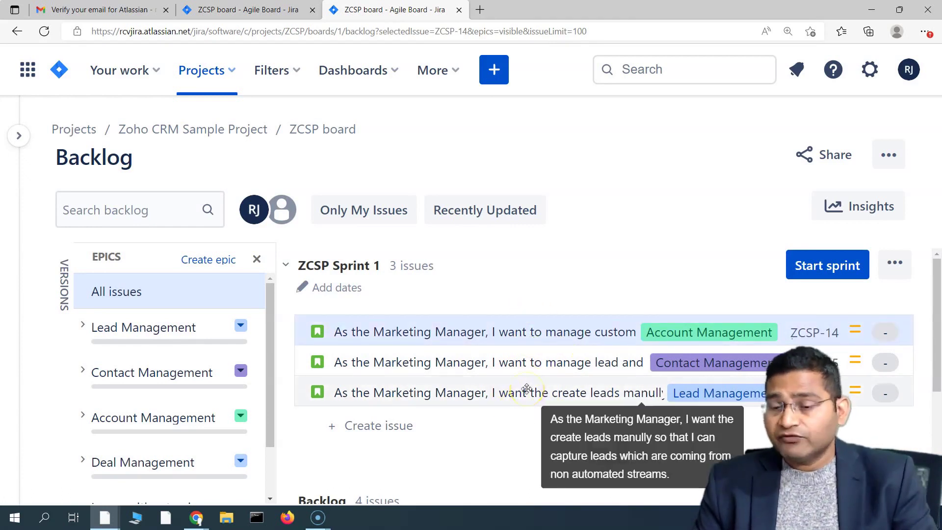
scroll(534, 442, down, 3)
scroll(551, 449, up, 2)
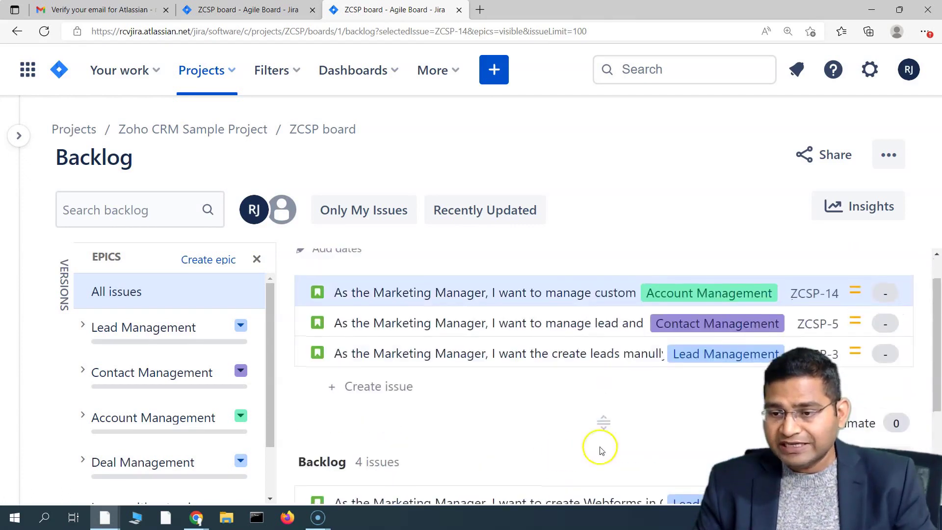
scroll(597, 421, up, 1)
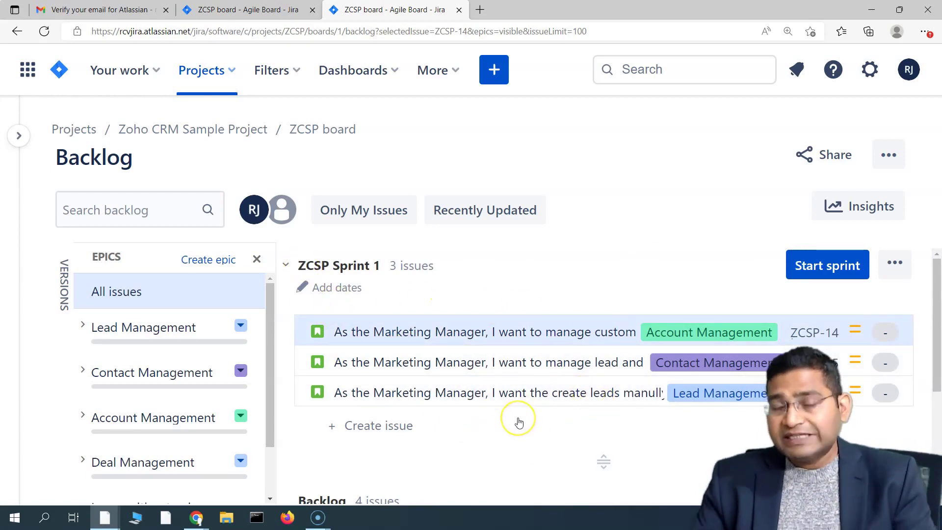
scroll(526, 421, down, 2)
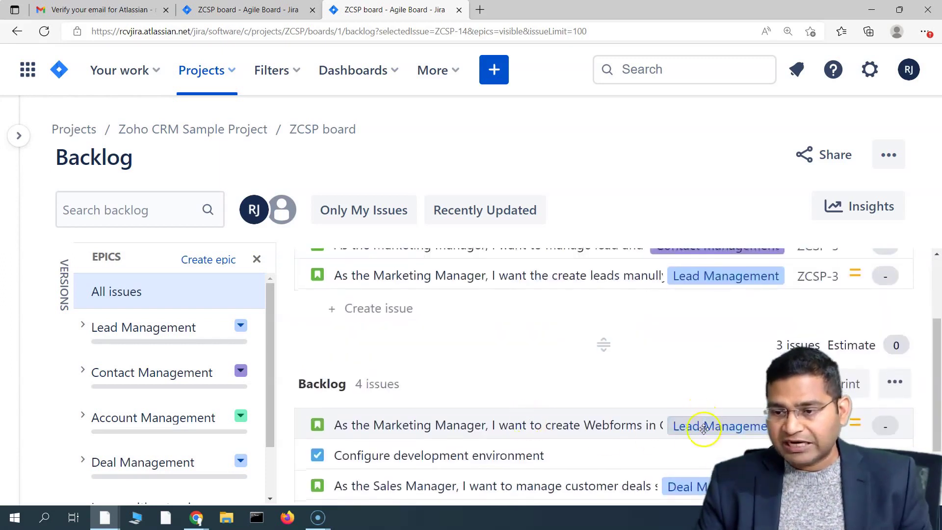
scroll(674, 459, up, 1)
scroll(673, 459, down, 2)
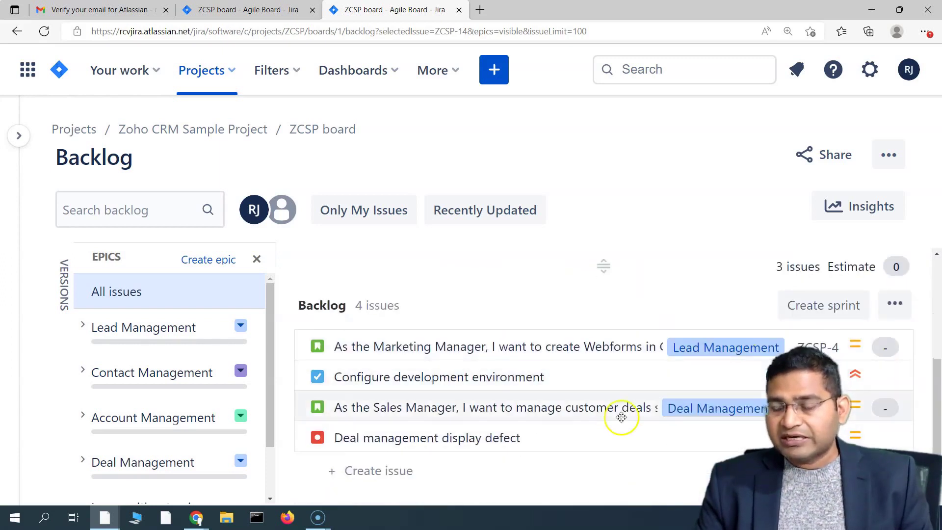
scroll(620, 415, up, 4)
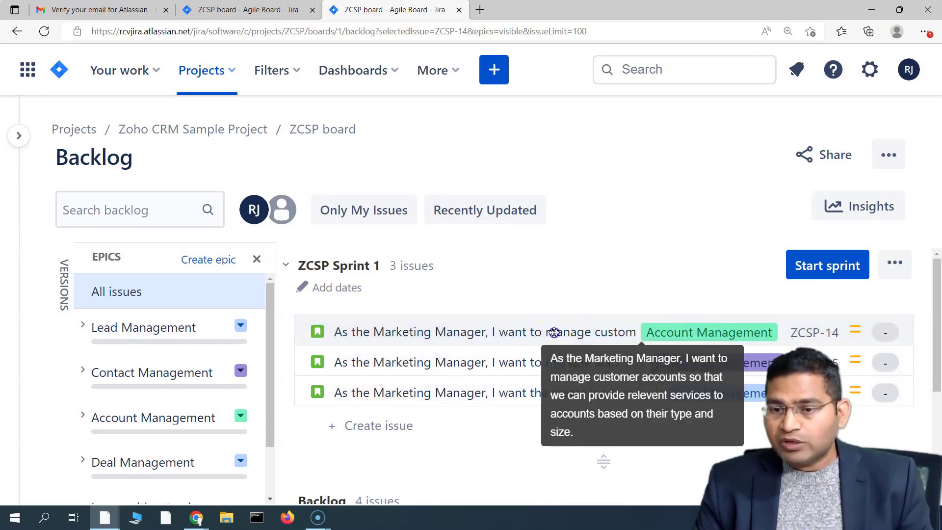
- Open the Account Management story ZCSP-14 in ZCSP Sprint 1 and set its story points to 13
click(524, 338)
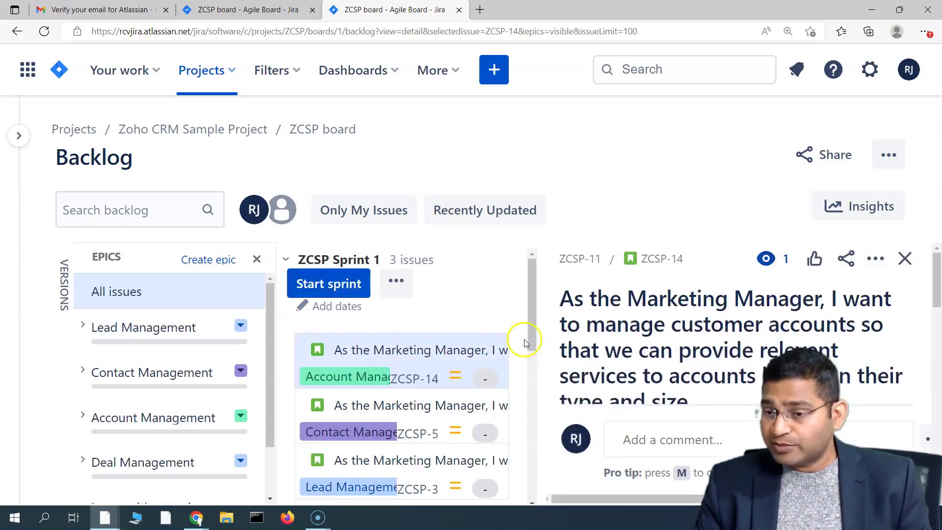
scroll(682, 339, down, 2)
scroll(667, 363, down, 5)
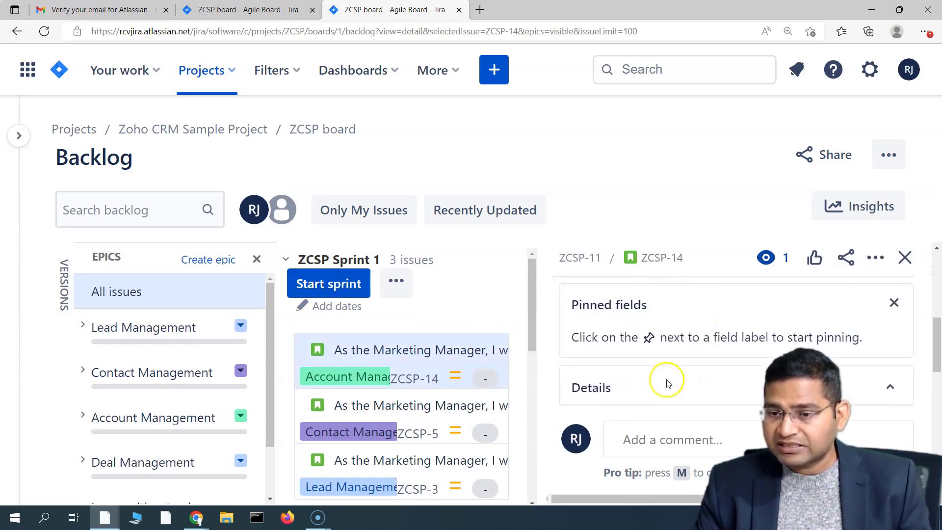
scroll(651, 361, up, 3)
scroll(726, 361, down, 5)
click(728, 367)
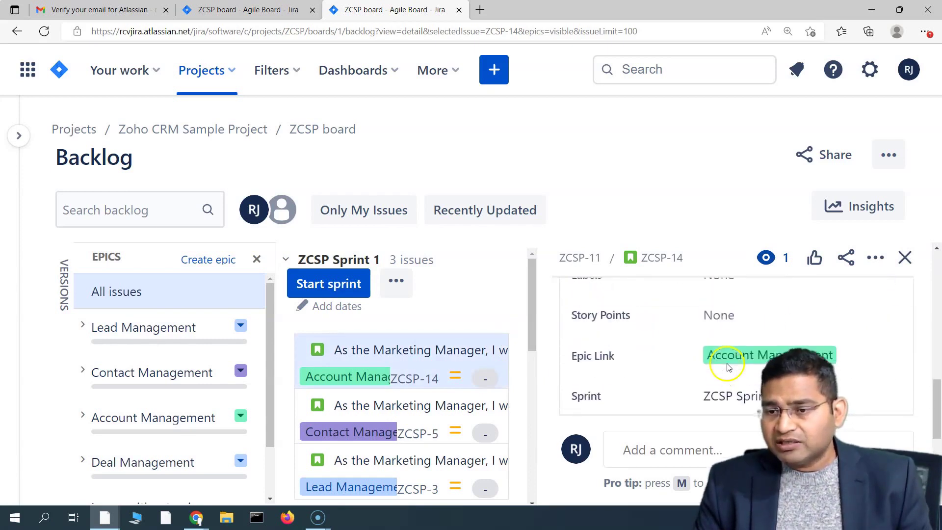
click(731, 311)
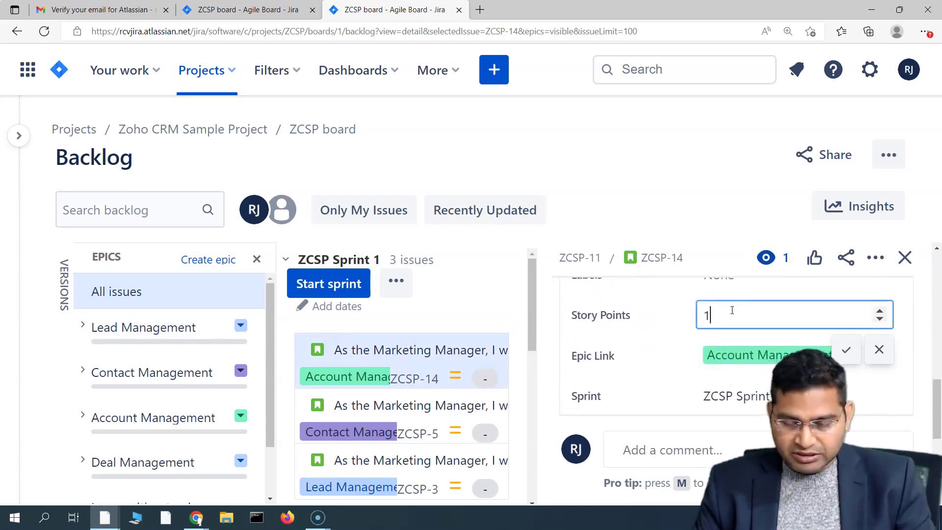
text(13)
click(651, 342)
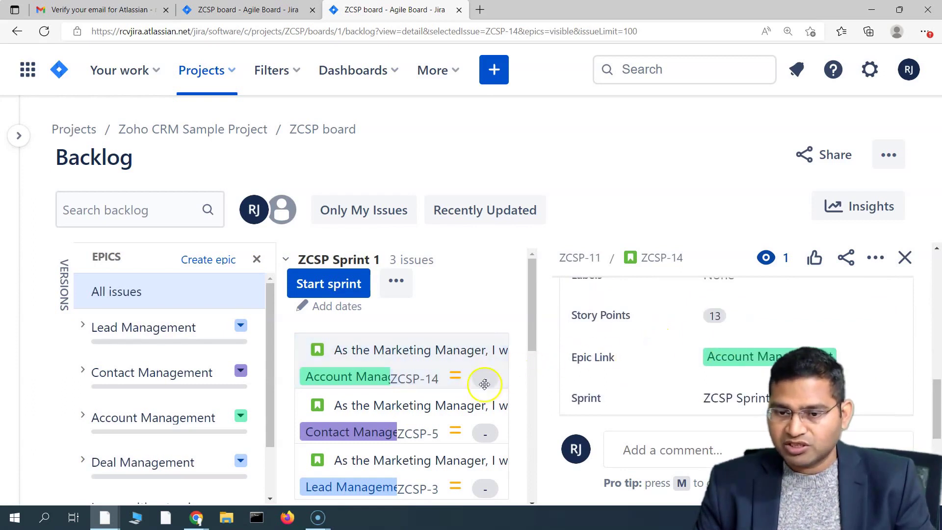
- Open the Contact Management story ZCSP-5 in ZCSP Sprint 1 and set its story points to 8
click(429, 422)
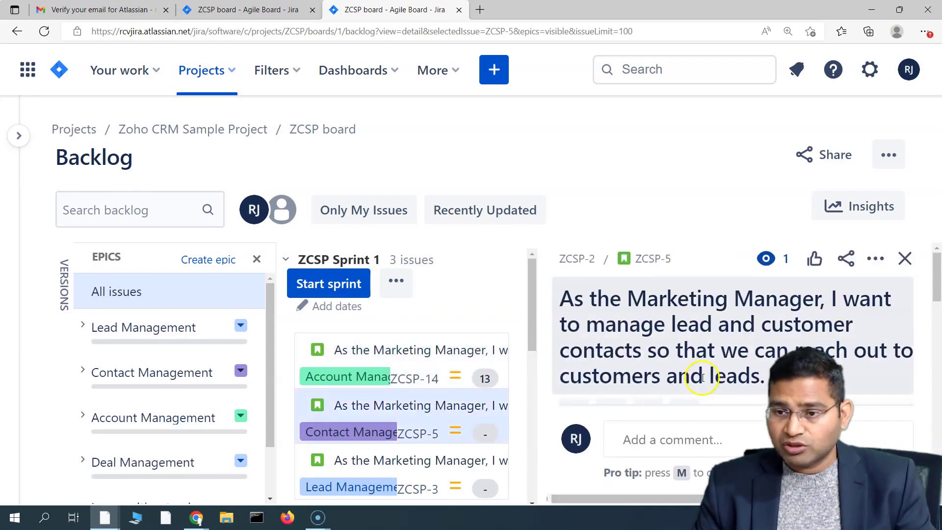
scroll(702, 383, down, 2)
scroll(701, 383, down, 6)
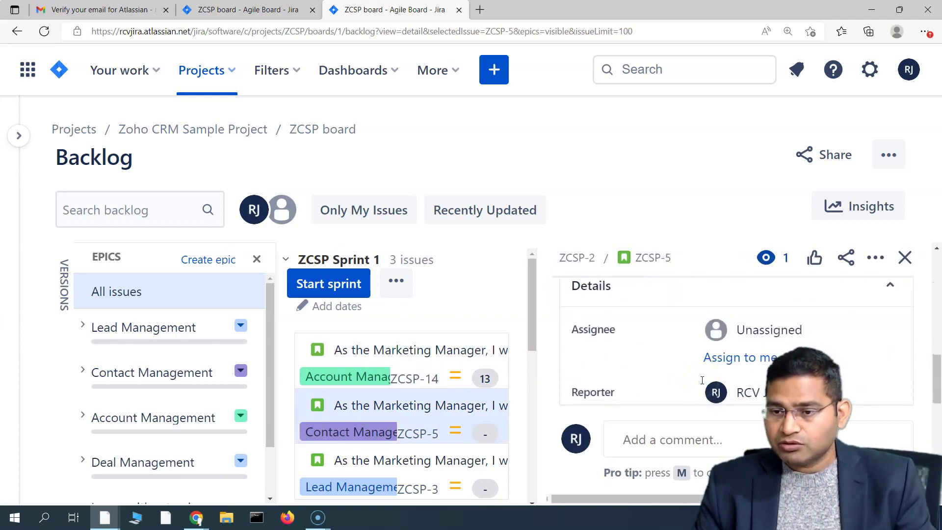
scroll(704, 384, down, 2)
scroll(705, 382, up, 2)
click(720, 368)
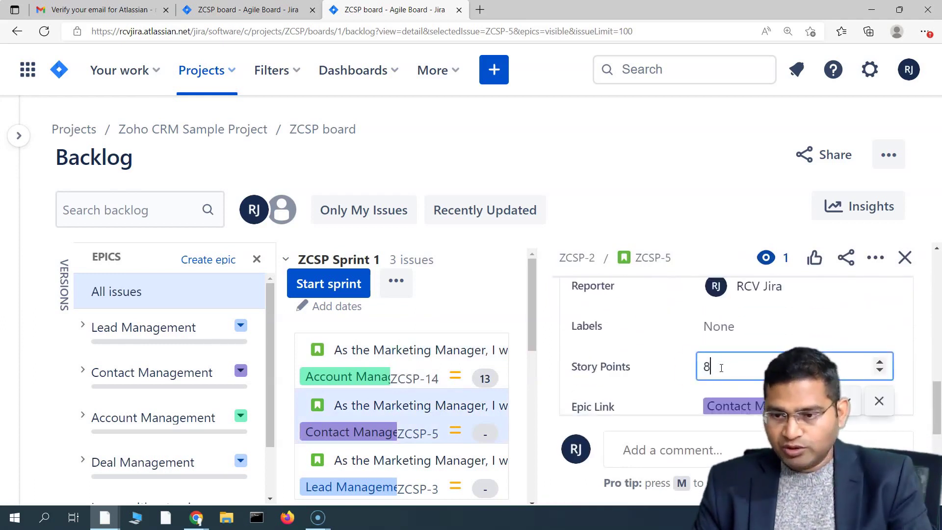
click(620, 362)
scroll(690, 329, down, 1)
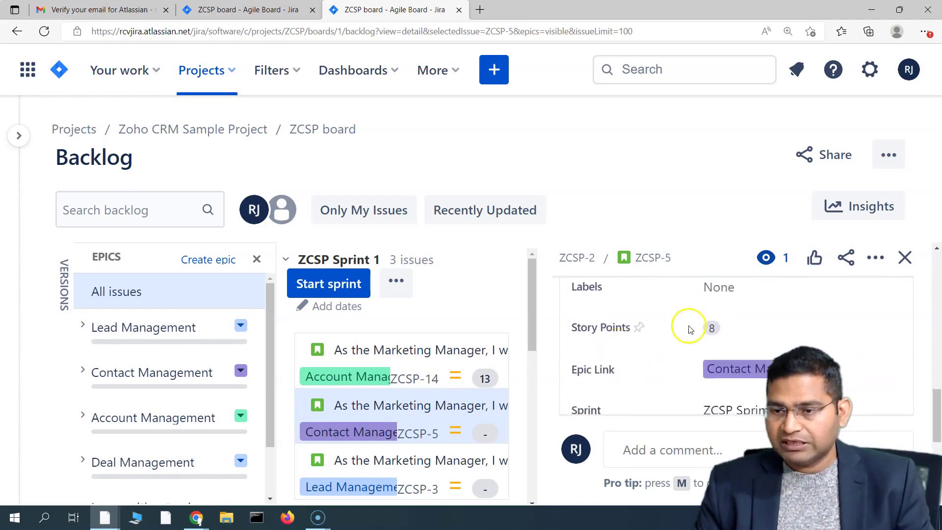
- Open the Lead Management story ZCSP-3 and review its detail fields and acceptance criteria, glancing at story ZCSP-5 for comparison
scroll(402, 392, down, 2)
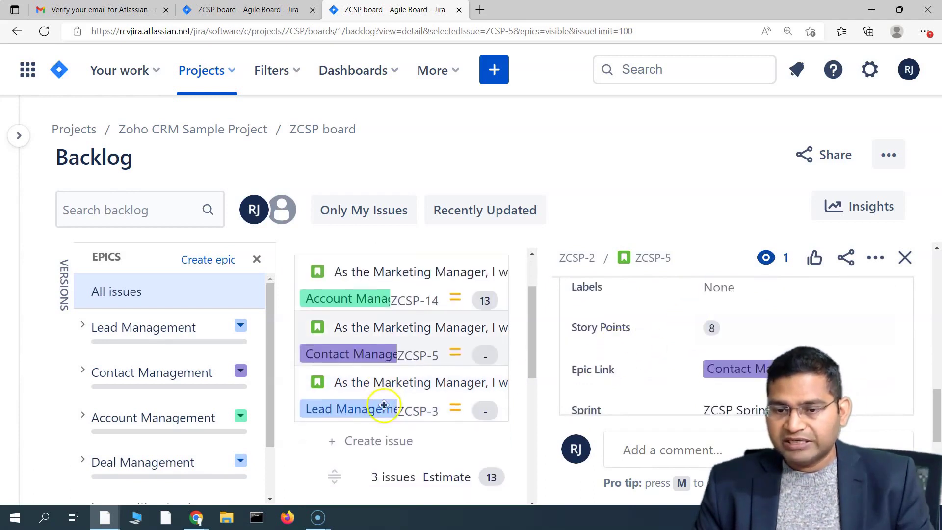
click(422, 396)
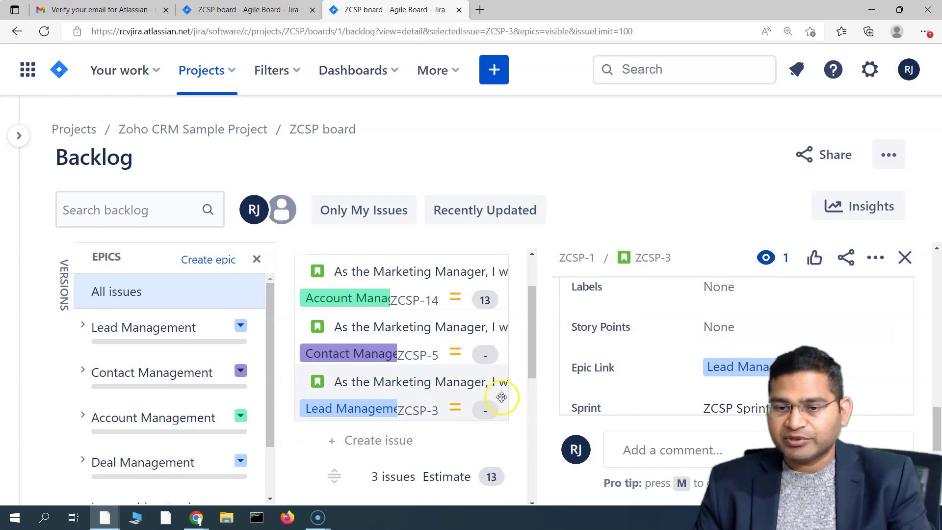
scroll(684, 371, up, 3)
scroll(685, 372, up, 3)
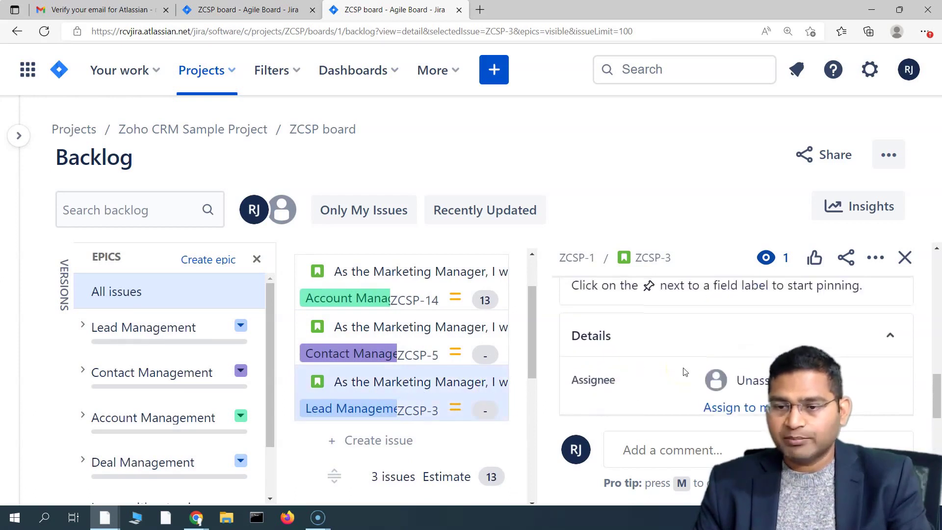
scroll(677, 373, up, 2)
scroll(677, 373, down, 5)
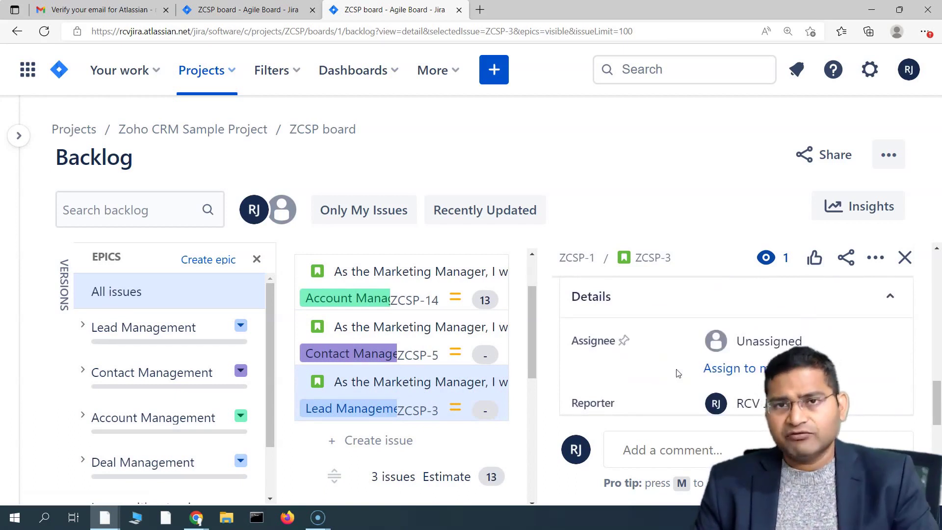
click(415, 344)
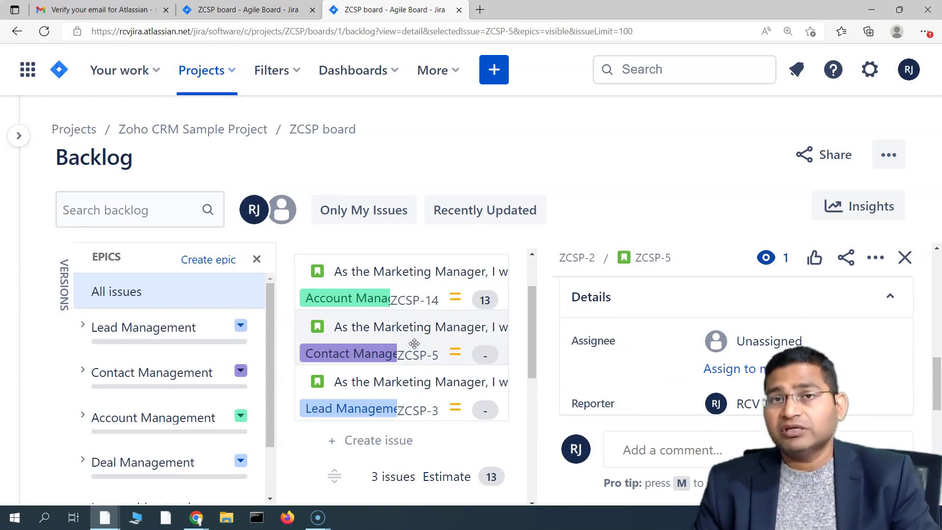
click(413, 399)
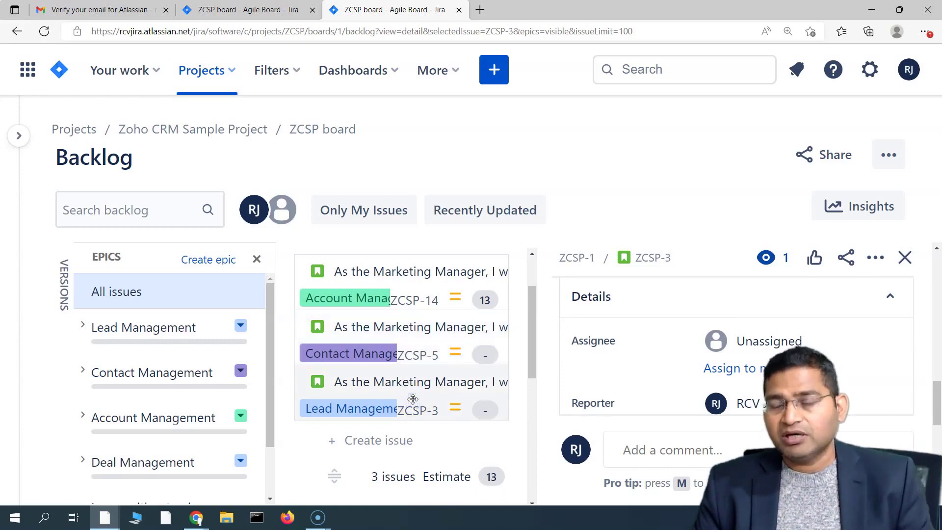
click(641, 389)
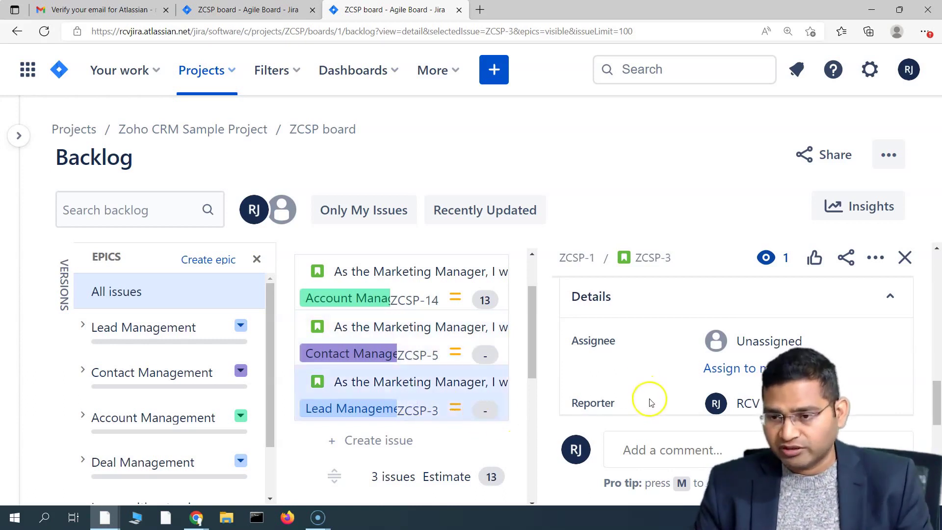
scroll(649, 402, down, 5)
scroll(651, 402, up, 1)
scroll(651, 401, up, 5)
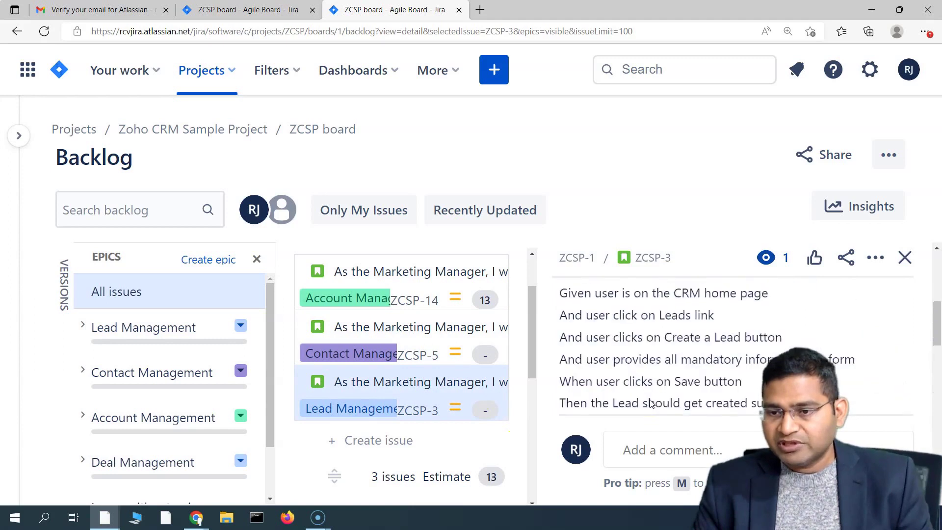
click(652, 398)
- Set the story points of the Lead Management story ZCSP-3 to 13
scroll(653, 398, down, 8)
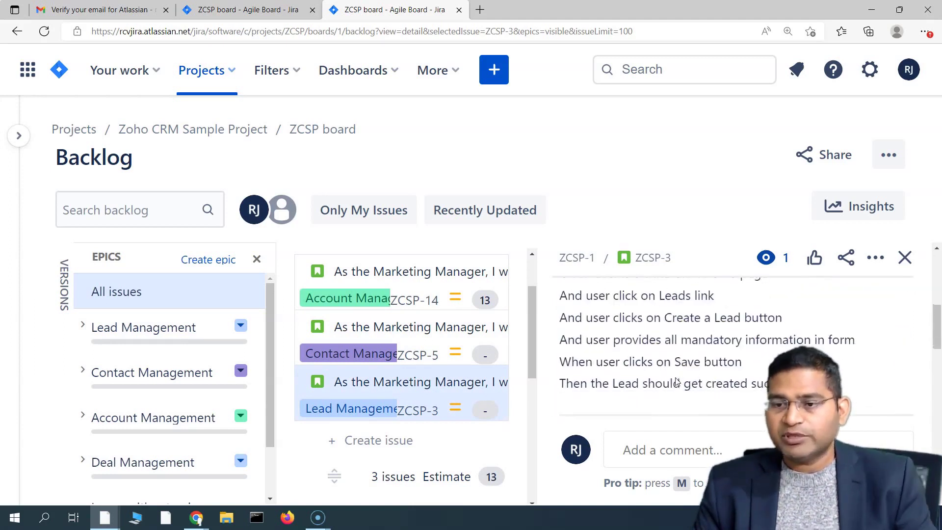
scroll(677, 382, down, 2)
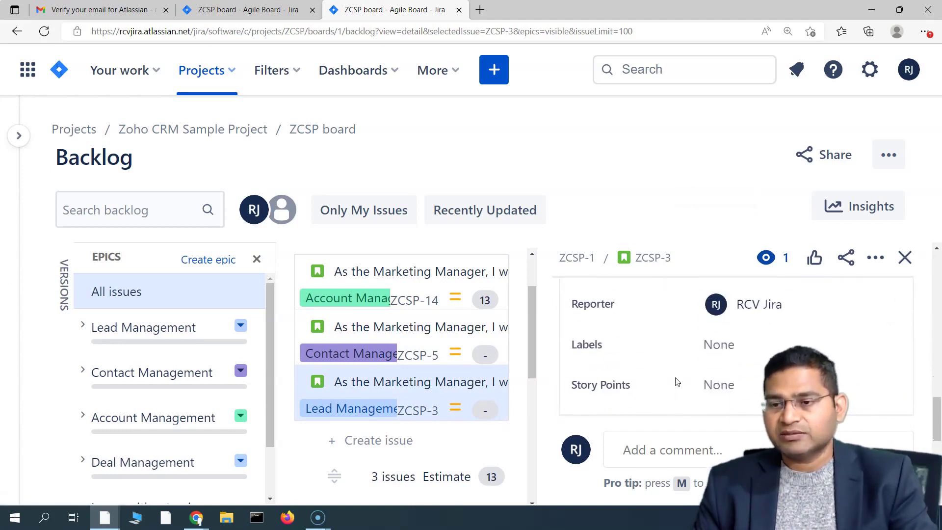
click(703, 388)
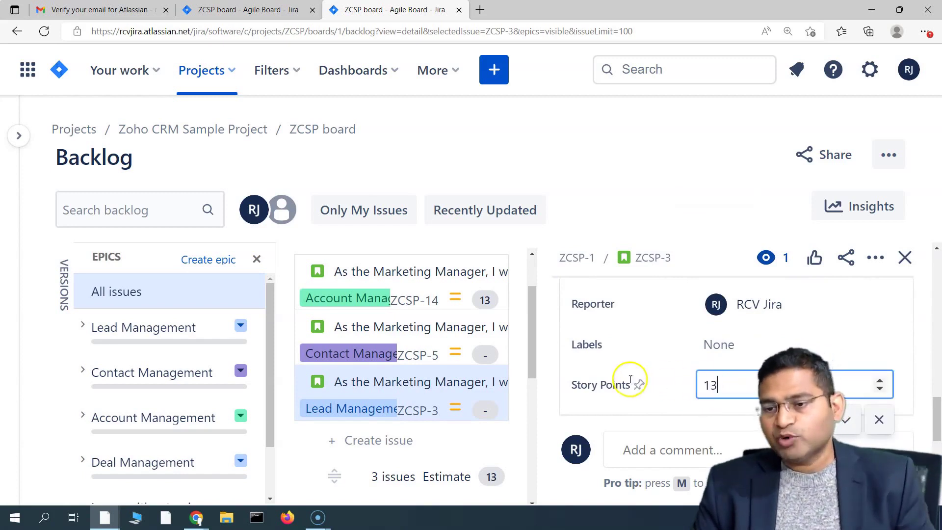
click(841, 423)
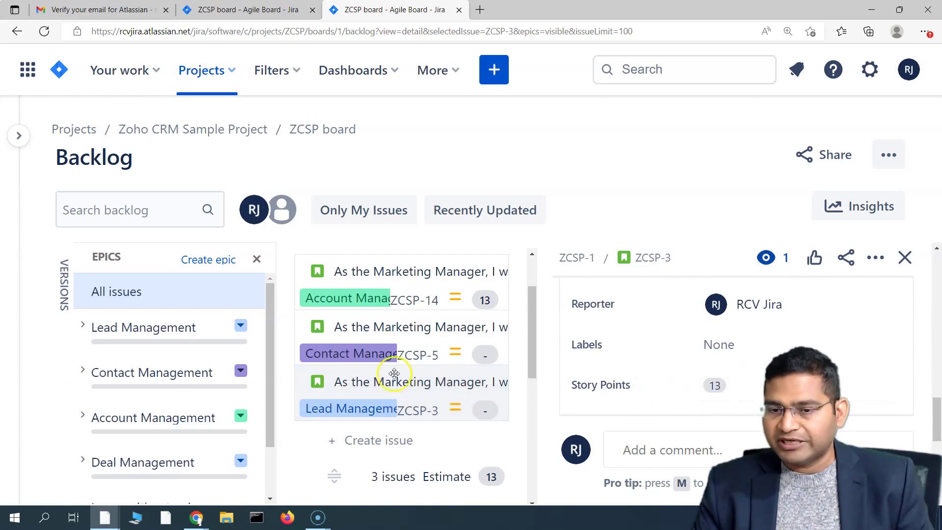
- Check the story points of ZCSP-5, view the summary of ZCSP-14, and close the issue details
click(427, 340)
scroll(410, 414, down, 2)
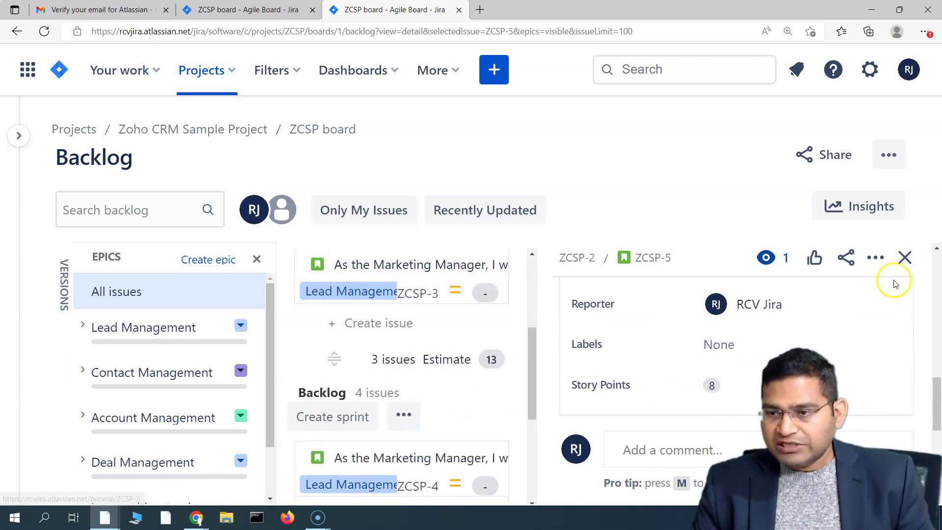
click(904, 257)
scroll(621, 400, up, 3)
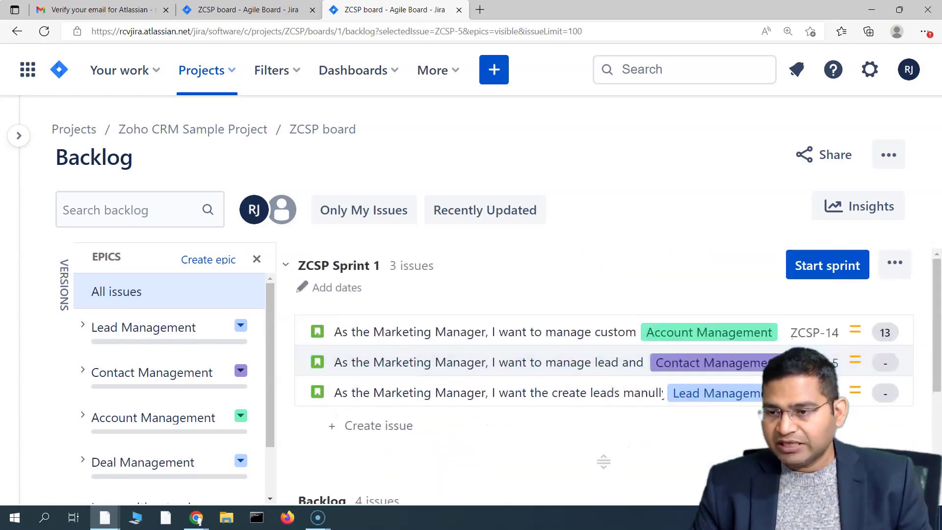
click(515, 339)
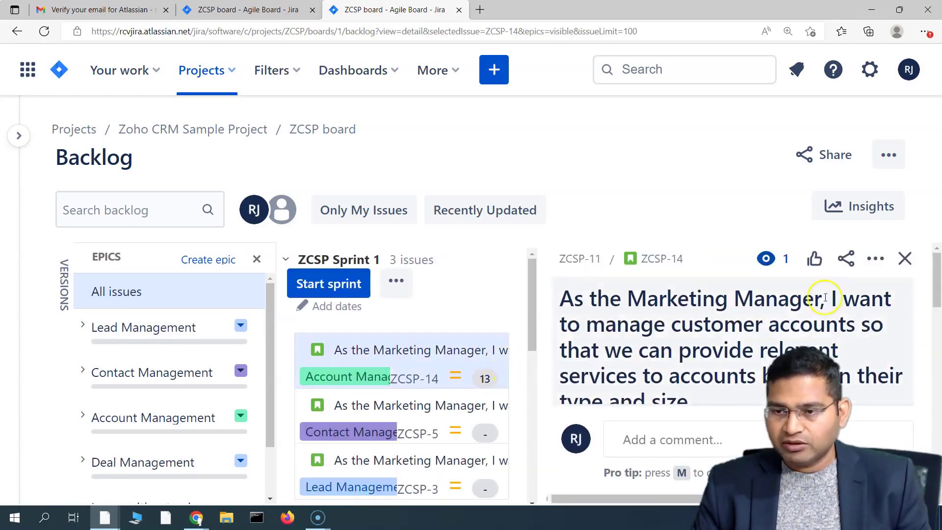
click(905, 256)
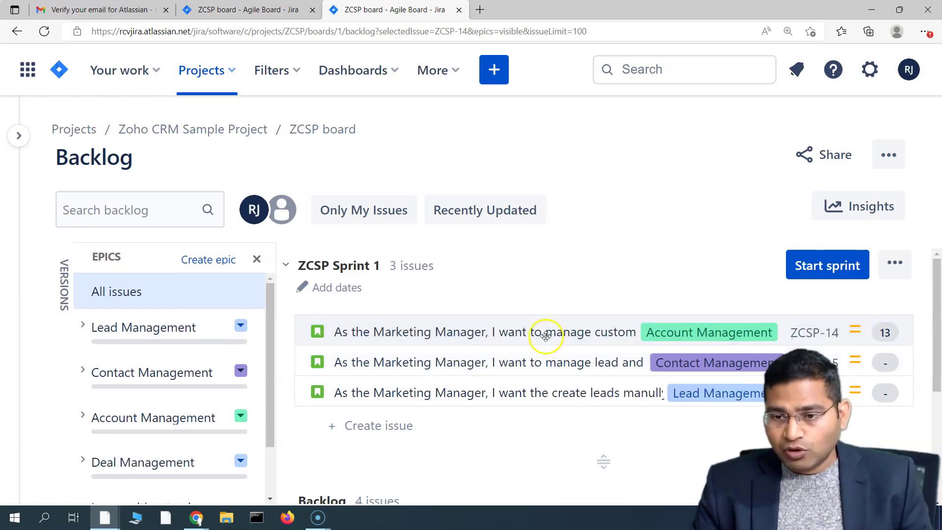
- Open story ZCSP-5, examine its summary, acceptance criteria and activity section, and close its details
click(546, 347)
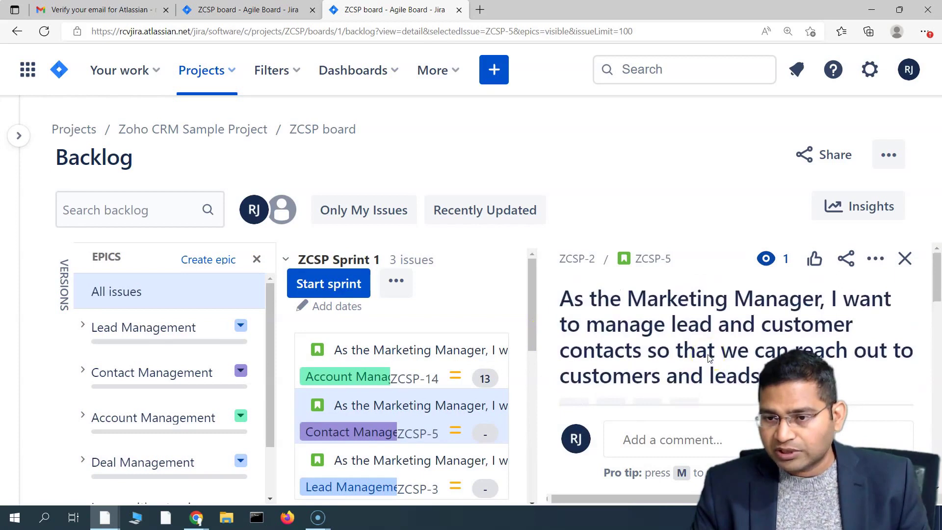
scroll(708, 357, down, 5)
scroll(706, 353, up, 2)
scroll(706, 351, down, 3)
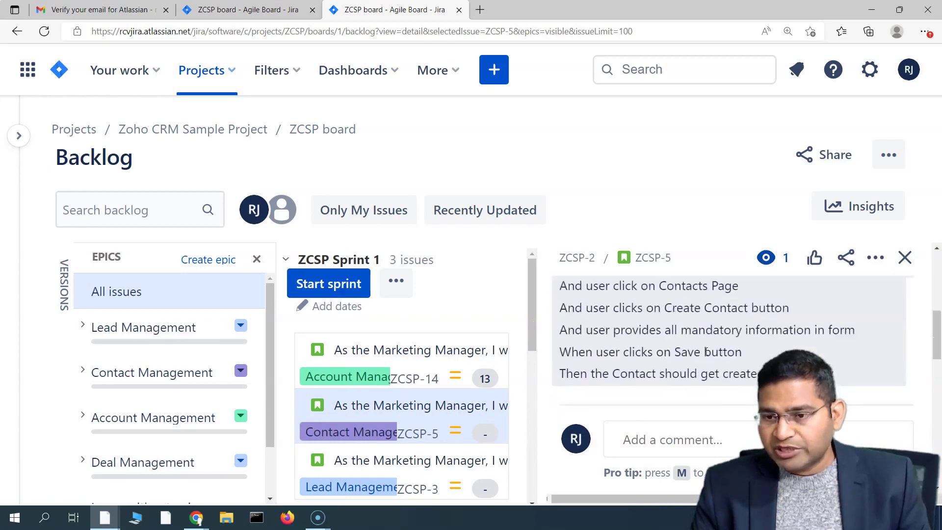
scroll(706, 351, down, 10)
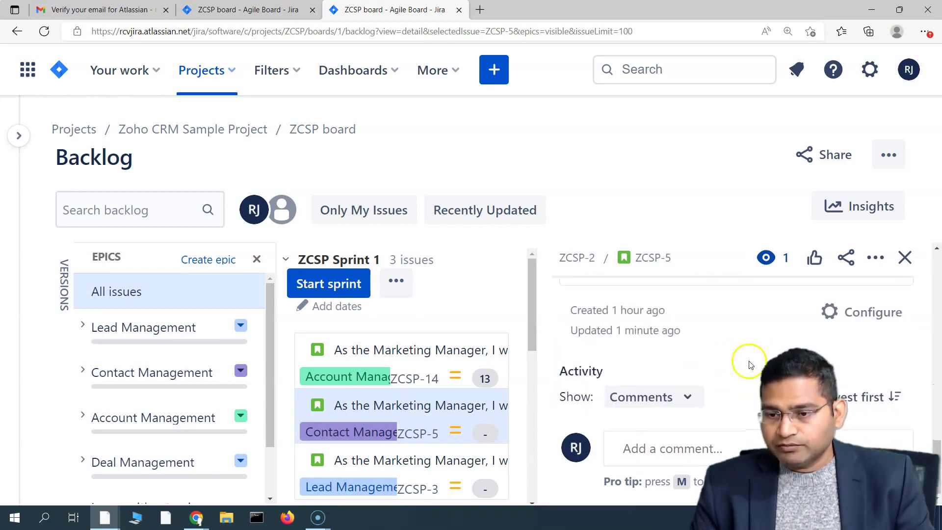
scroll(750, 365, up, 15)
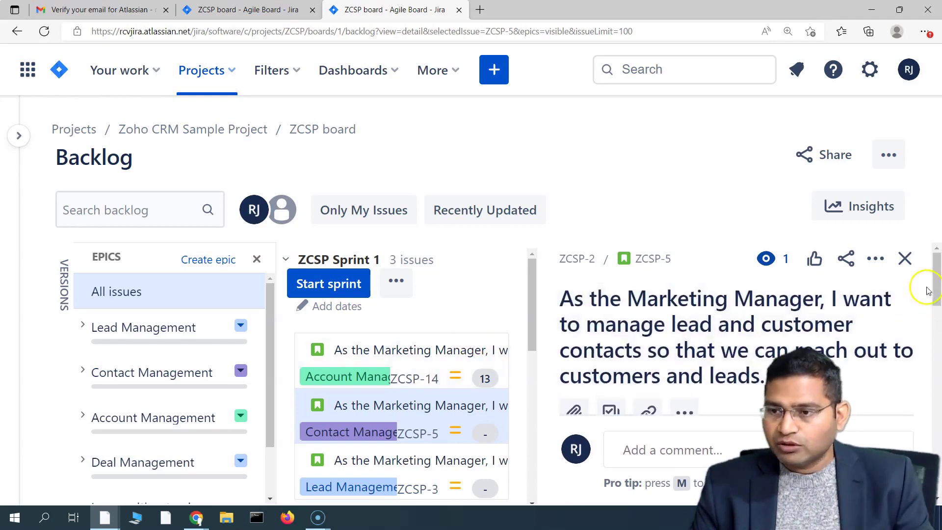
click(904, 258)
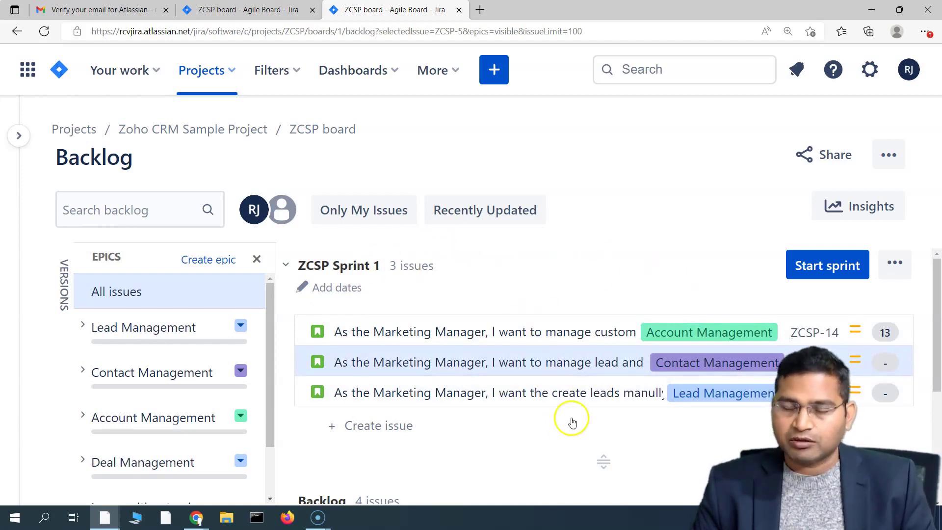
- Switch to the presentation window to view the Jira Basics course contents, and move it away from the Jira backlog
key(alt+Tab)
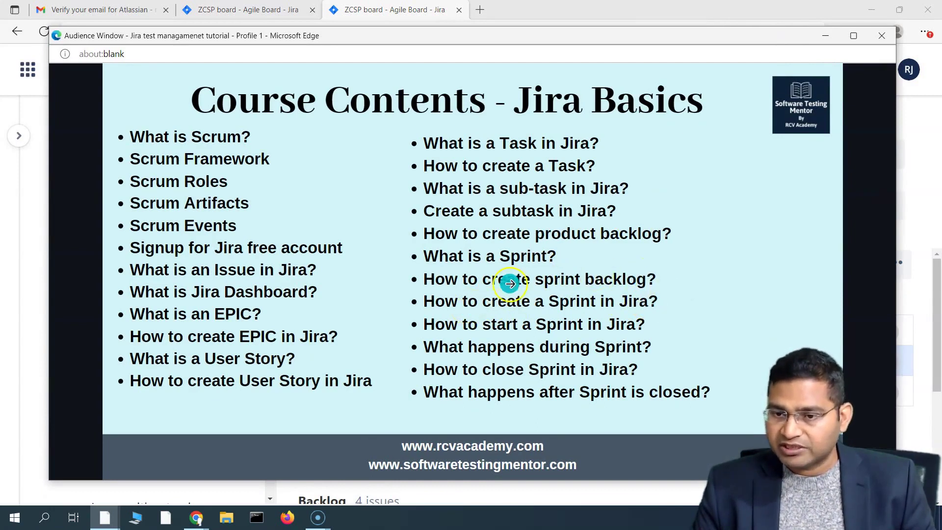
drag(691, 40, 0, 14)
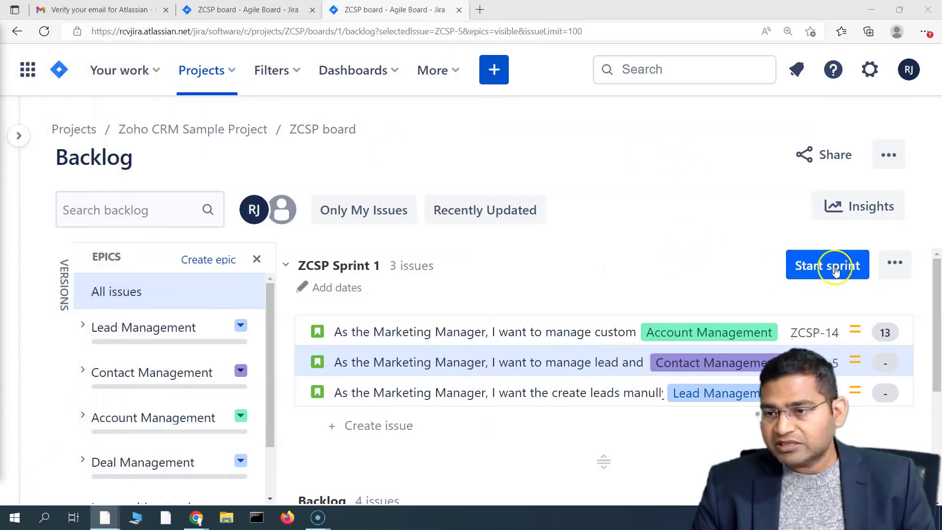
- Review the sprint settings and start ZCSP Sprint 1 with a custom duration from 19/Sep/22 11:13 PM to 04/Oct/22 12:13 AM
click(812, 271)
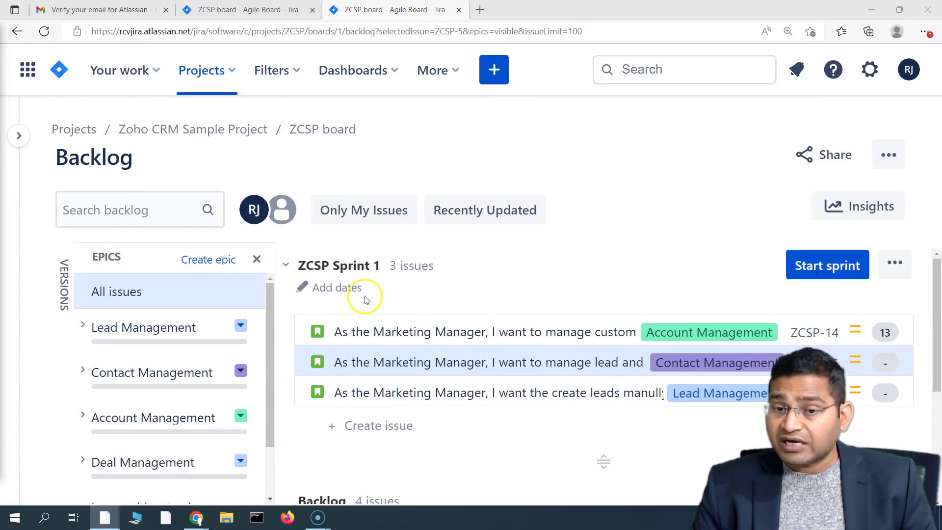
click(834, 268)
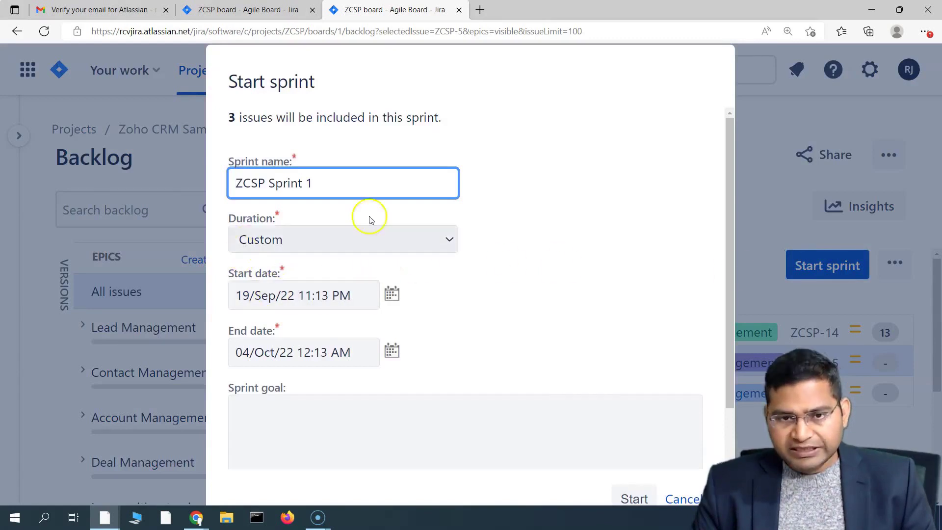
drag(229, 118, 450, 117)
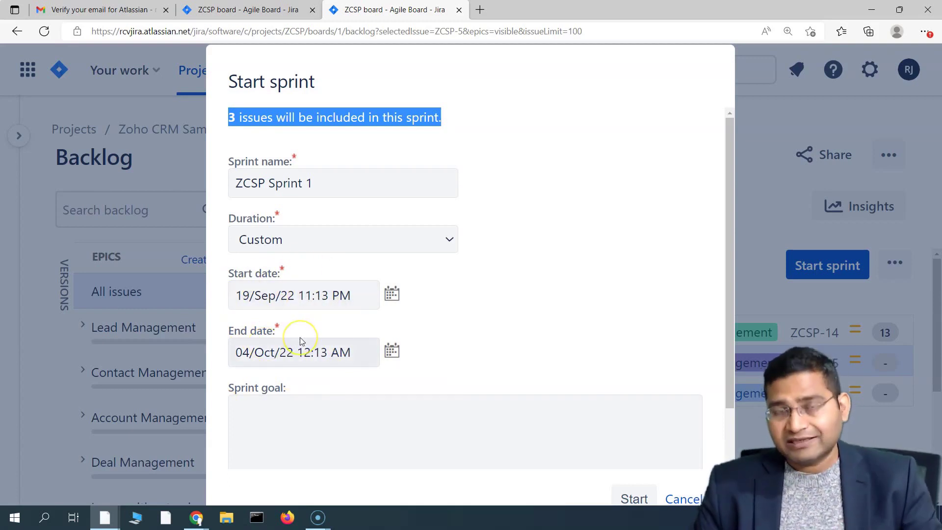
click(288, 298)
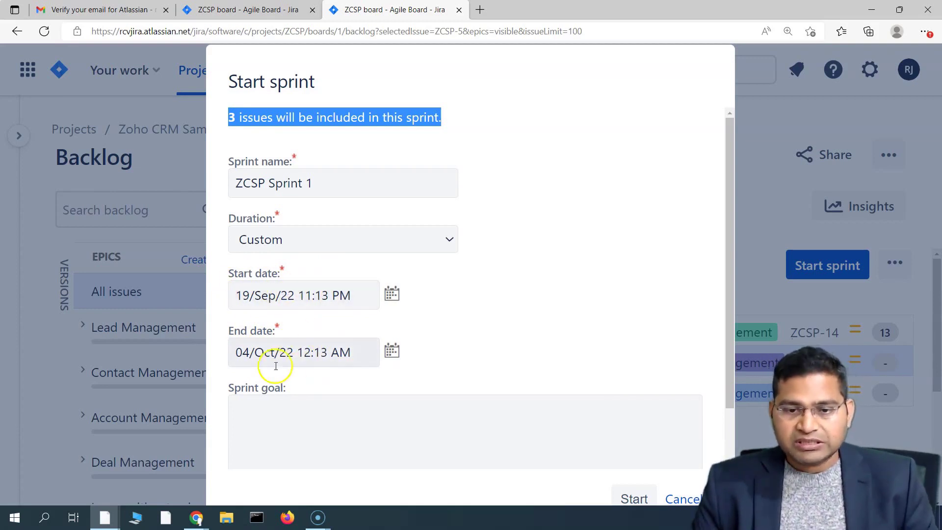
scroll(336, 414, down, 2)
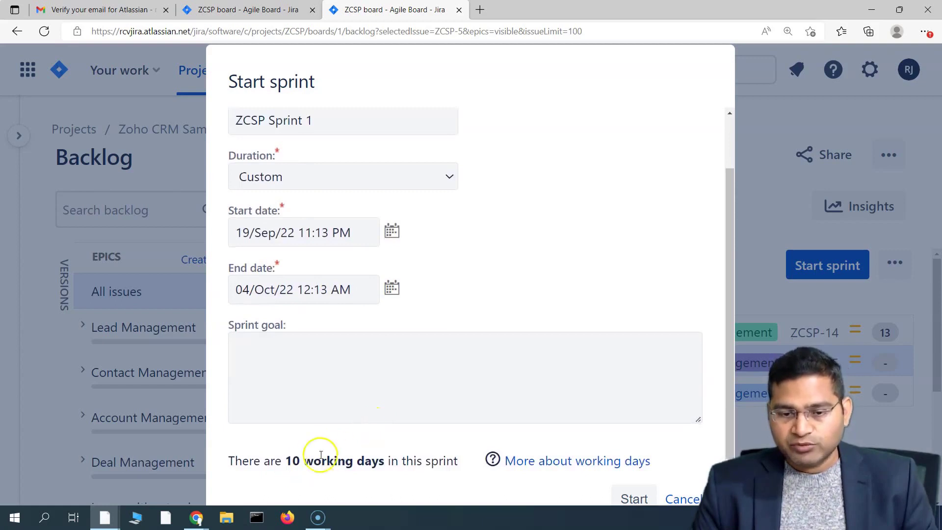
drag(284, 461, 466, 462)
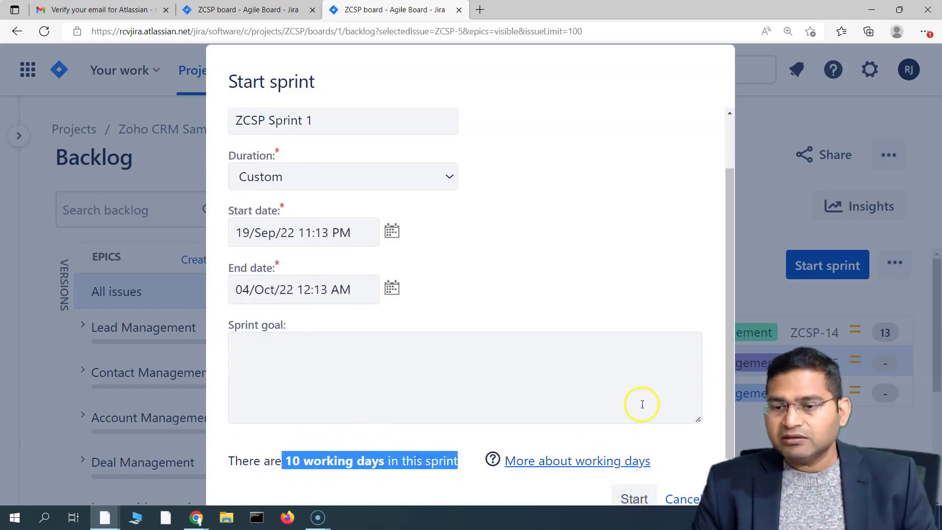
click(633, 499)
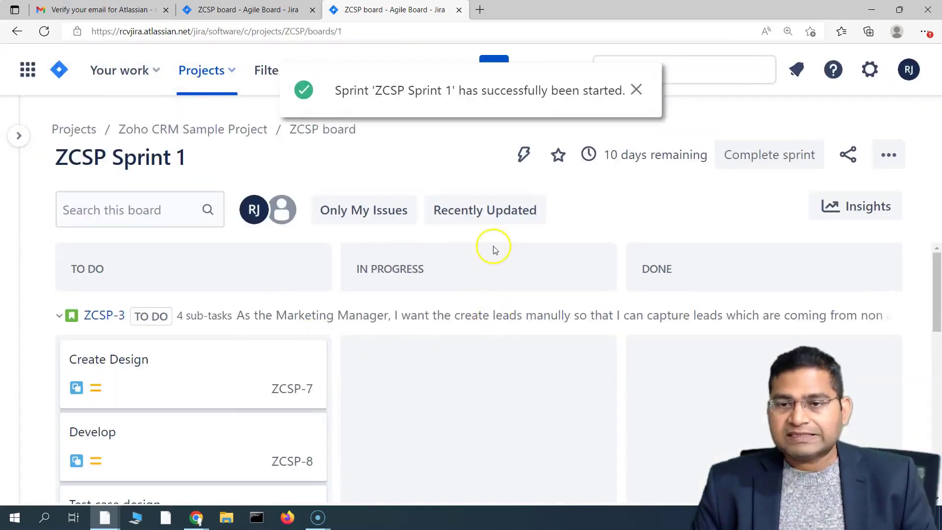
click(636, 90)
- Look over the sprint board, open the backlog, and examine the stories in ZCSP Sprint 1 and the remaining backlog issues
scroll(150, 412, down, 2)
scroll(152, 414, up, 2)
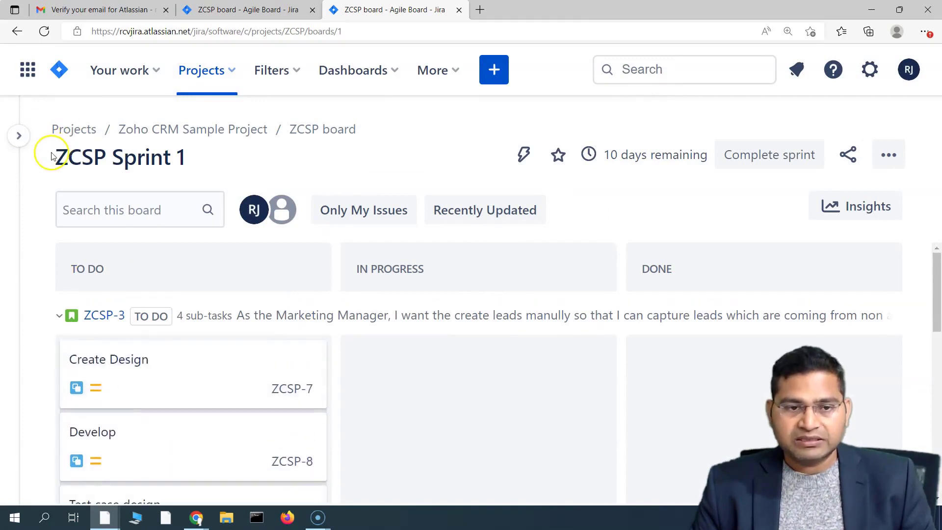
click(19, 135)
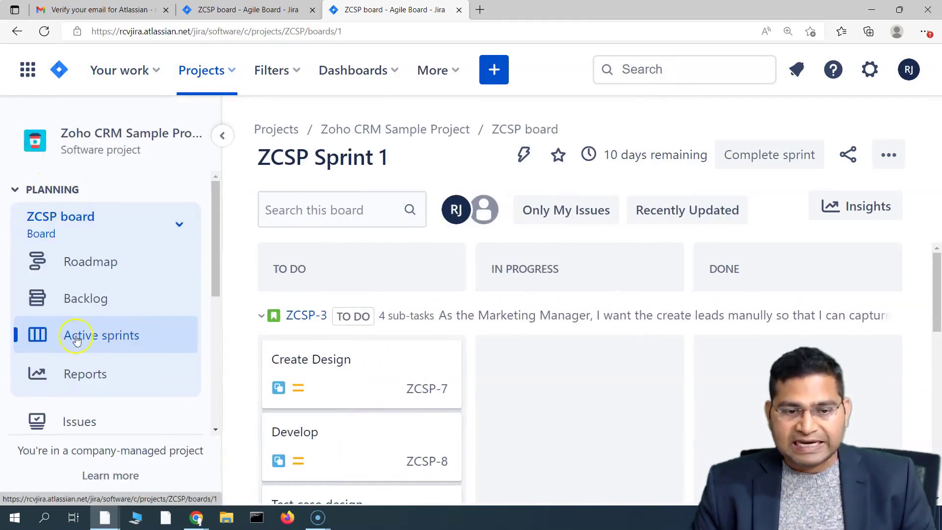
click(93, 299)
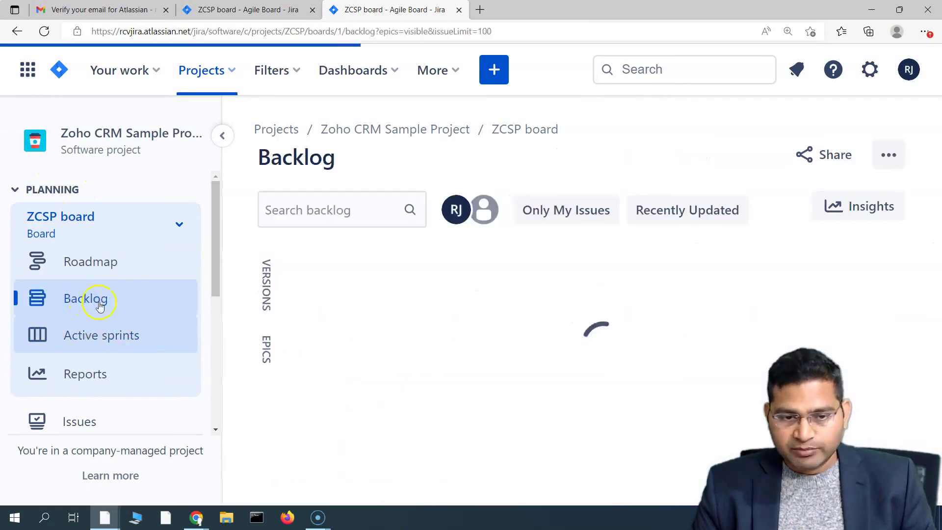
scroll(715, 414, down, 5)
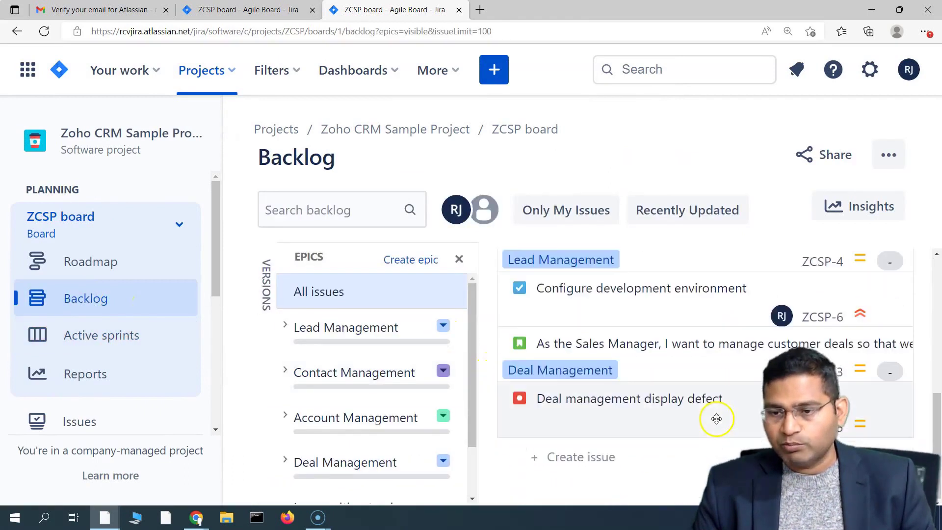
scroll(717, 419, up, 5)
scroll(643, 414, down, 5)
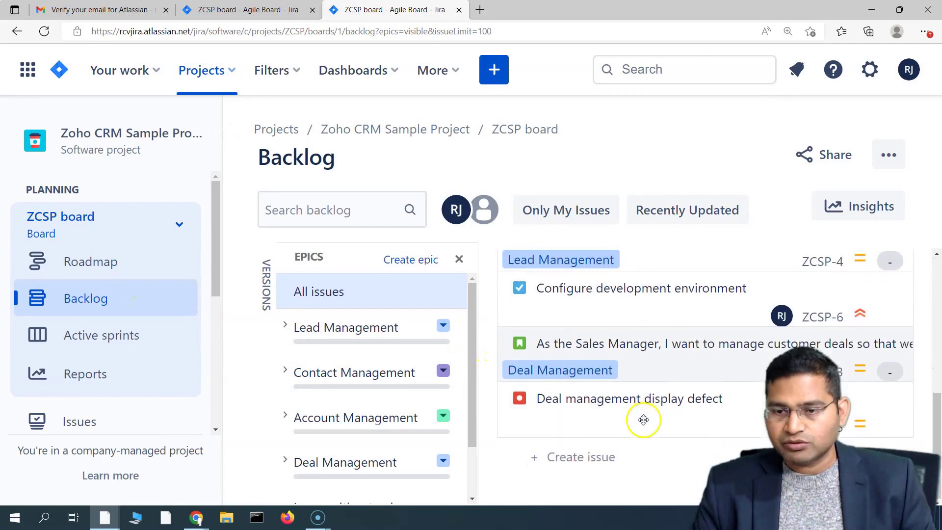
scroll(627, 308, up, 5)
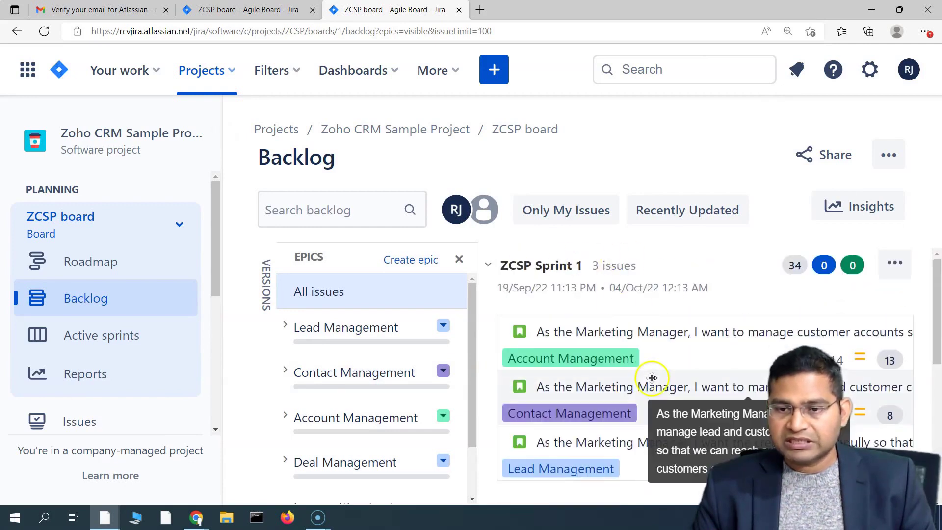
scroll(589, 274, down, 1)
scroll(588, 273, up, 1)
- Return to the active sprint board, collapse the ZCSP-3 group, and examine the story cards under Other Issues
click(79, 338)
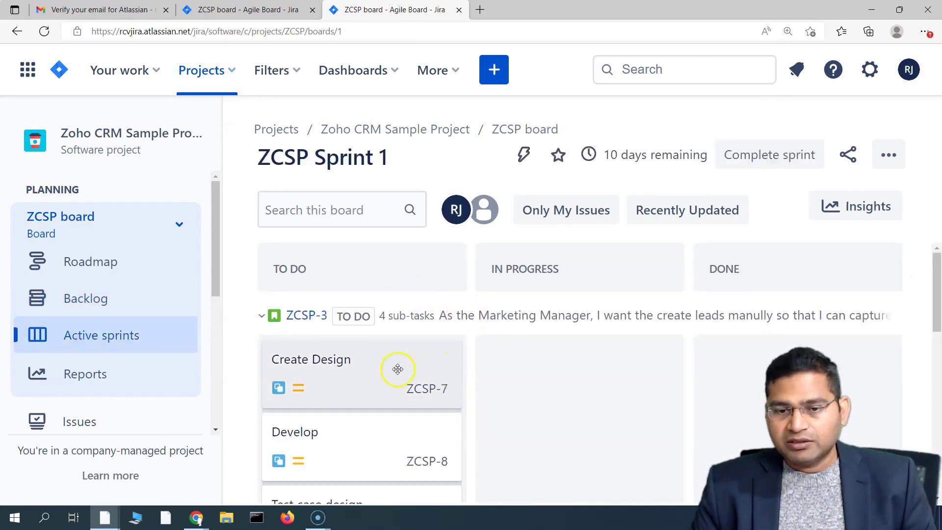
scroll(390, 393, down, 1)
scroll(387, 406, up, 1)
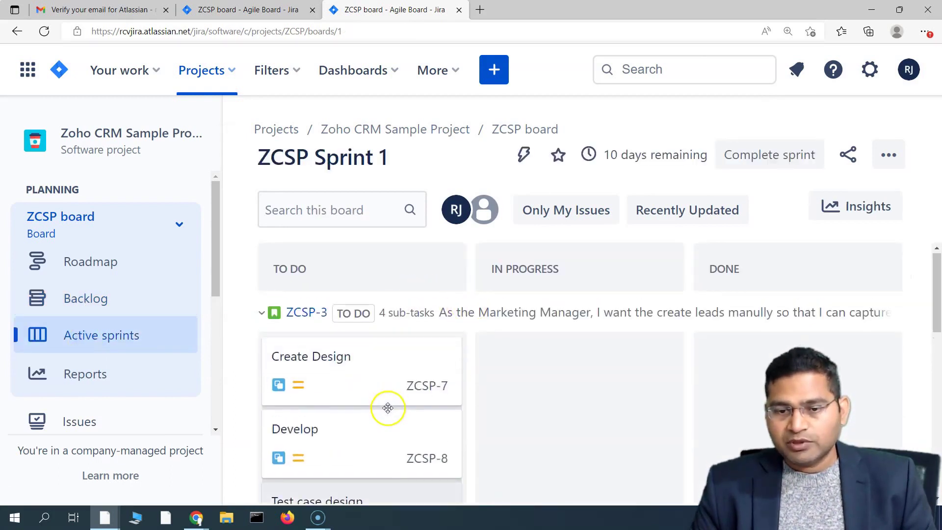
click(260, 318)
click(261, 355)
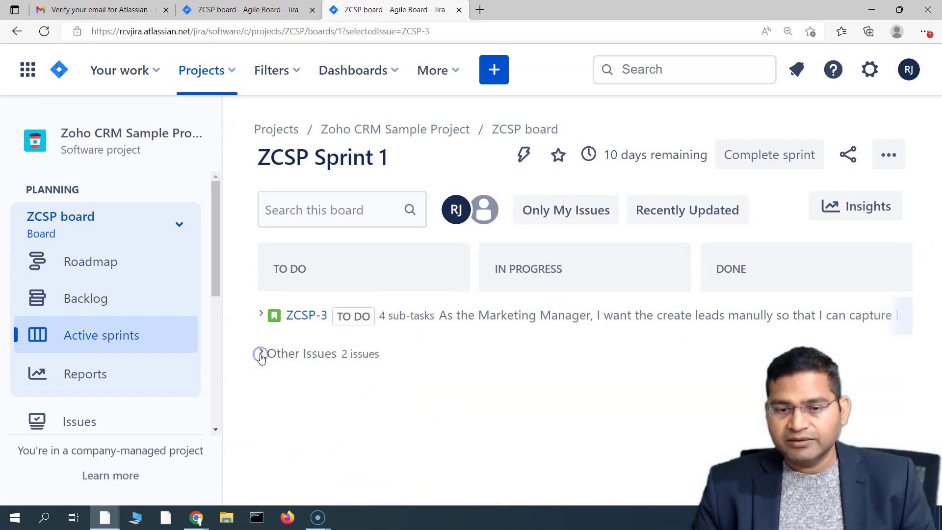
click(260, 356)
scroll(368, 400, down, 3)
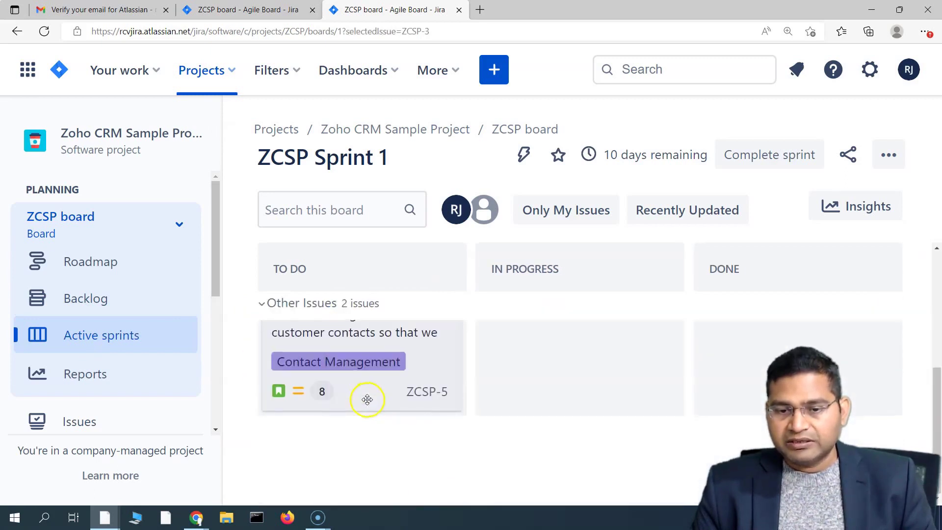
scroll(368, 395, up, 3)
scroll(368, 399, up, 1)
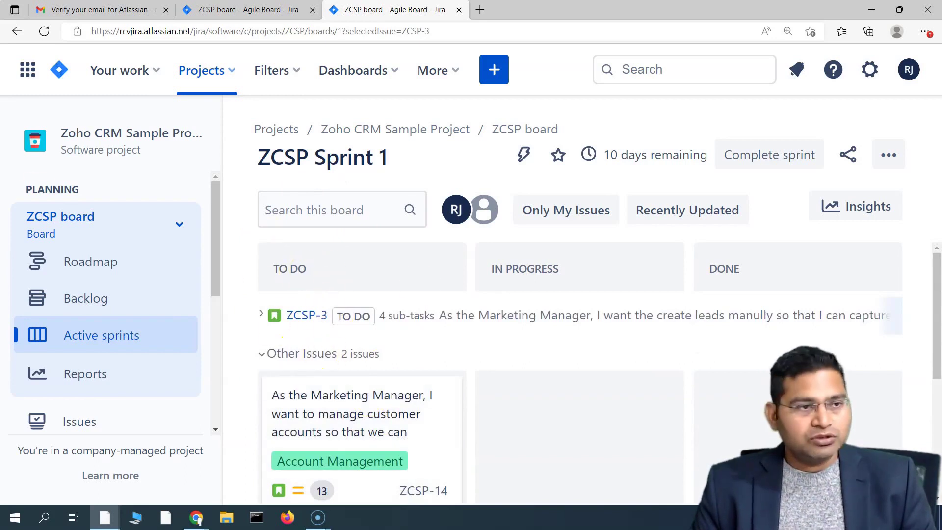
- Switch to the presentation window to review the course contents, and move it away from the sprint board
key(alt+Tab)
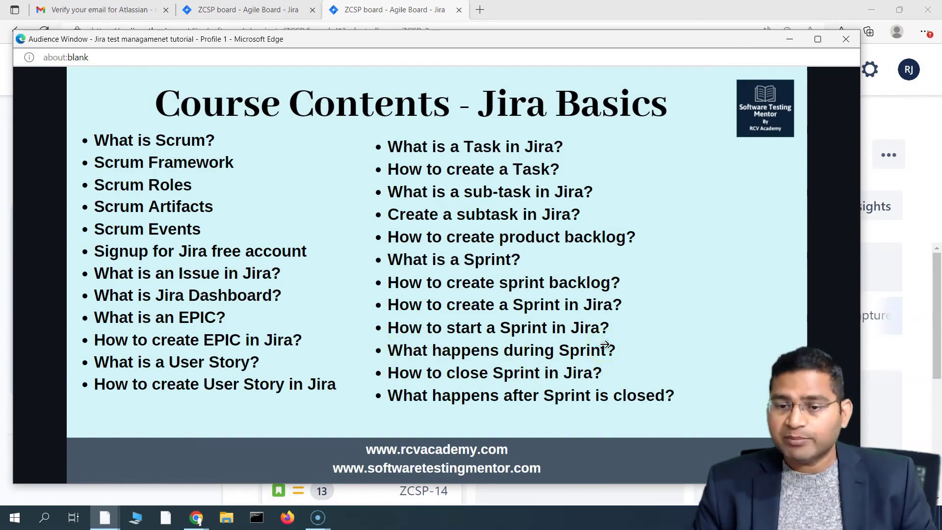
drag(627, 42, 0, 44)
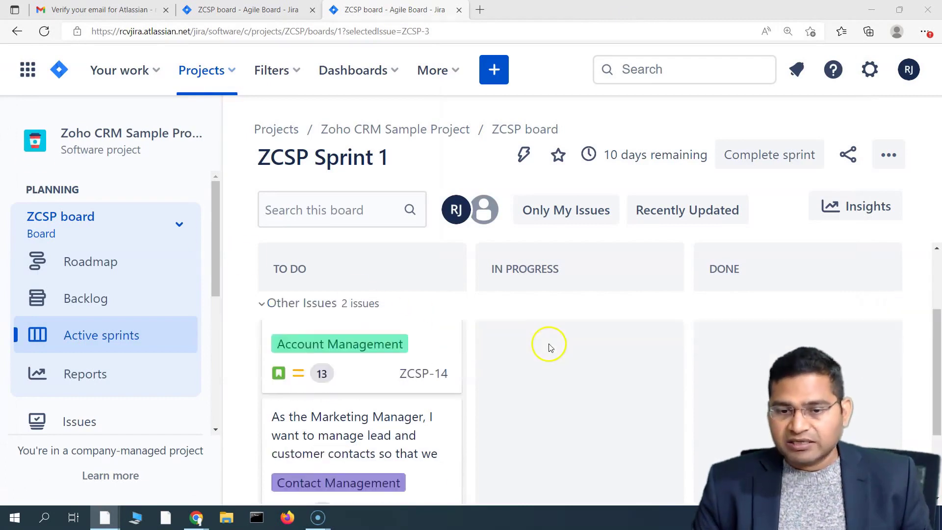
- Expand the ZCSP-3 group on the sprint board and assign its Create Design sub-task ZCSP-7 to yourself
click(220, 132)
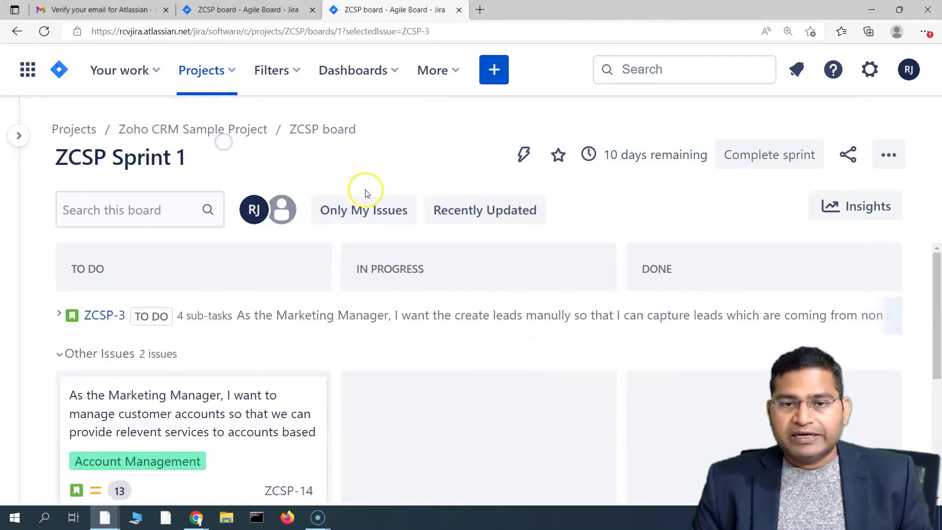
scroll(512, 321, down, 2)
scroll(512, 322, up, 2)
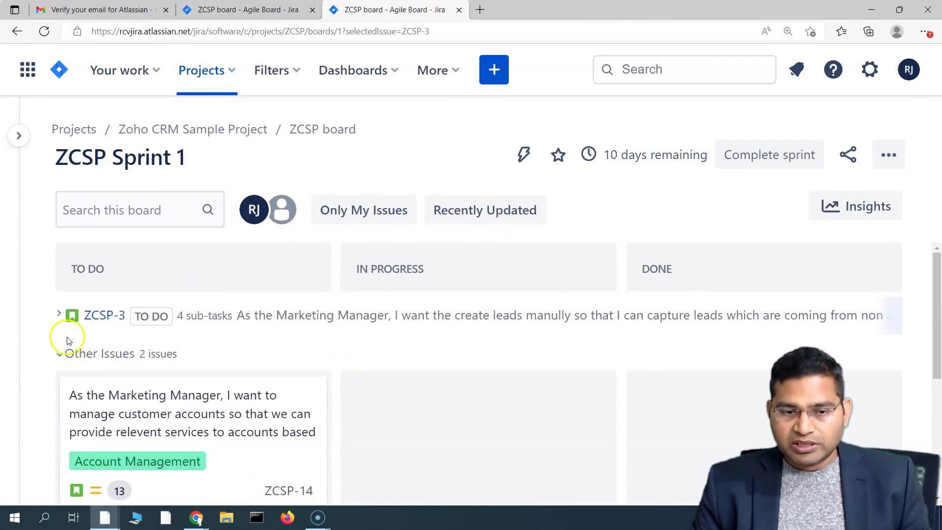
click(58, 315)
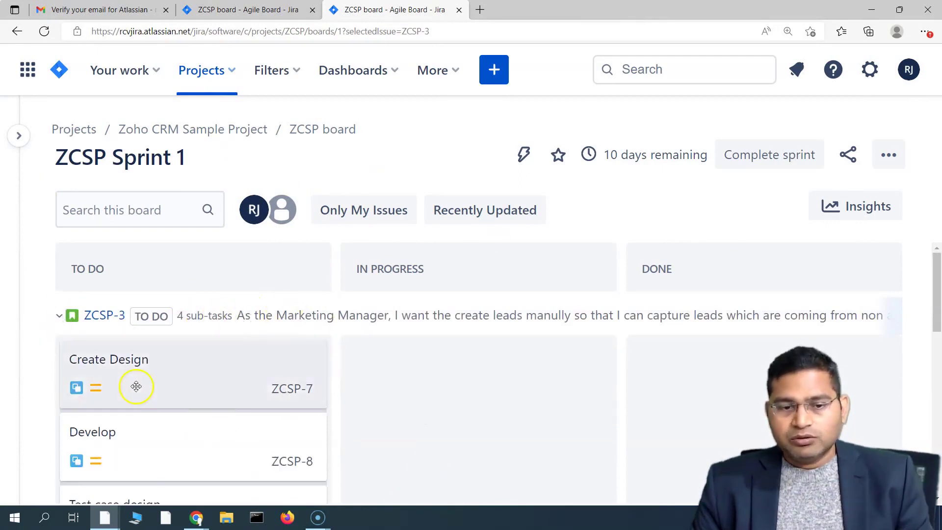
click(162, 374)
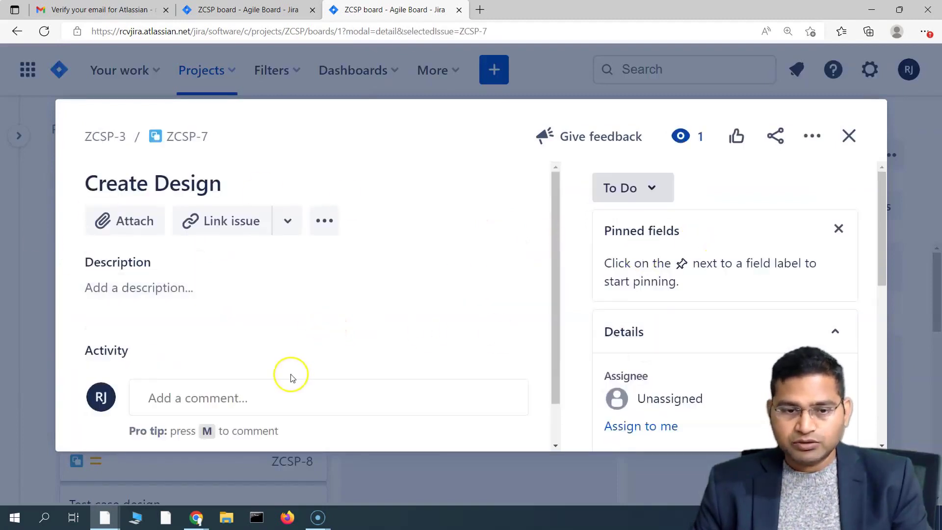
click(646, 427)
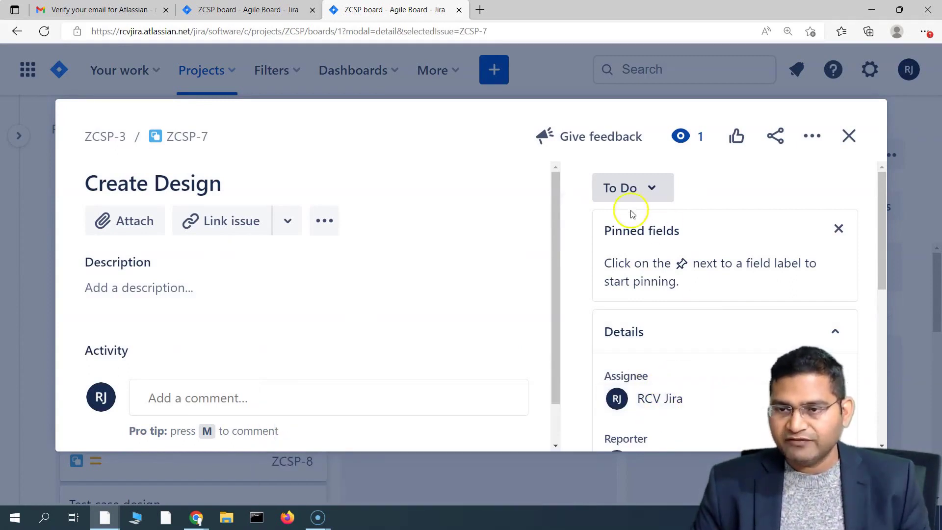
click(850, 136)
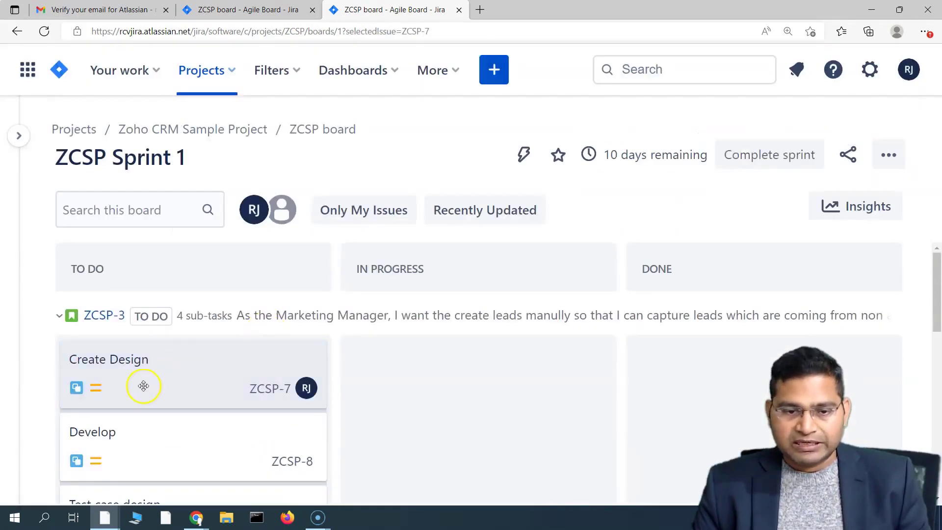
- Review the details of sub-task ZCSP-7, add the comment "Design is progress." and close the issue
click(132, 379)
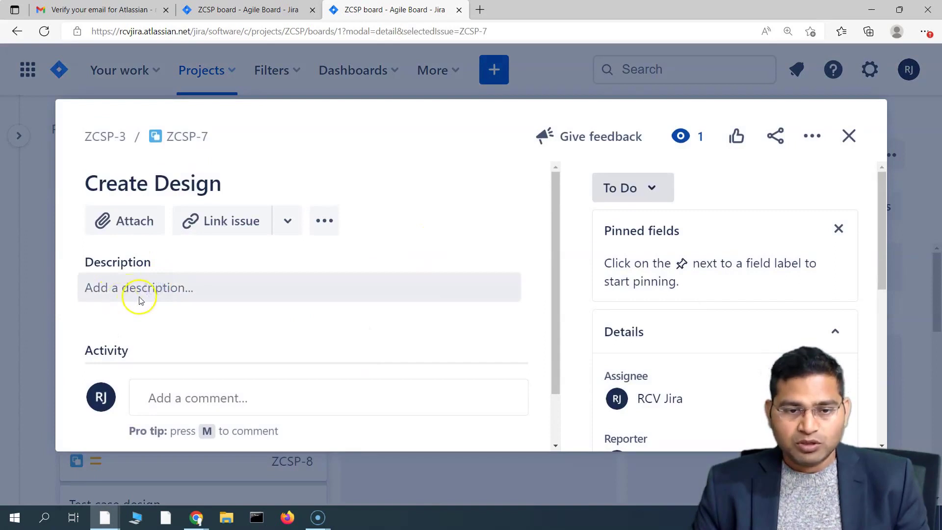
click(233, 299)
scroll(483, 275, down, 2)
scroll(693, 330, down, 6)
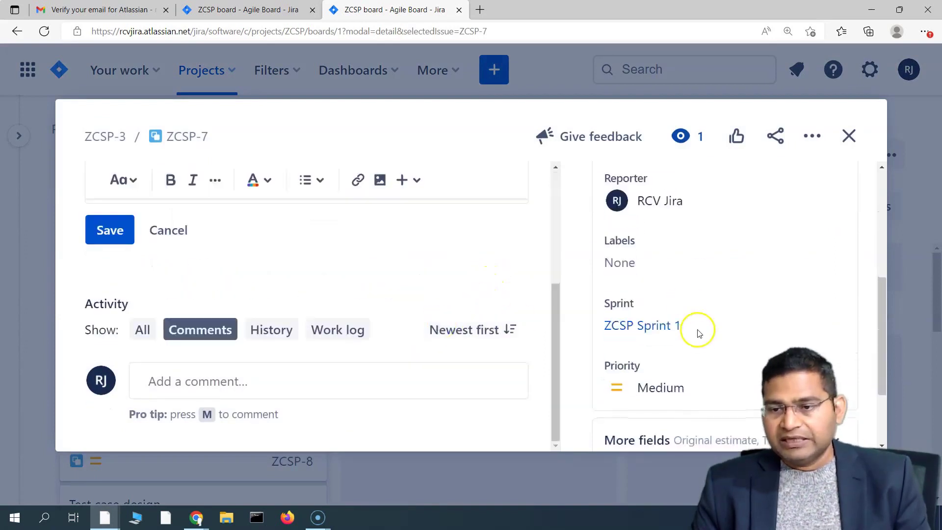
scroll(430, 353, up, 3)
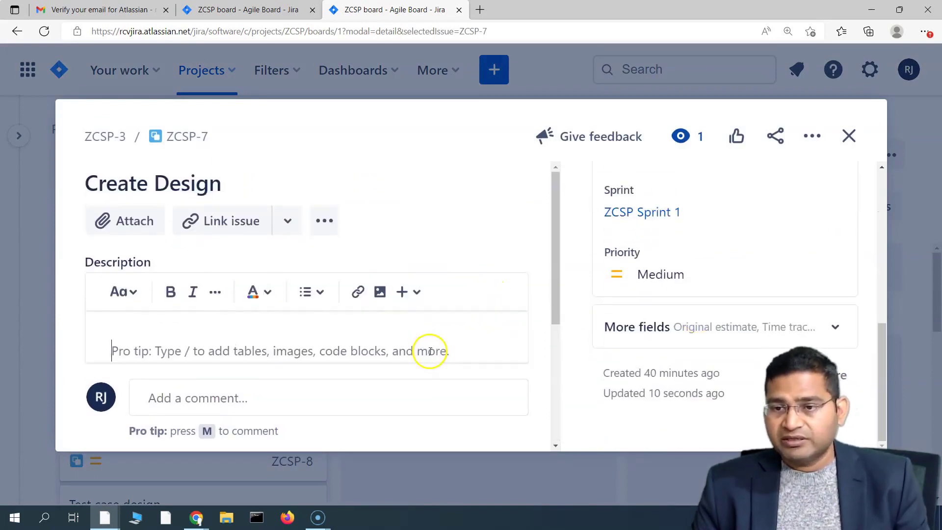
scroll(430, 345, down, 2)
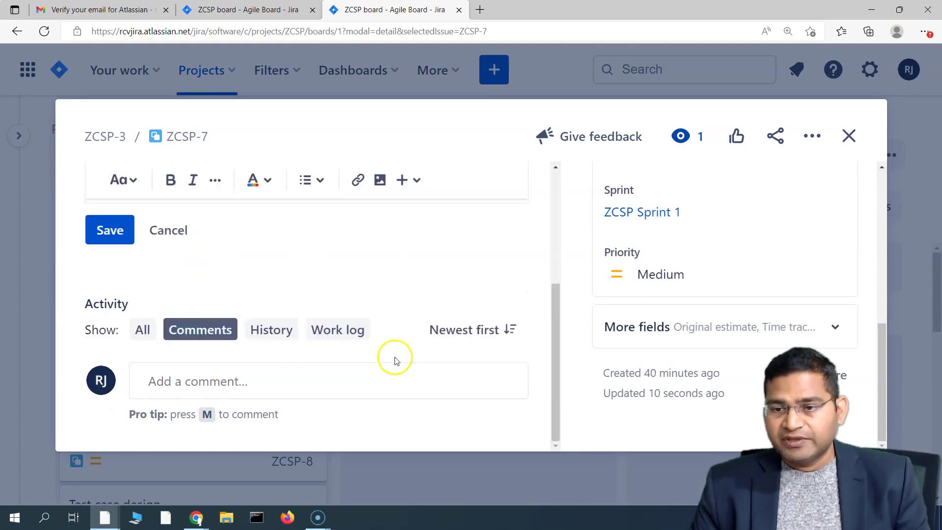
click(183, 380)
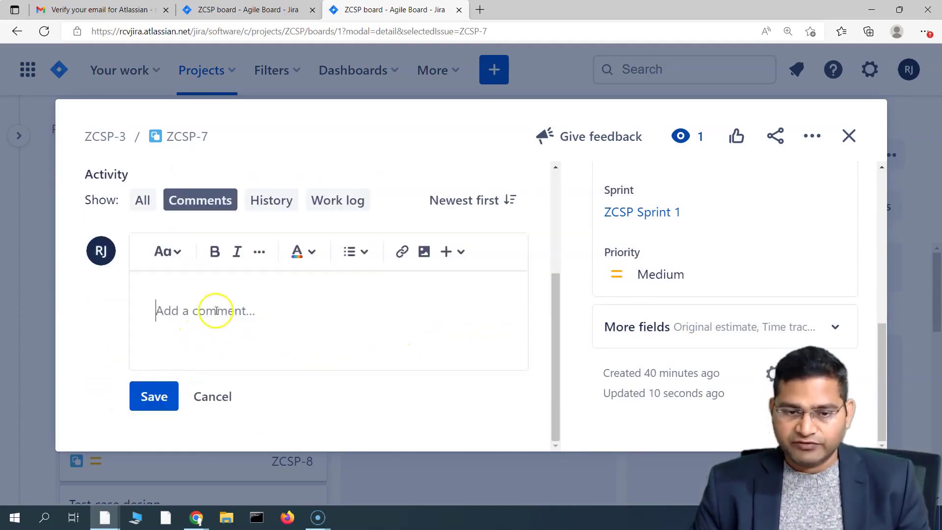
text(Design is progress.)
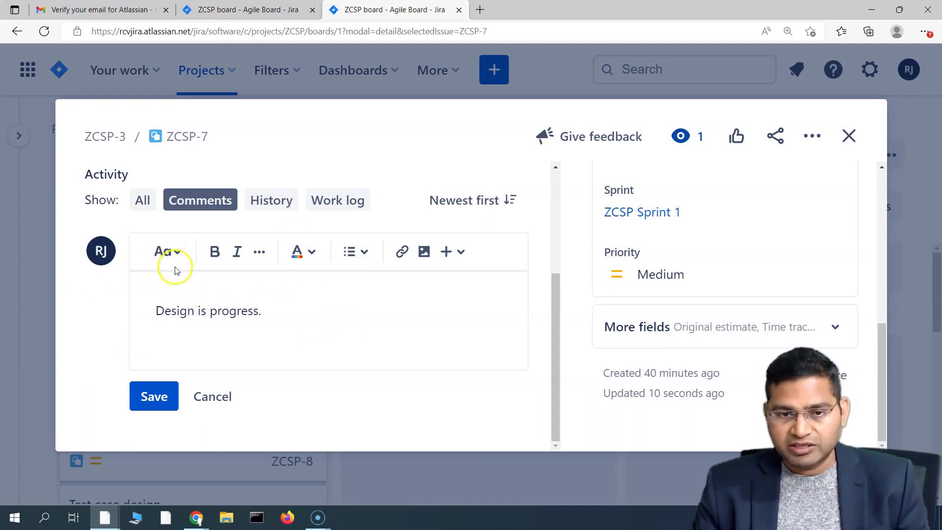
click(158, 393)
click(154, 401)
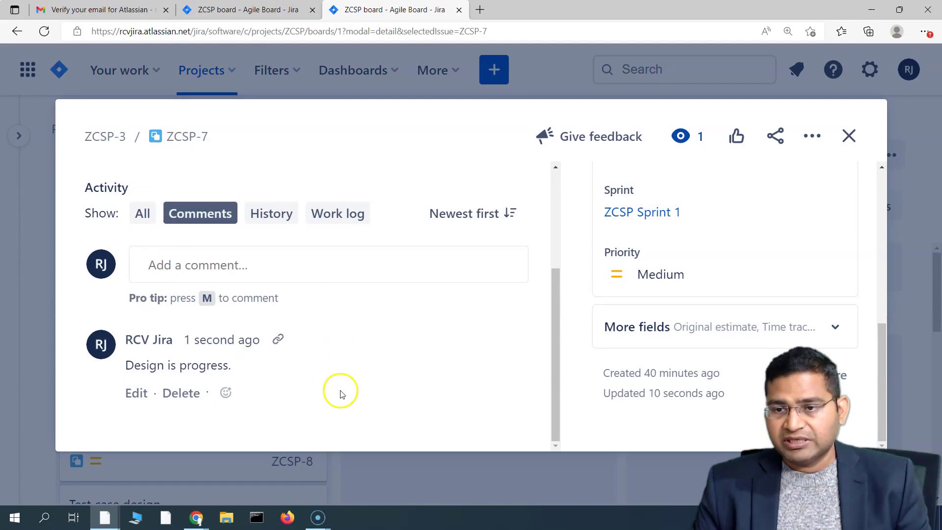
click(849, 136)
- Move the Create Design sub-task ZCSP-7 from To Do to In Progress on the sprint board
drag(142, 378, 349, 387)
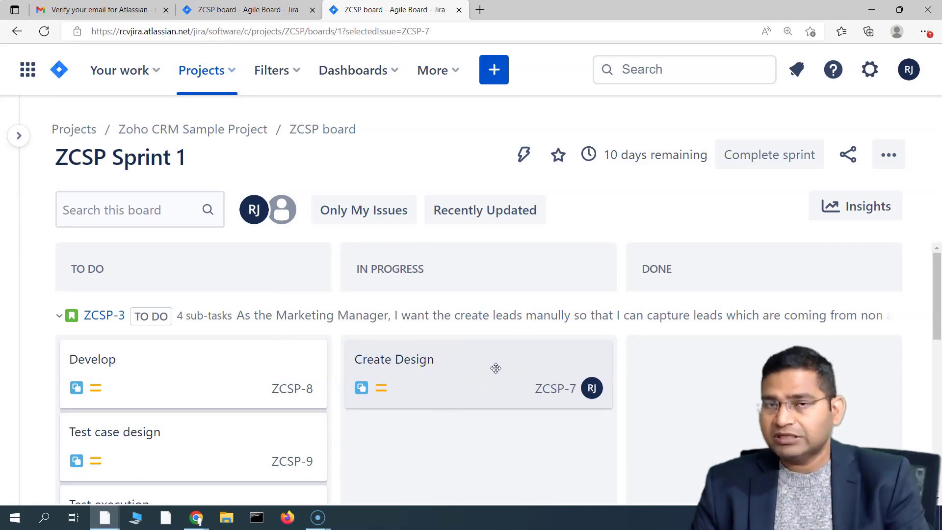
click(114, 369)
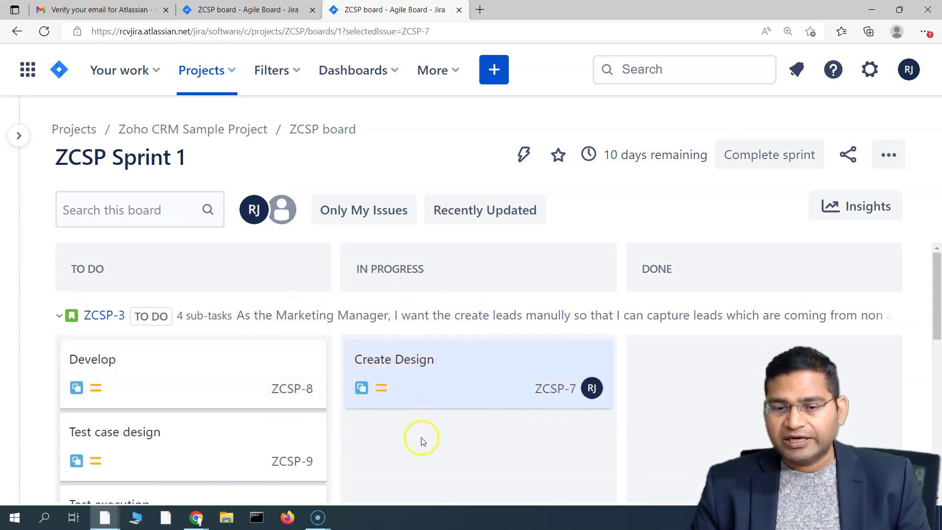
- Move the Test case design sub-task ZCSP-9 from To Do through In Progress to Done on the sprint board
drag(177, 444, 456, 447)
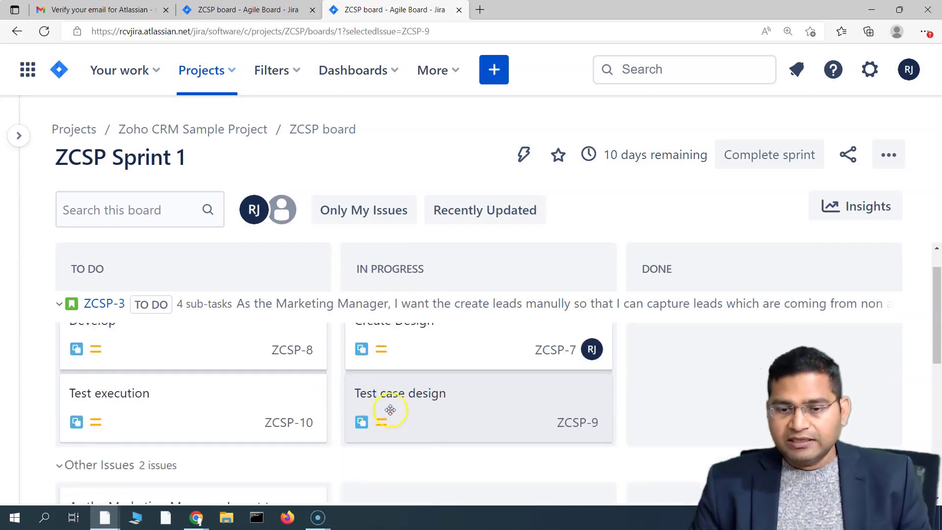
scroll(390, 409, up, 1)
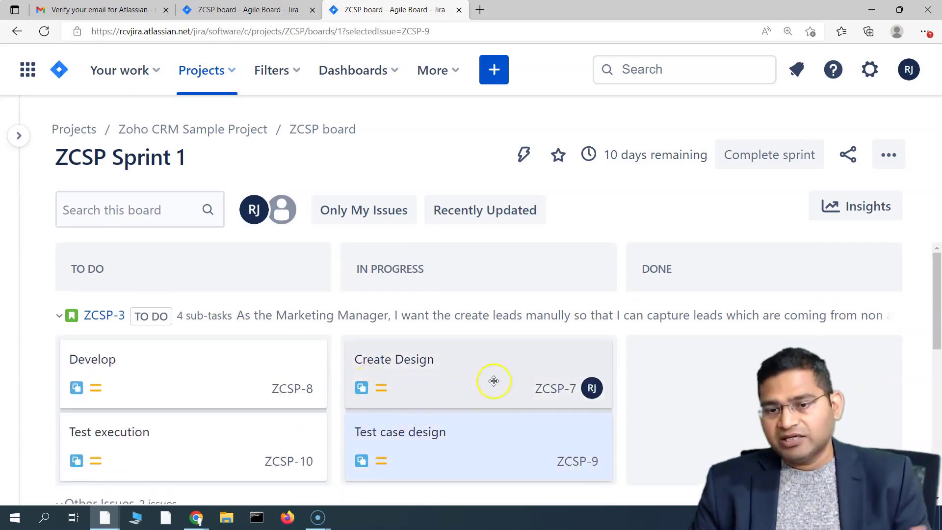
drag(437, 457, 717, 391)
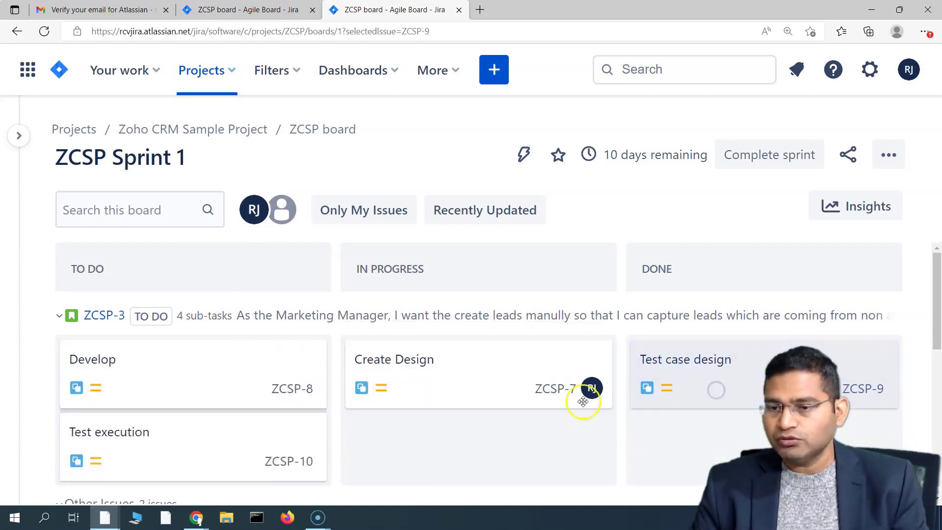
scroll(185, 396, down, 3)
scroll(246, 437, up, 3)
- Move the Develop sub-task ZCSP-8 through In Progress to Done, and the Create Design sub-task ZCSP-7 to Done
drag(139, 370, 429, 382)
click(418, 447)
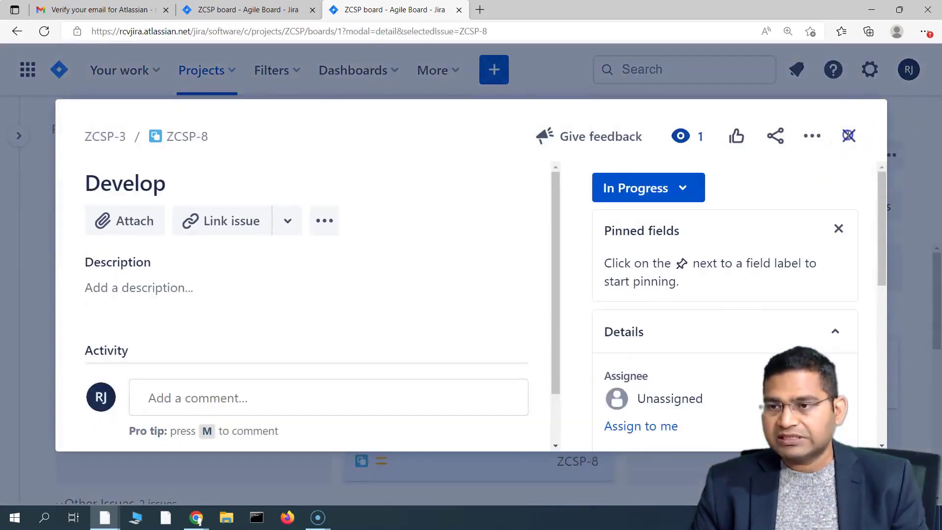
click(849, 136)
drag(476, 378, 749, 424)
drag(456, 372, 755, 416)
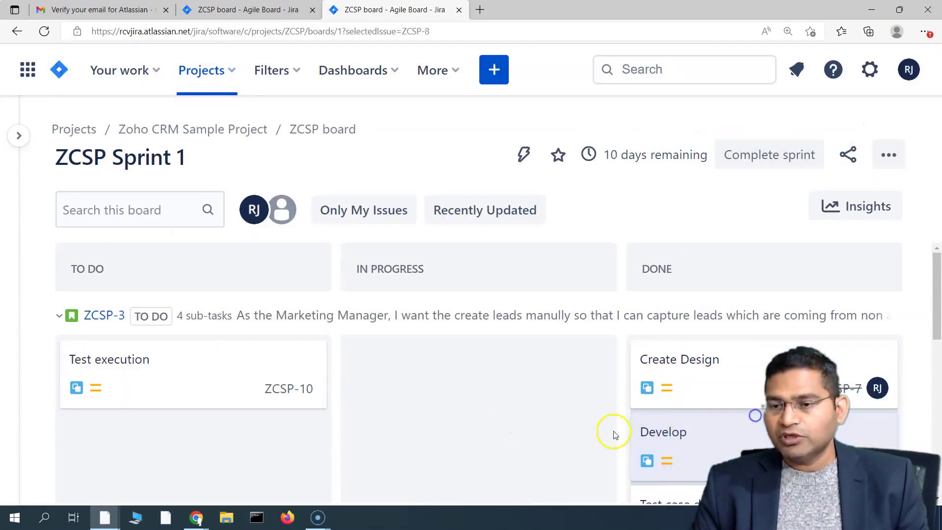
- Move the Test execution sub-task ZCSP-10 from To Do to In Progress on the sprint board
drag(272, 402, 501, 391)
scroll(469, 376, down, 2)
scroll(734, 416, up, 2)
scroll(734, 441, down, 2)
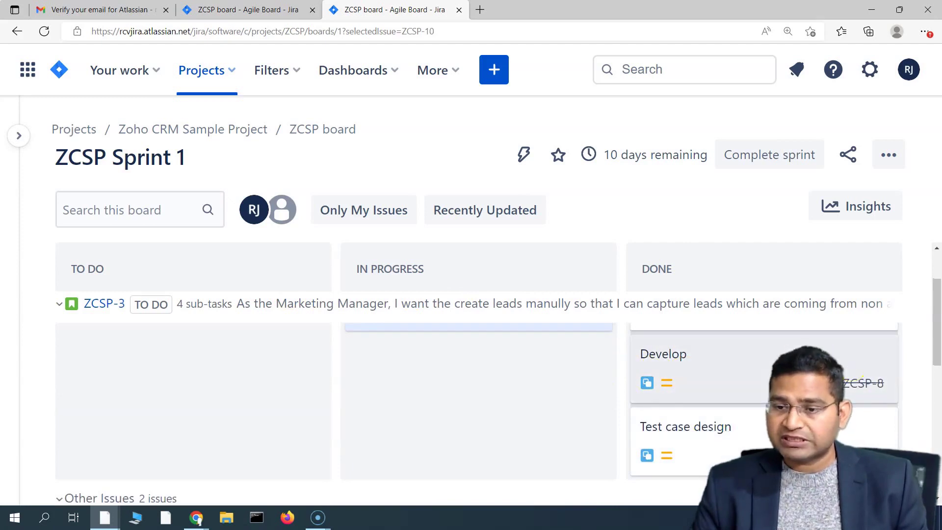
- Review the ZCSP-3 sub-tasks across the board columns and the days remaining in the sprint
scroll(685, 460, up, 1)
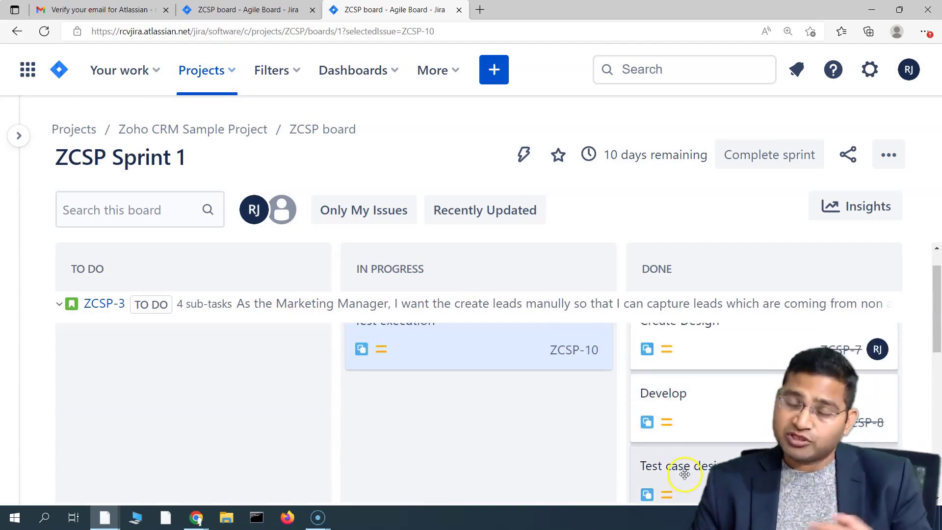
scroll(686, 473, up, 1)
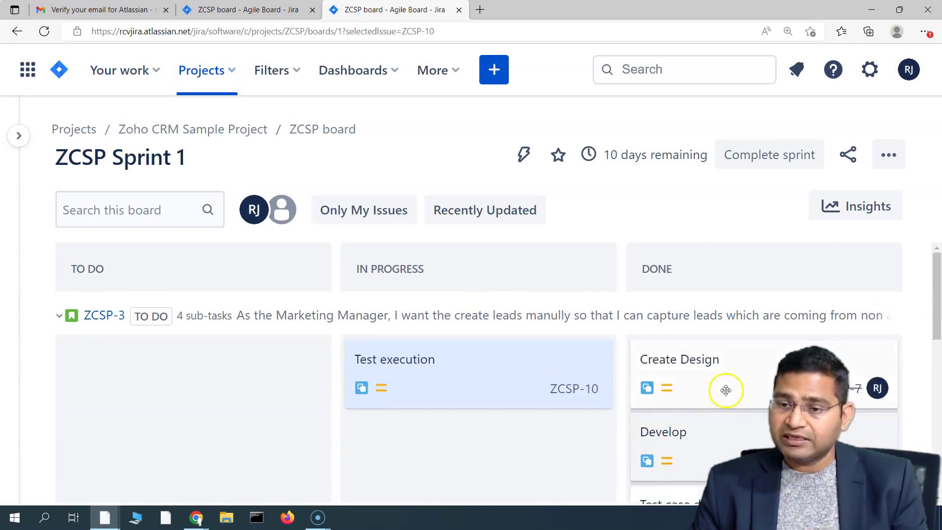
click(691, 383)
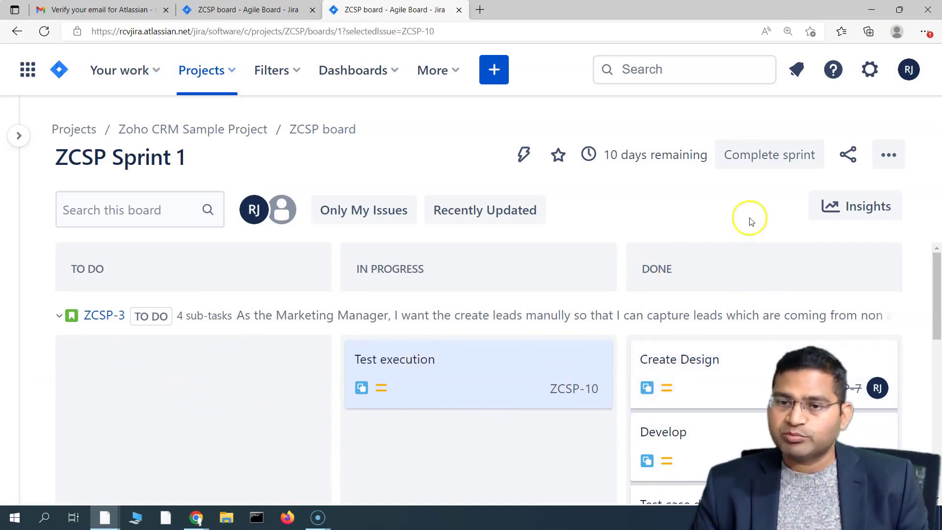
scroll(417, 385, down, 2)
scroll(465, 405, up, 2)
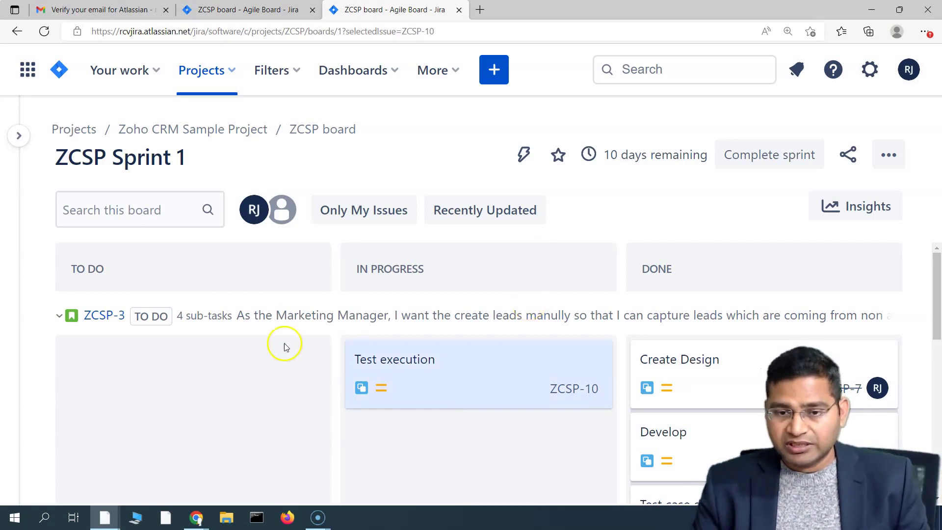
scroll(448, 433, down, 1)
scroll(448, 433, up, 1)
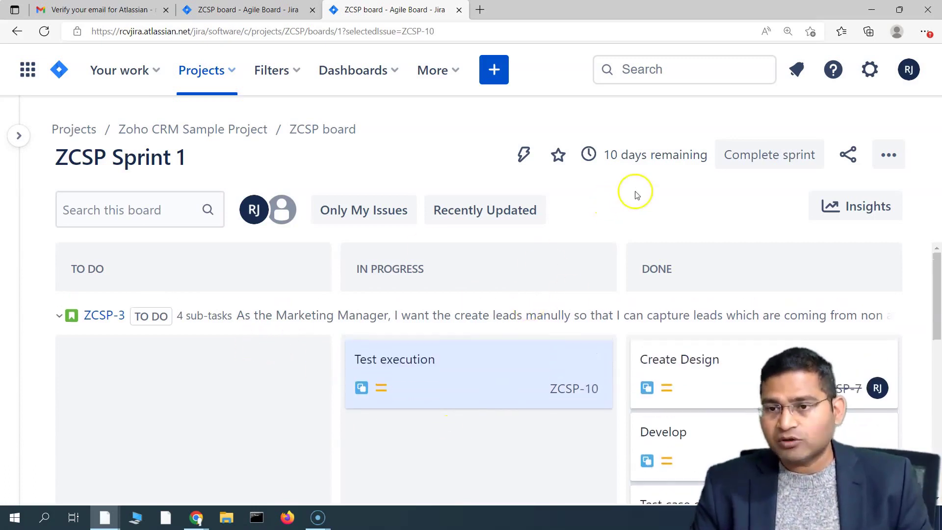
mouse_move(608, 158)
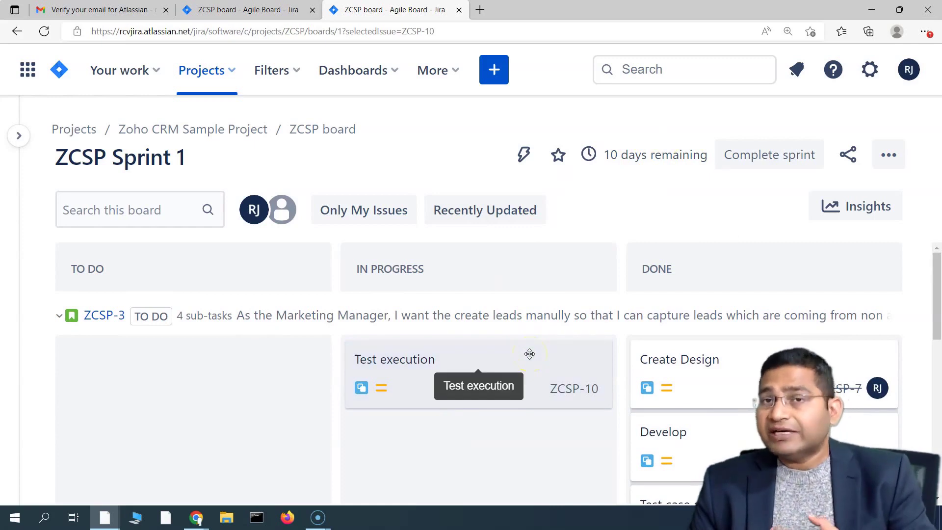
- Switch to the presentation window to check the topic on closing a sprint, and move it clear of the board
key(alt+Tab)
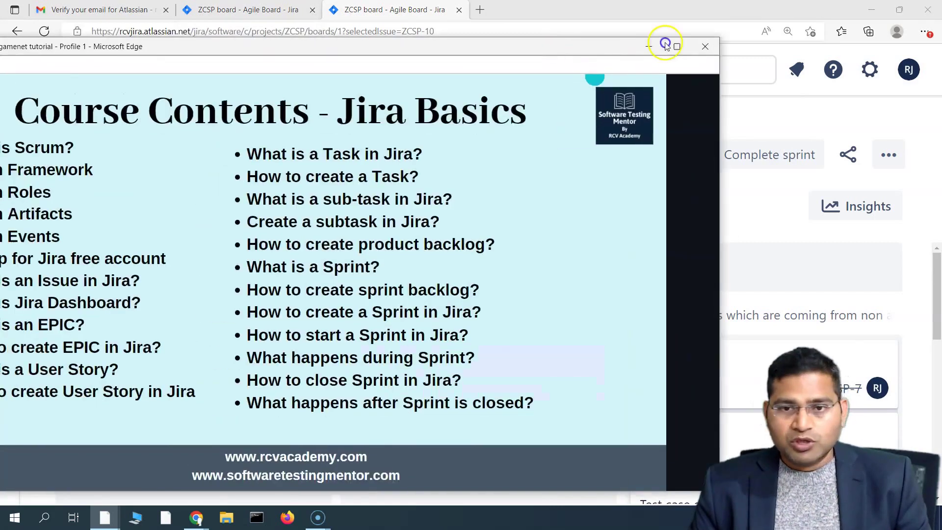
drag(725, 33, 748, 24)
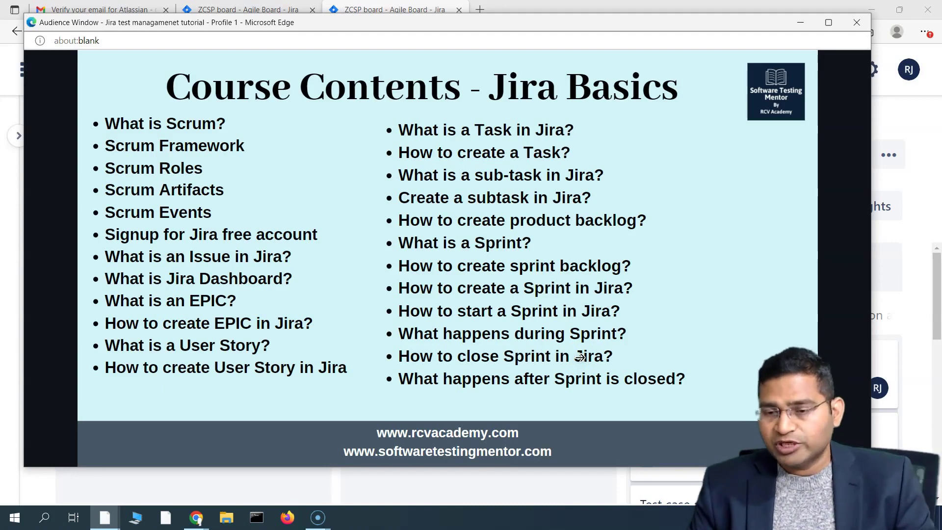
mouse_move(669, 354)
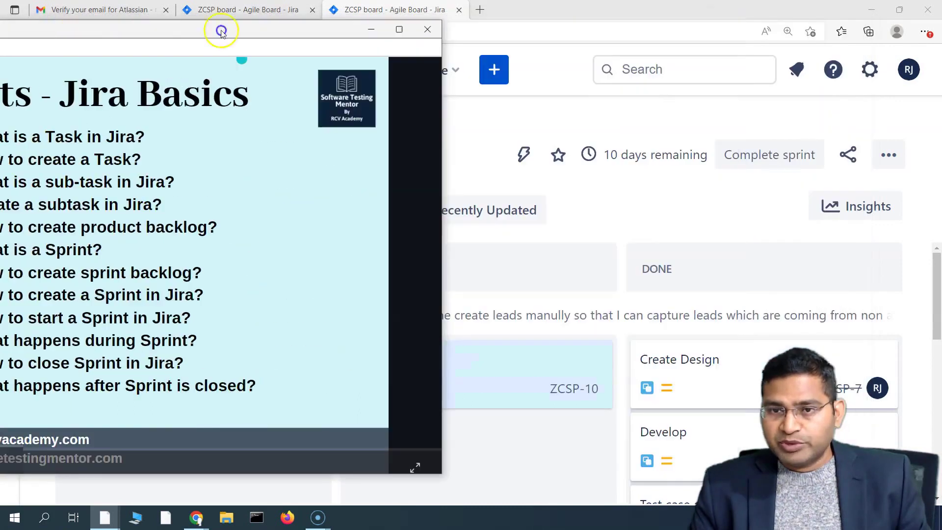
drag(705, 23, 0, 29)
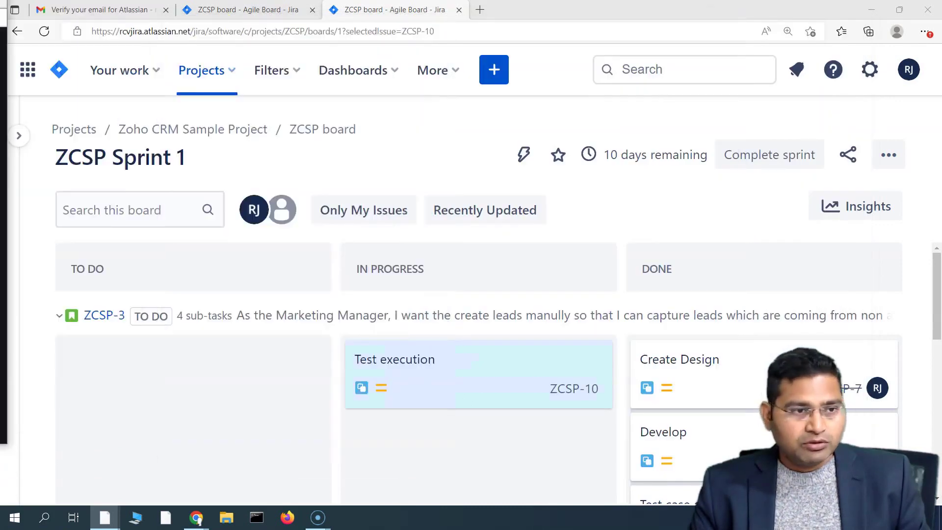
- Open the completion dialog for ZCSP Sprint 1, review its done and incomplete issue summary, and cancel it
click(770, 158)
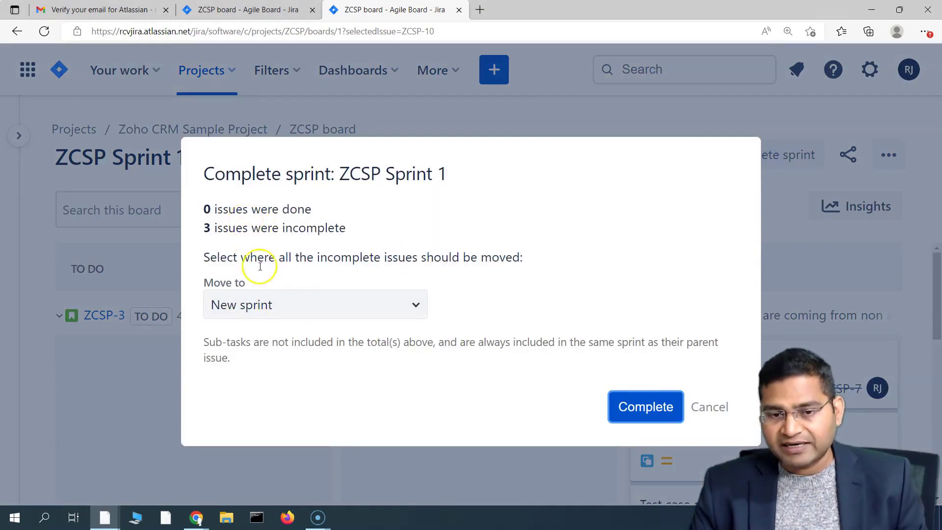
drag(208, 230, 371, 225)
click(220, 211)
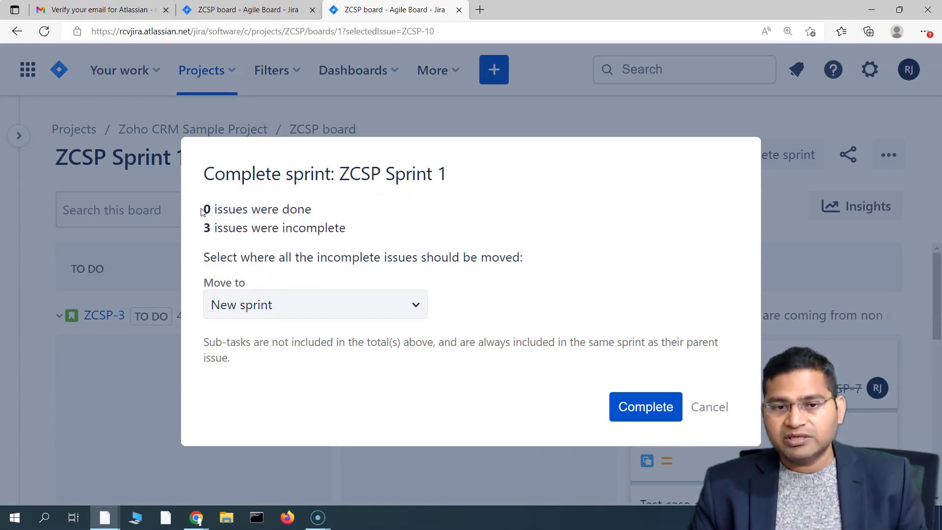
drag(210, 210, 311, 210)
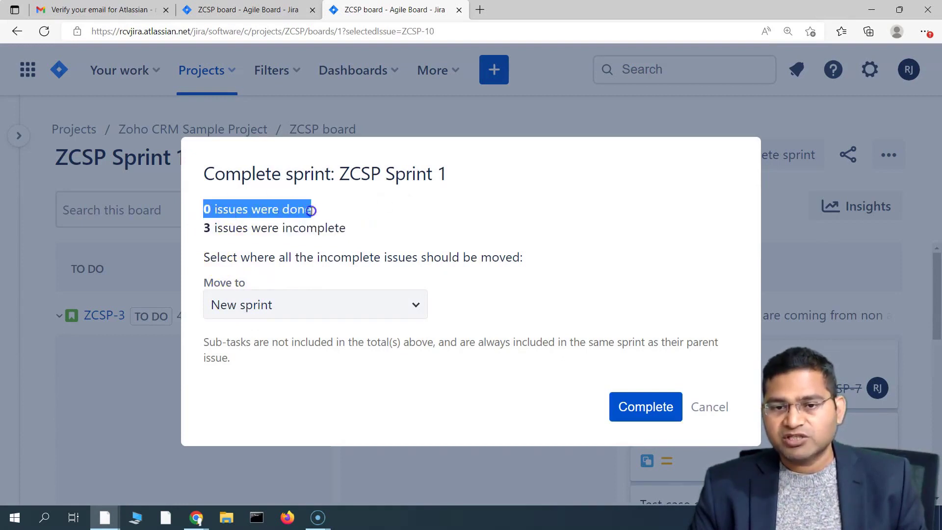
click(244, 228)
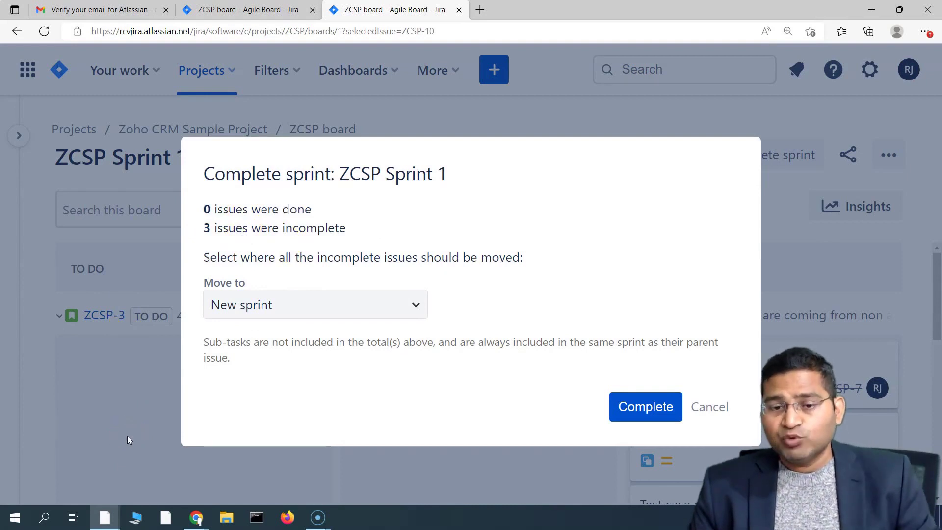
click(713, 406)
- Move the Test execution sub-task ZCSP-10 to Done and update its parent issue ZCSP-3 to match
drag(446, 370, 731, 368)
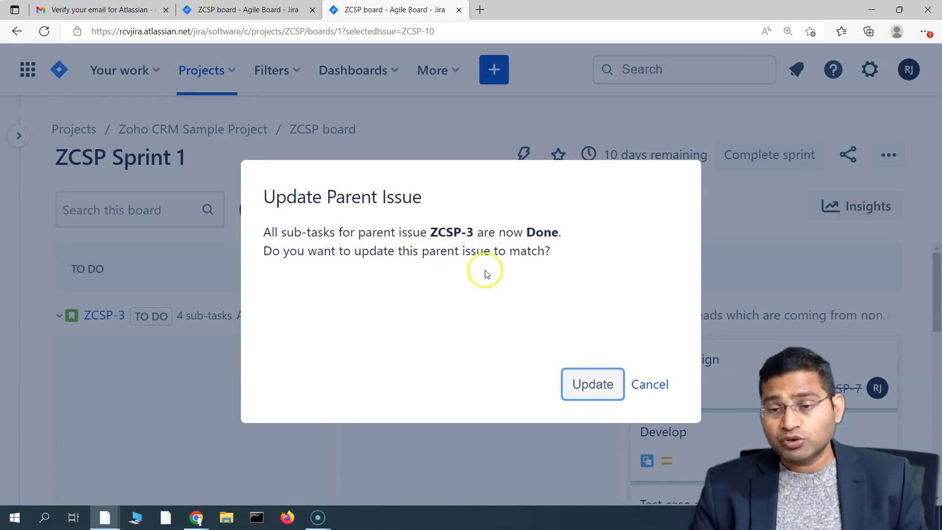
click(591, 385)
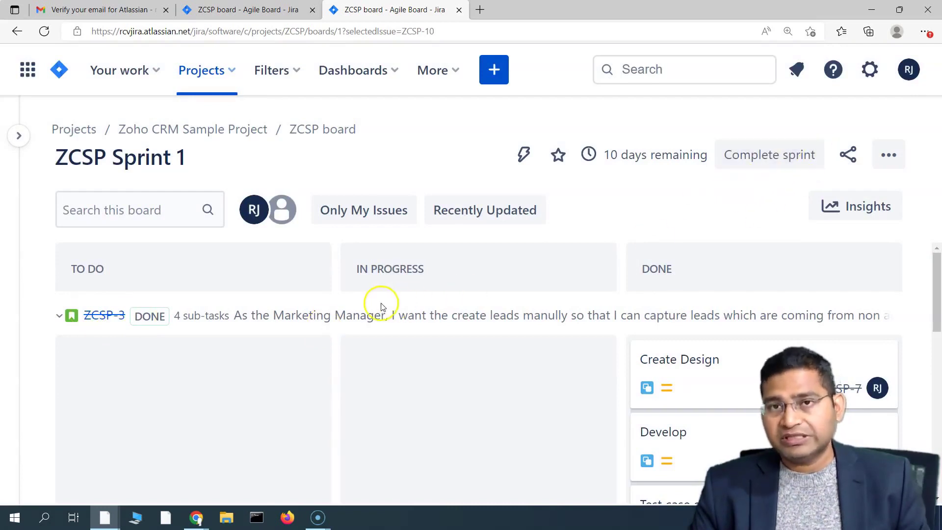
- Reopen the completion dialog for ZCSP Sprint 1 and check the updated summary of done and incomplete issues
click(782, 156)
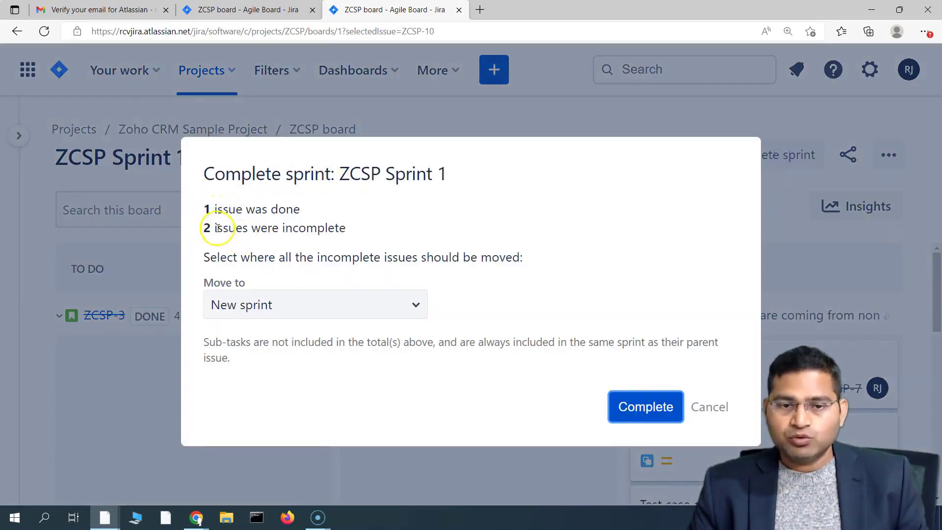
drag(215, 228, 417, 223)
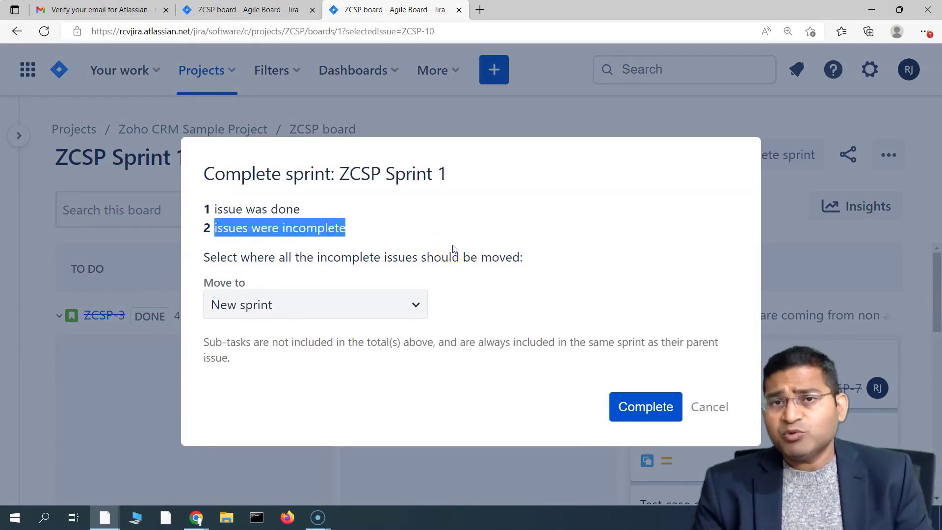
click(435, 249)
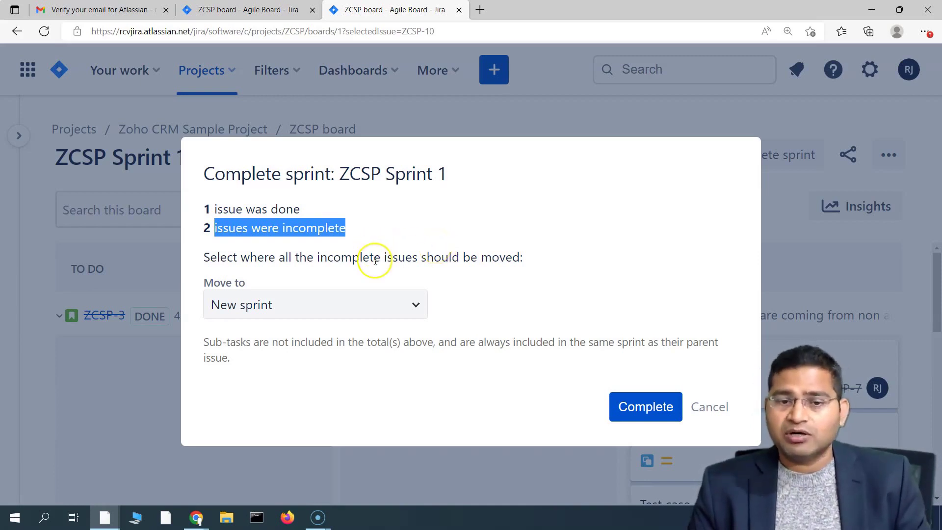
click(245, 239)
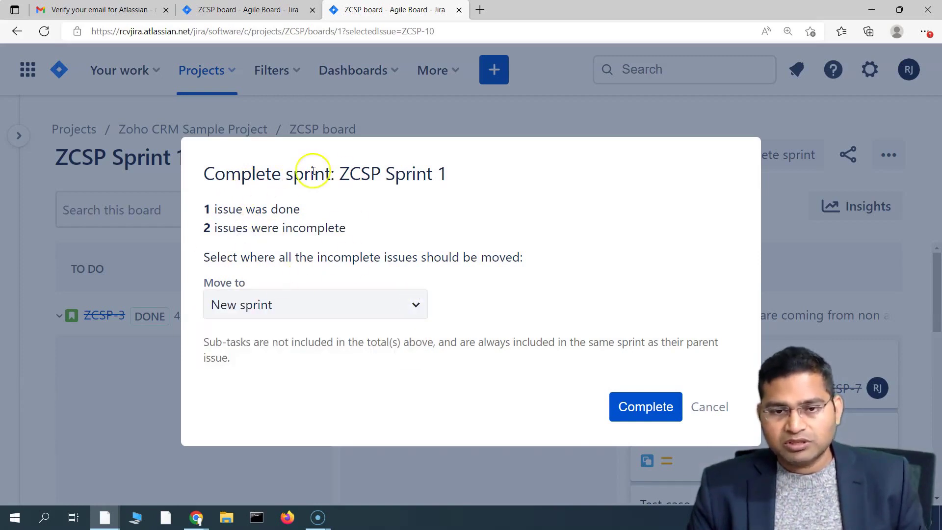
- Compare the destinations for incomplete issues, choose New sprint, and complete ZCSP Sprint 1
click(295, 305)
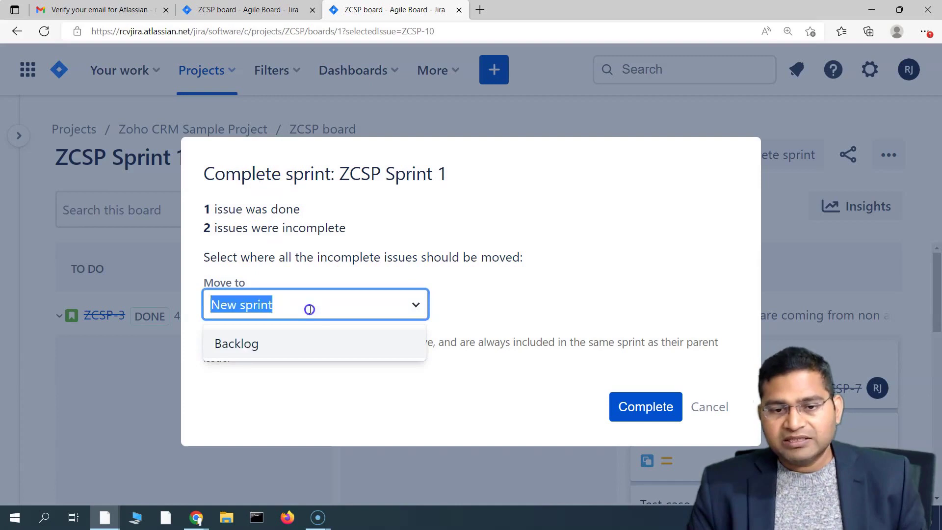
click(265, 349)
click(295, 305)
click(269, 341)
click(441, 290)
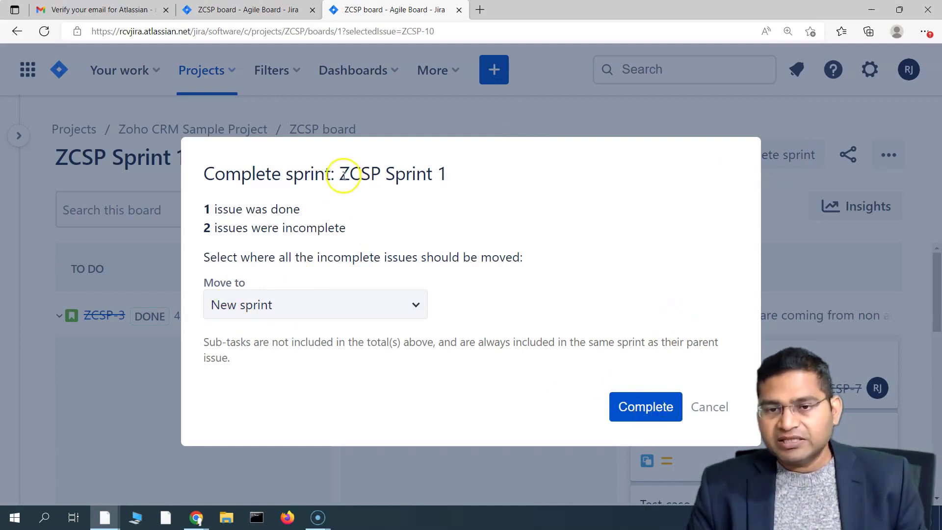
drag(338, 173, 451, 176)
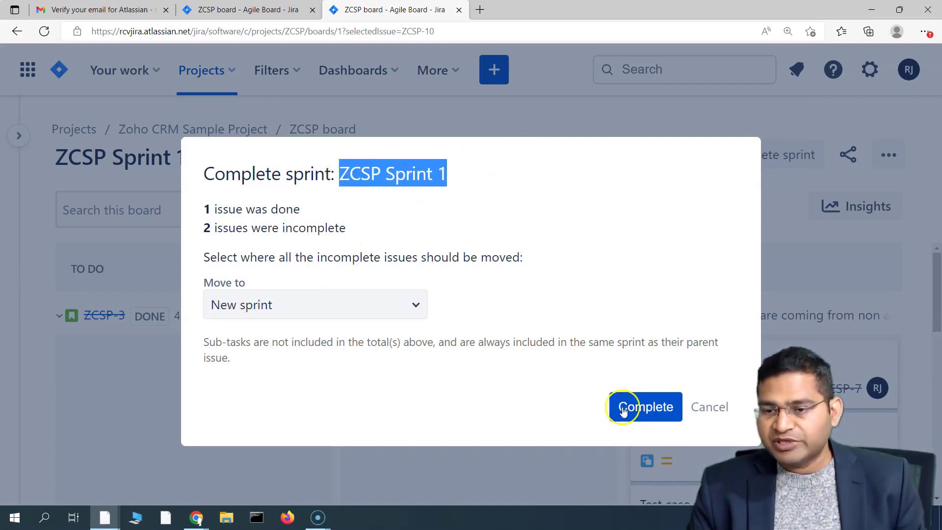
click(644, 416)
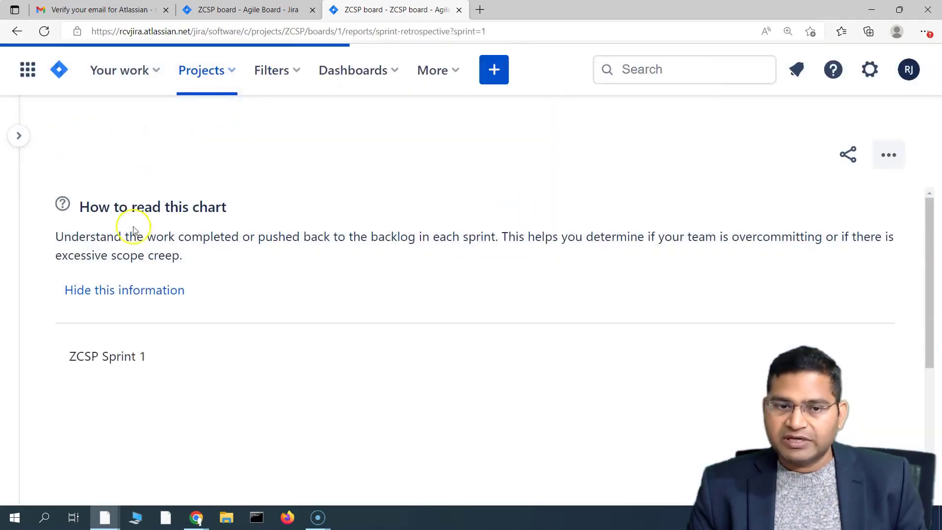
- Examine the sprint report's chart explanation and the story-point burndown for the closed ZCSP Sprint 1
scroll(192, 351, down, 5)
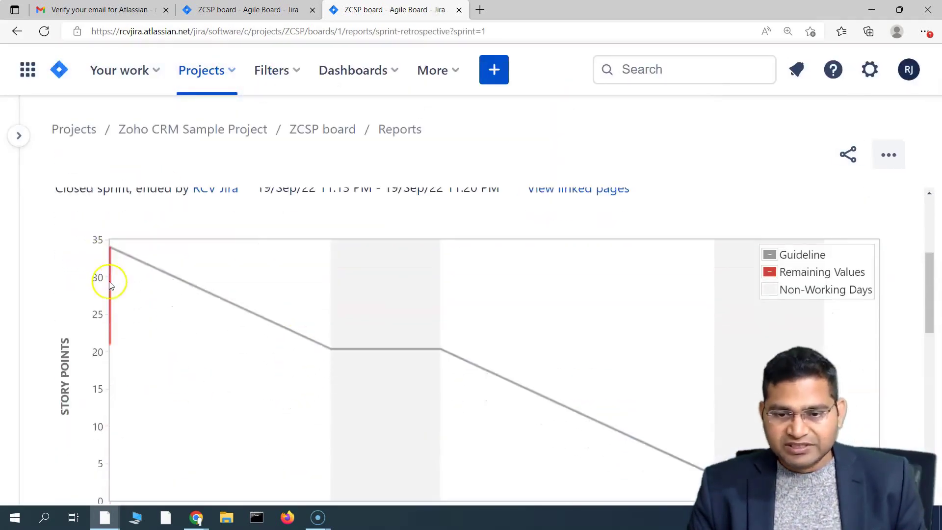
scroll(190, 311, up, 5)
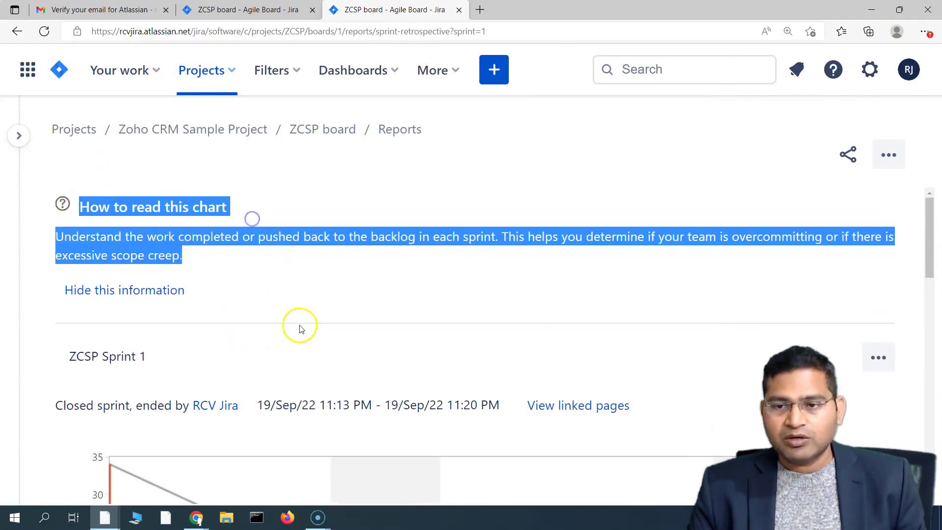
scroll(301, 328, down, 4)
scroll(387, 310, down, 1)
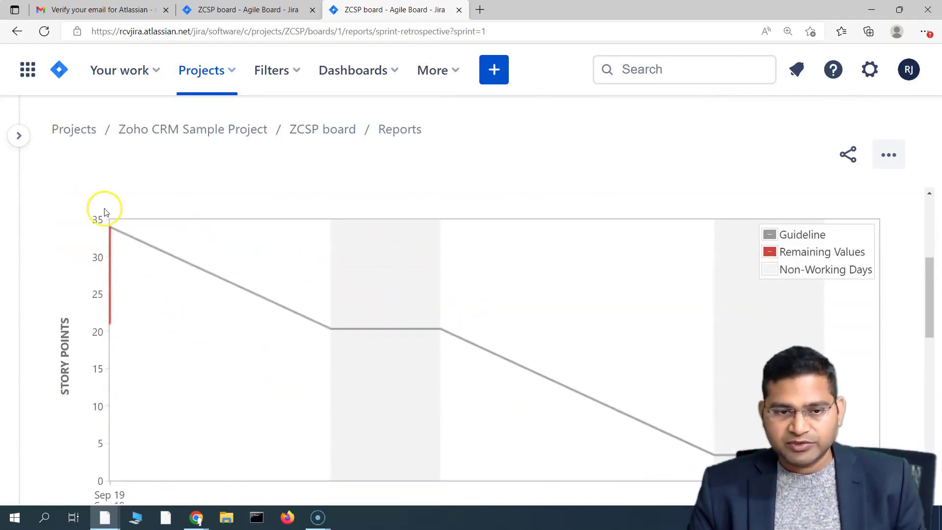
scroll(119, 417, down, 2)
scroll(121, 426, up, 2)
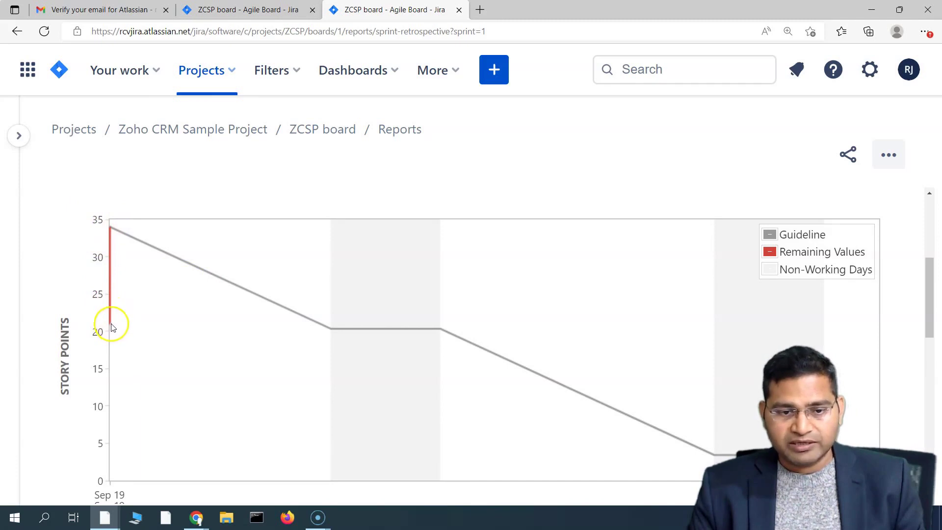
scroll(112, 326, down, 2)
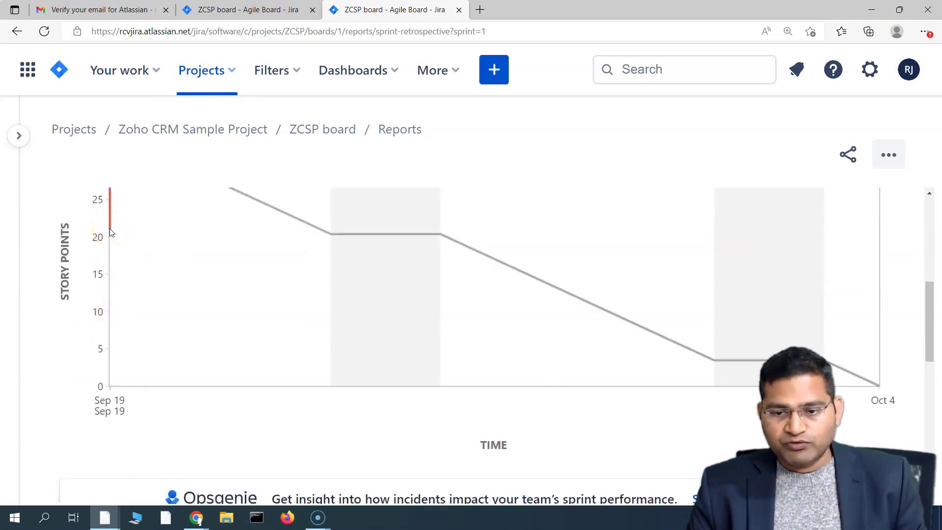
- Compare the remaining-values line with the guideline across the closed sprint's burndown dates and reread the chart explanation
scroll(180, 287, up, 1)
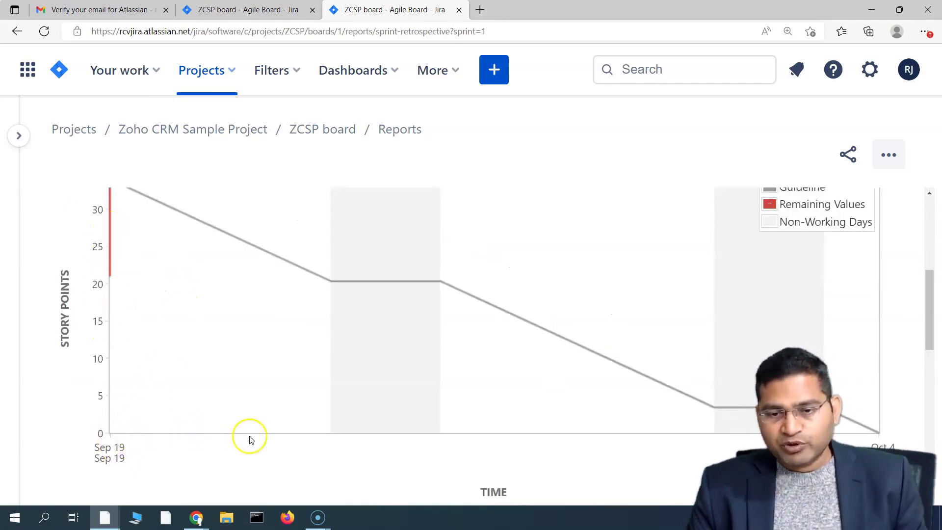
scroll(120, 228, up, 1)
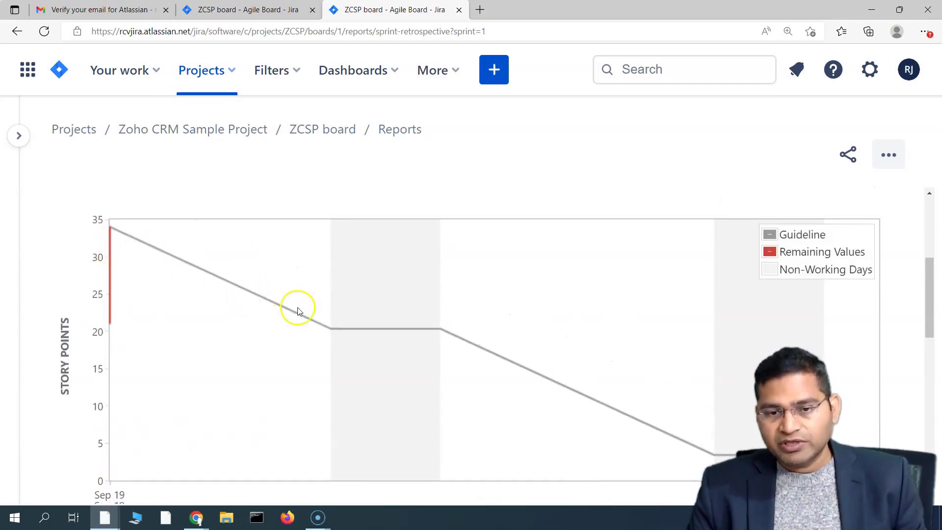
scroll(887, 446, down, 1)
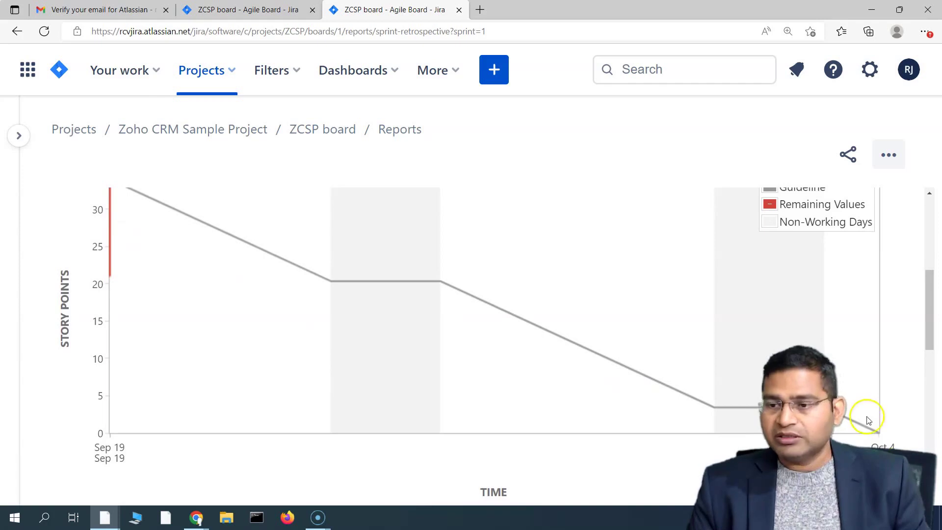
scroll(867, 420, up, 1)
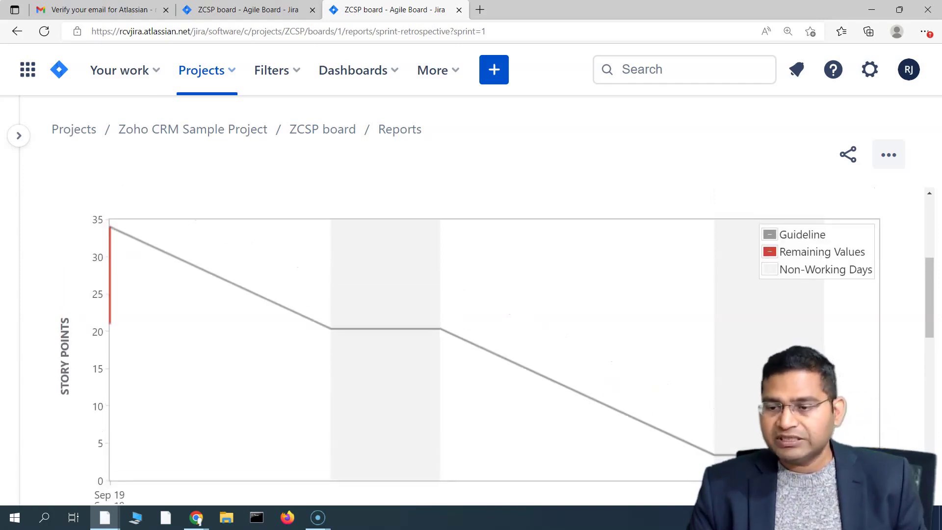
scroll(873, 434, down, 1)
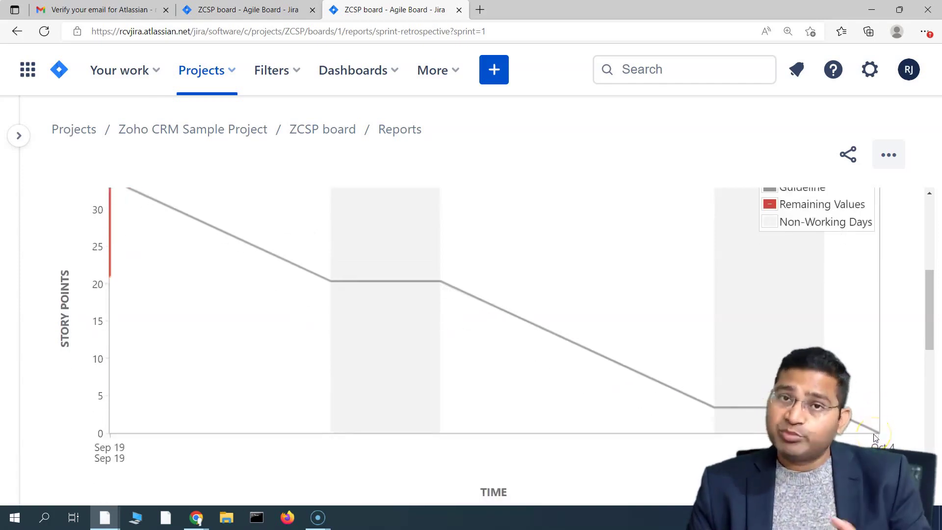
scroll(877, 436, up, 3)
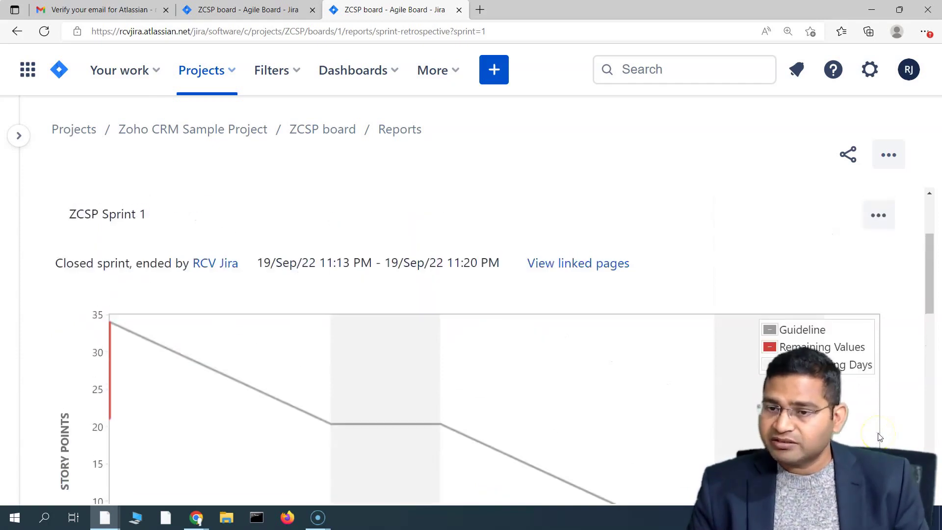
scroll(879, 436, up, 3)
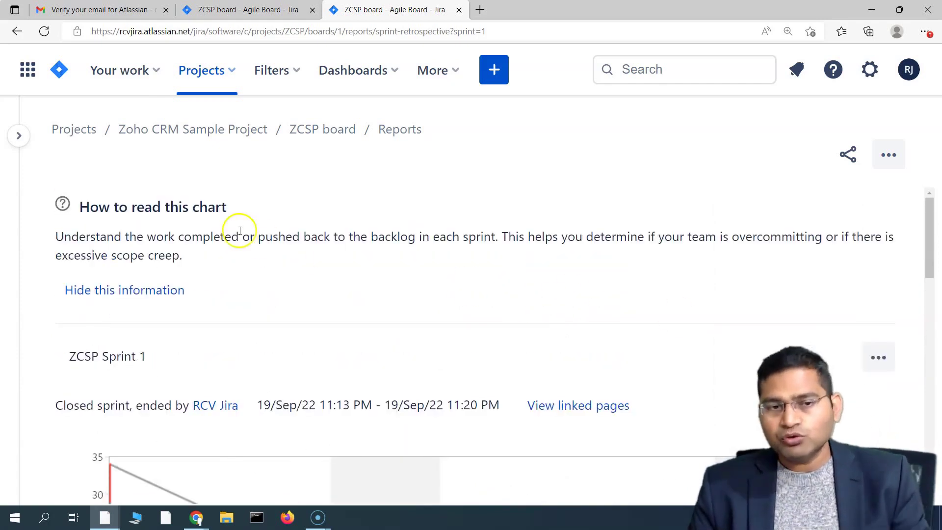
scroll(599, 308, down, 5)
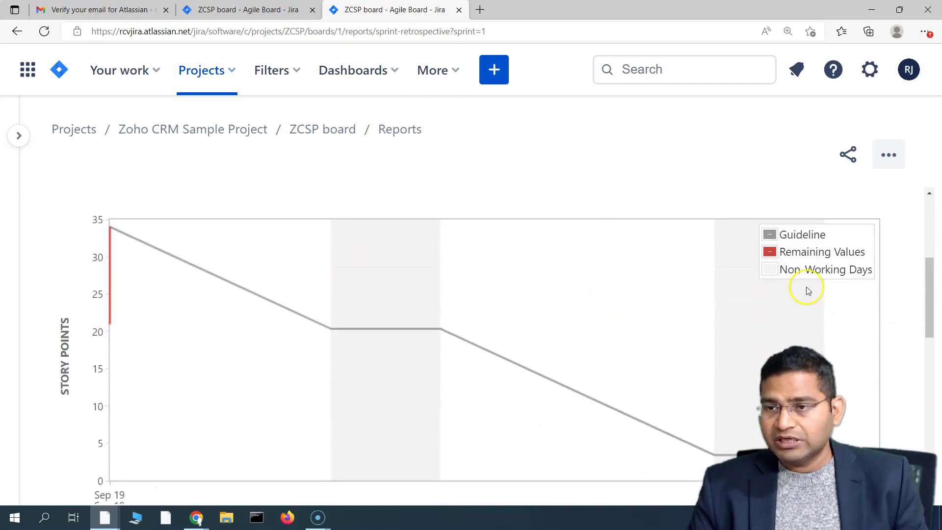
scroll(809, 290, up, 5)
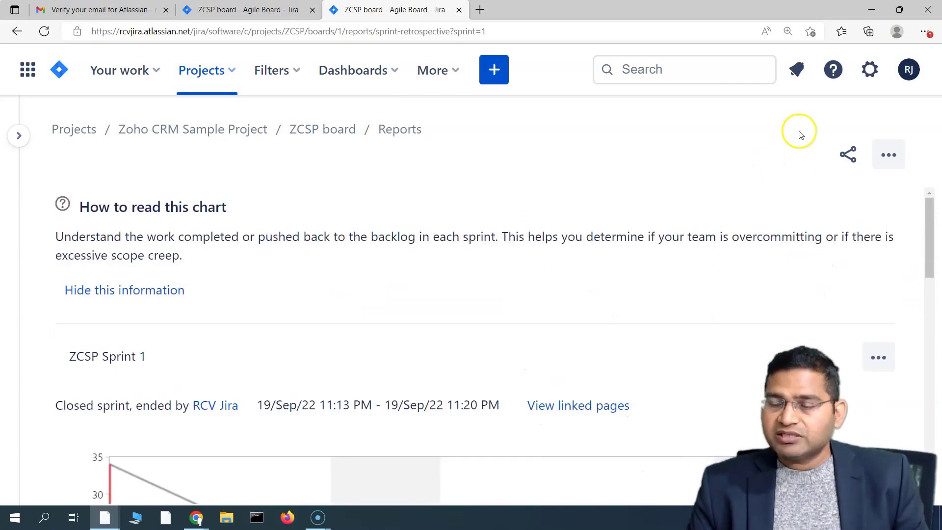
- Check the project's active sprints board after closing the sprint, and open the backlog of the ZCSP board
click(19, 137)
click(83, 187)
click(105, 342)
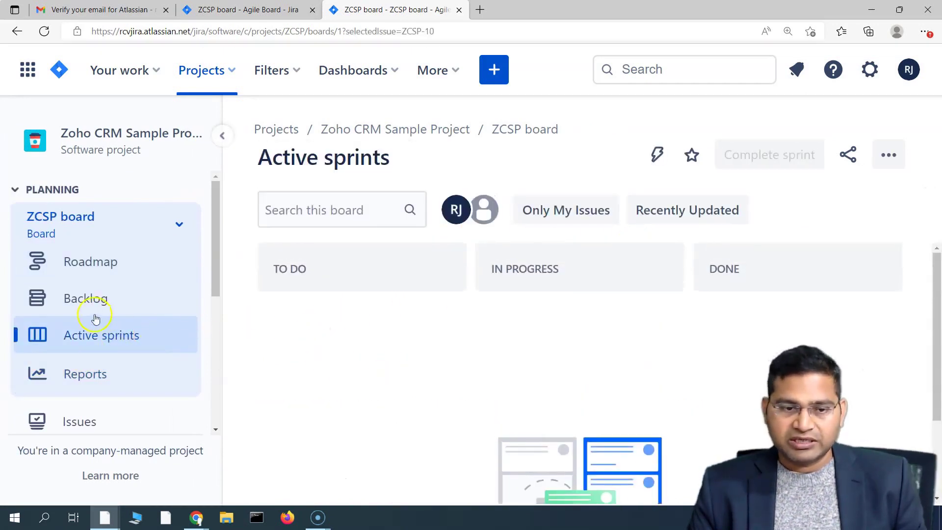
click(94, 297)
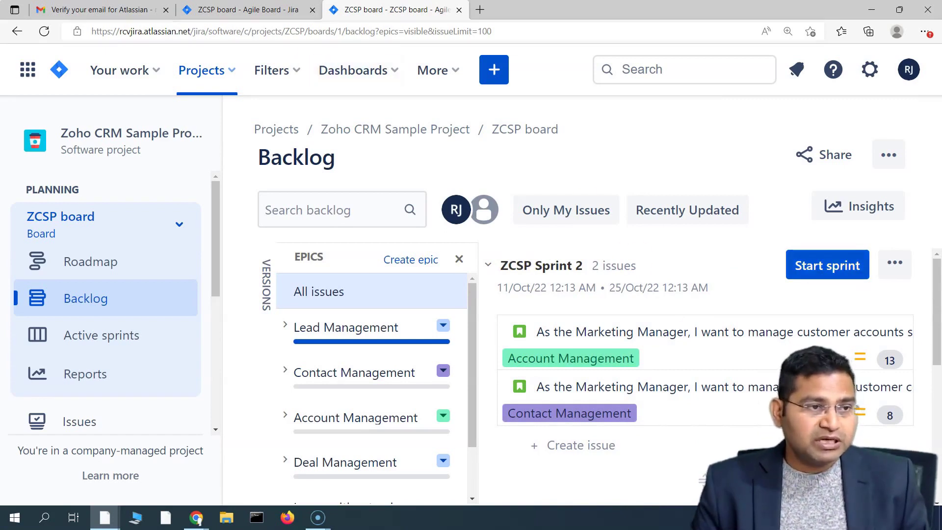
- Switch to the Course Contents - Jira Basics slide window for a brief look and move it off the backlog page
key(alt+Tab)
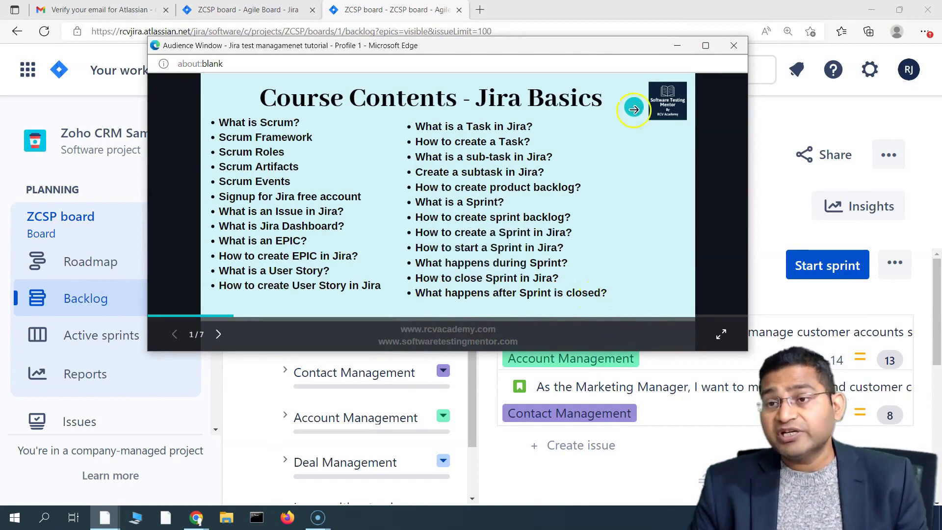
drag(600, 46, 0, 46)
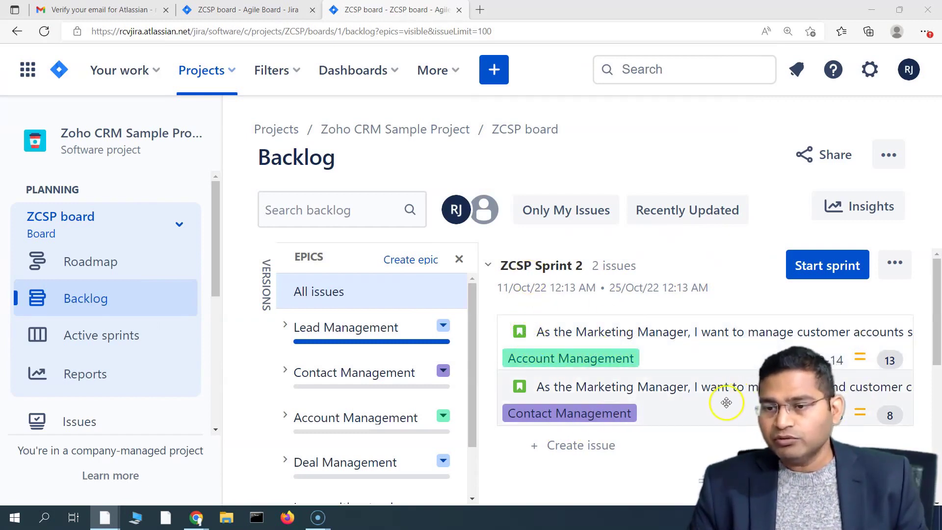
- Move the Lead Management story about creating Webforms in CRM (ZCSP-4) from the backlog into ZCSP Sprint 2
scroll(726, 403, down, 5)
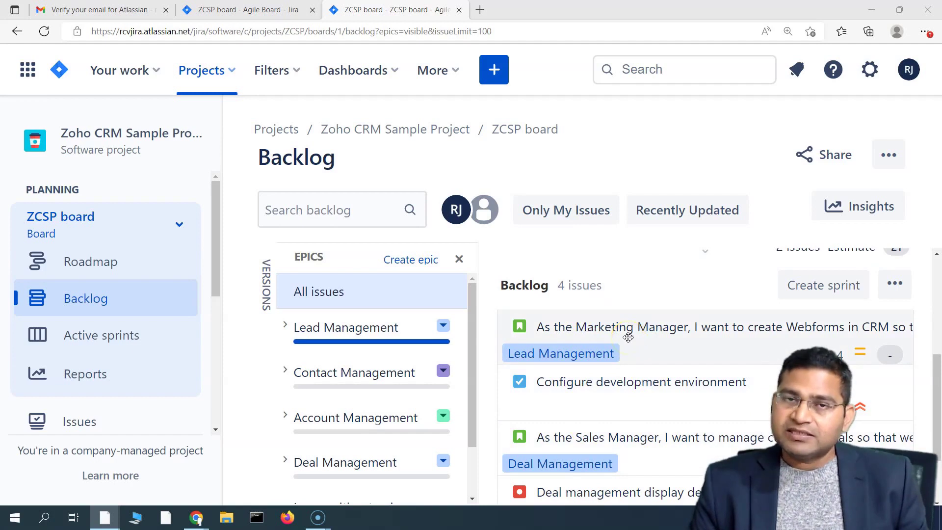
scroll(673, 393, up, 2)
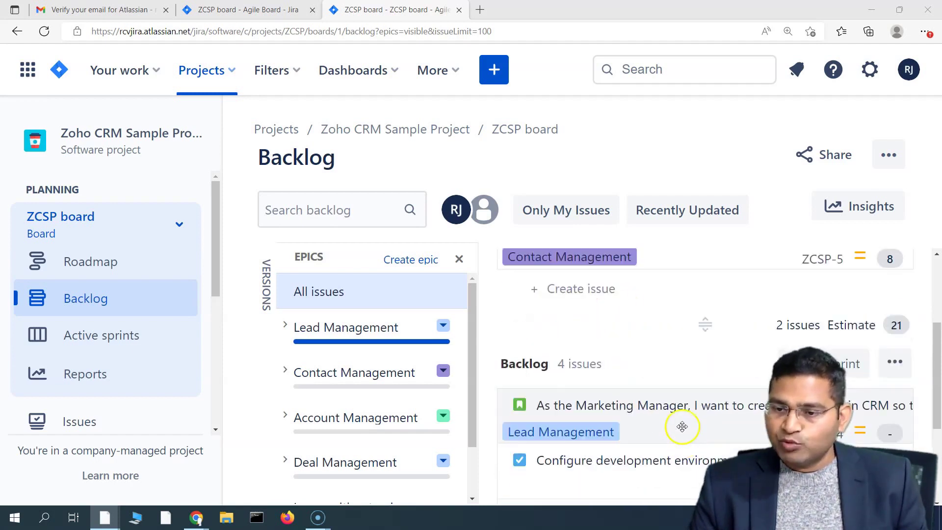
scroll(682, 427, up, 1)
drag(678, 446, 676, 349)
scroll(706, 432, up, 1)
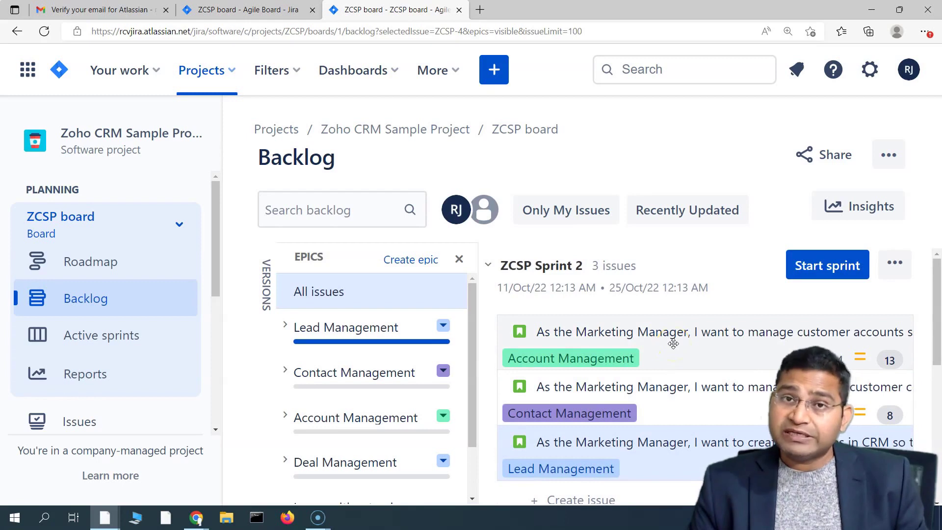
- Collapse the project sidebar and review the stories in ZCSP Sprint 2 and the issues remaining in the backlog
key([)
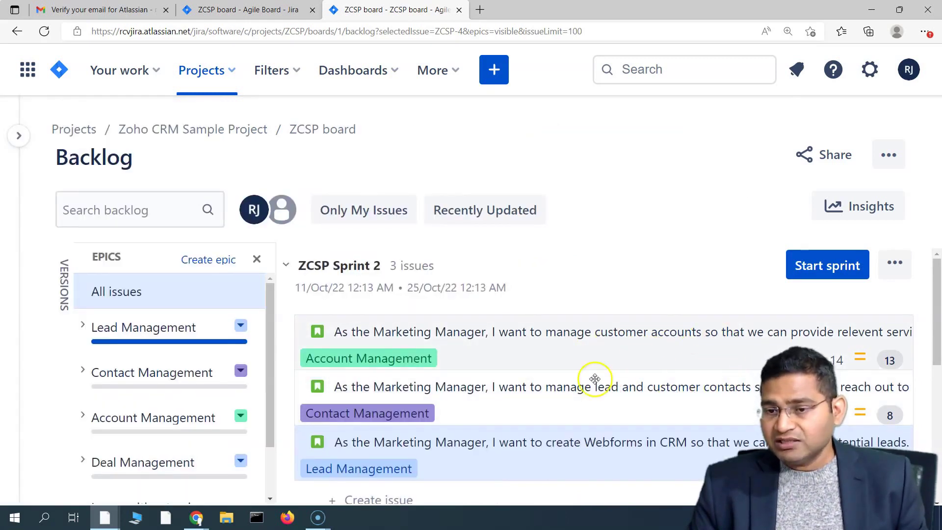
scroll(714, 427, down, 2)
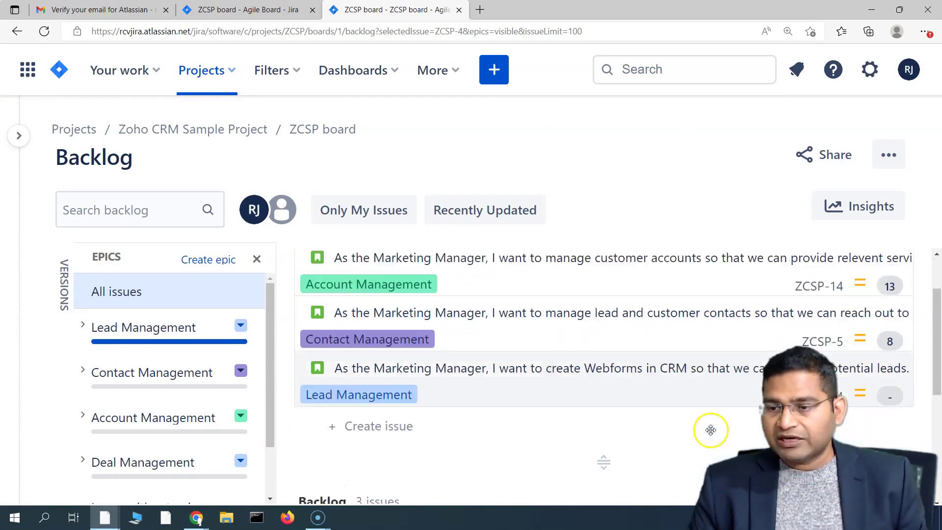
scroll(540, 373, up, 2)
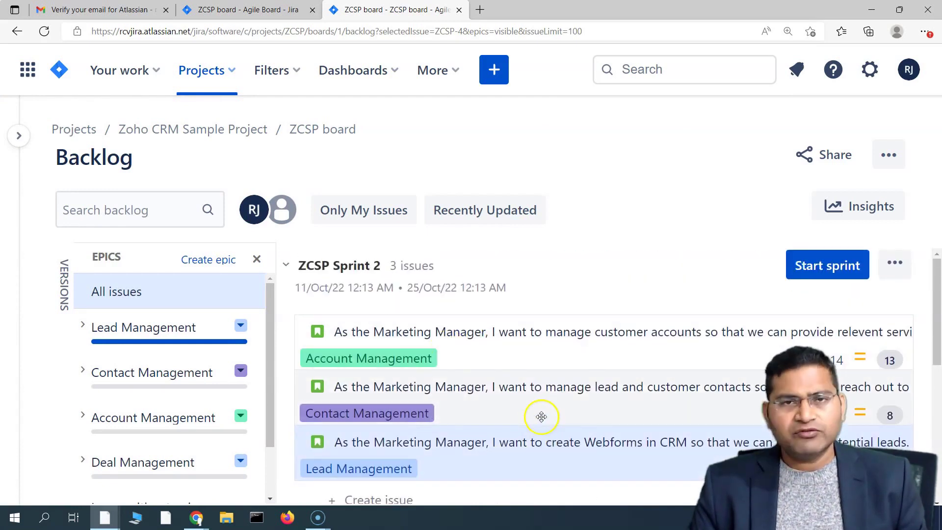
scroll(491, 429, down, 1)
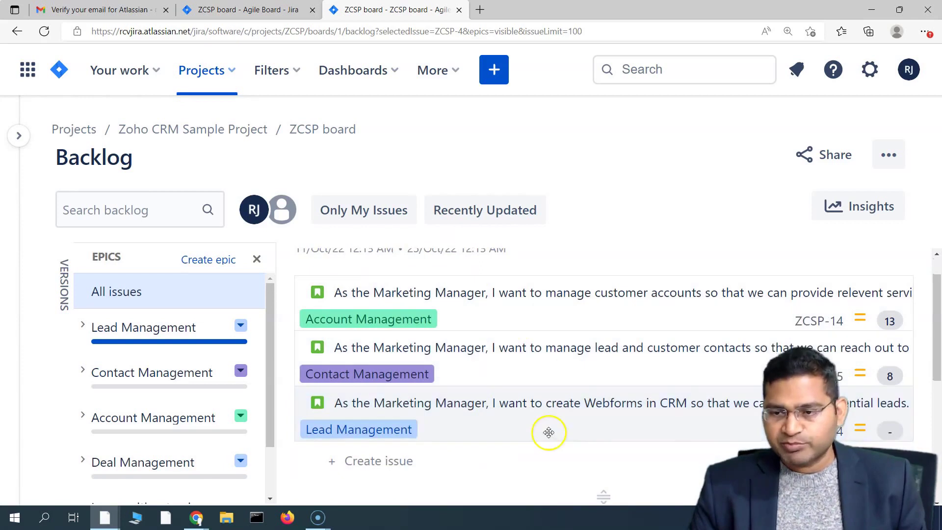
scroll(618, 422, up, 1)
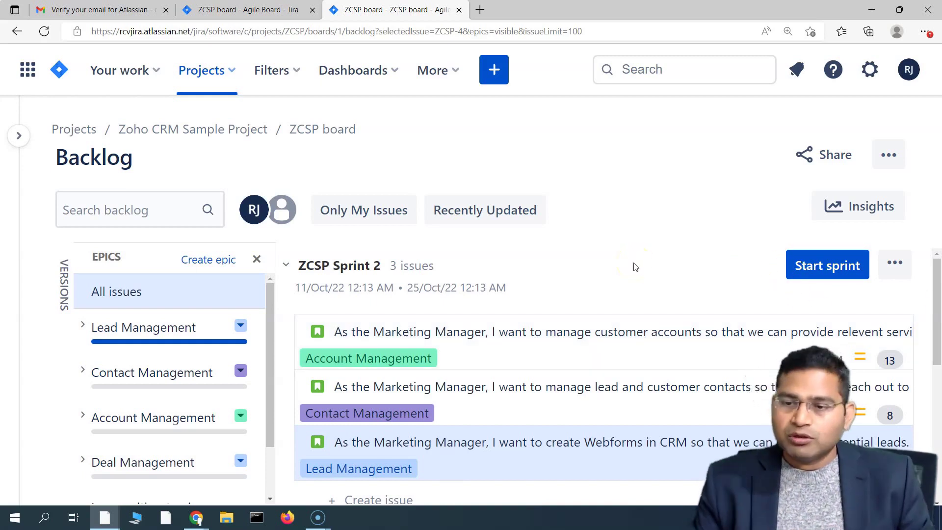
scroll(656, 275, down, 6)
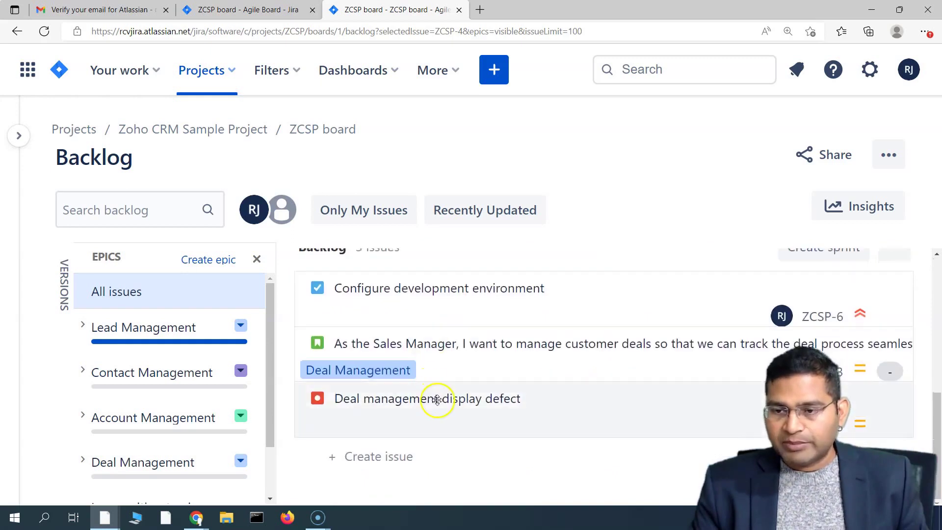
scroll(437, 400, up, 2)
scroll(579, 414, up, 6)
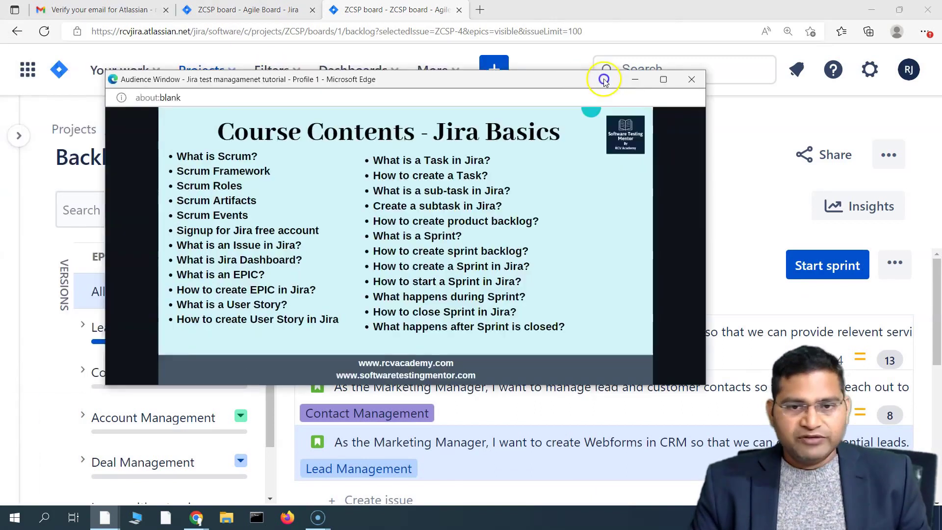
- Reposition the Course Contents - Jira Basics slide window and maximize it to fill the screen
drag(606, 69, 638, 88)
double_click(638, 88)
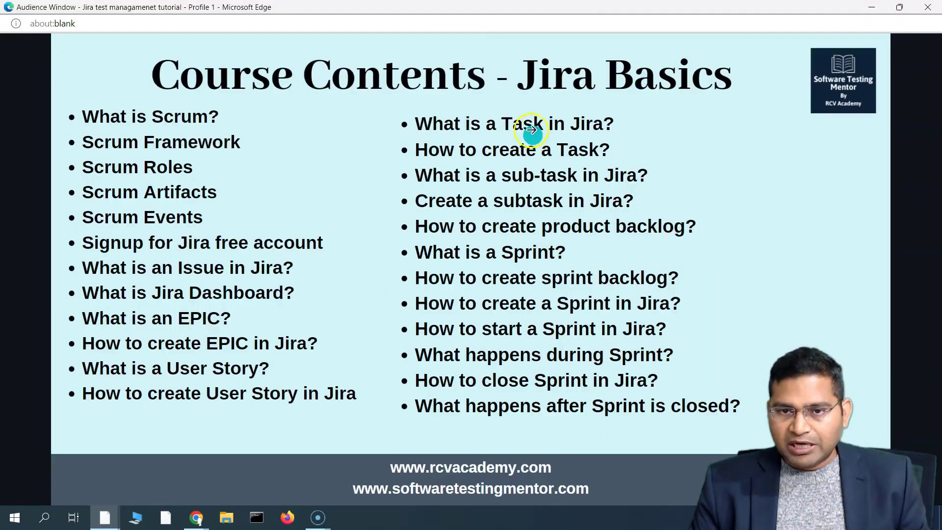